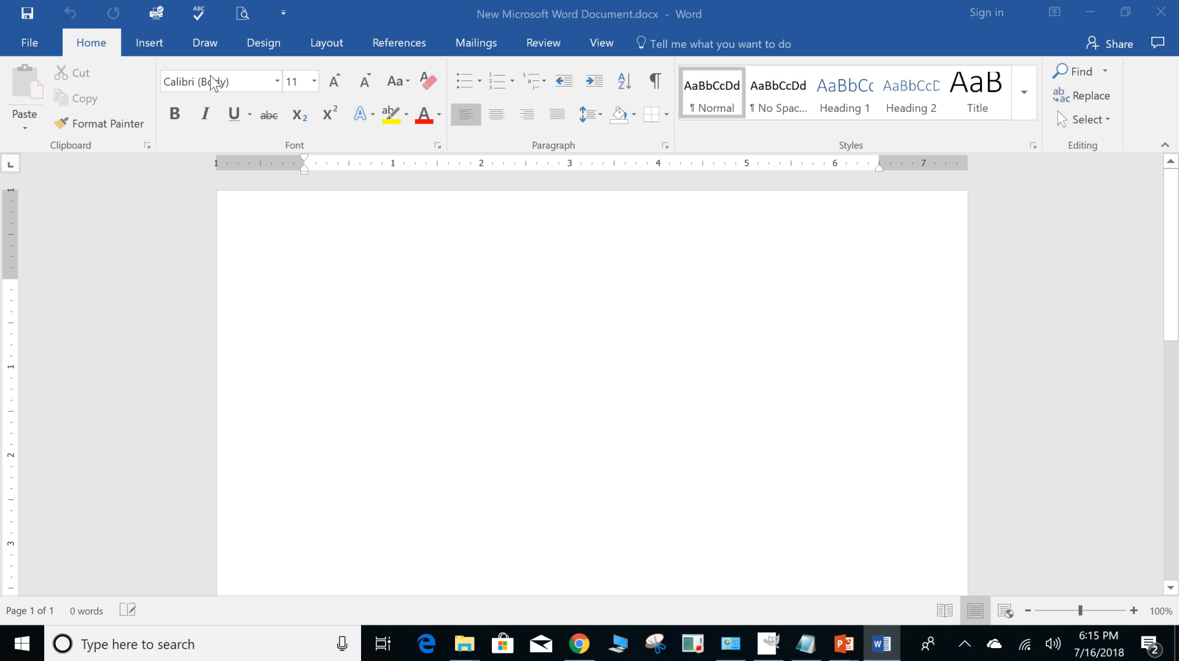
Enter the text "hehehe" in the blank document and set its font to Arial Black.
{"action": "left_click", "coordinate": [314, 265]}
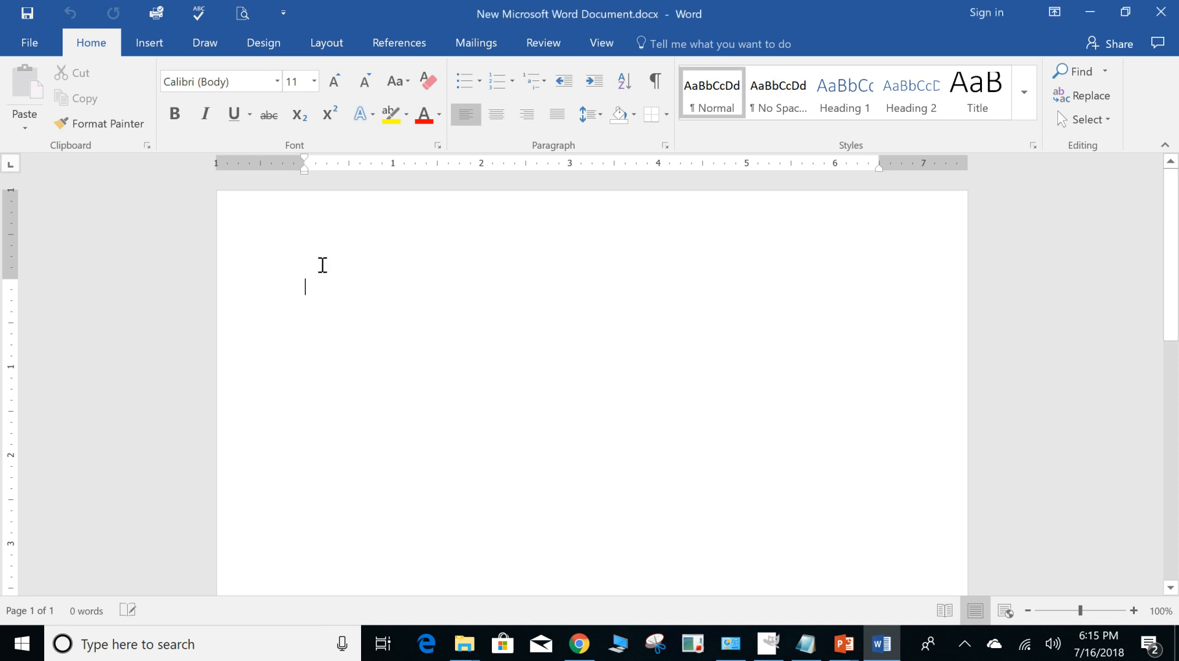
{"action": "type", "text": "hehehe"}
{"action": "left_click_drag", "start_coordinate": [371, 287], "coordinate": [303, 287]}
{"action": "left_click", "coordinate": [277, 80]}
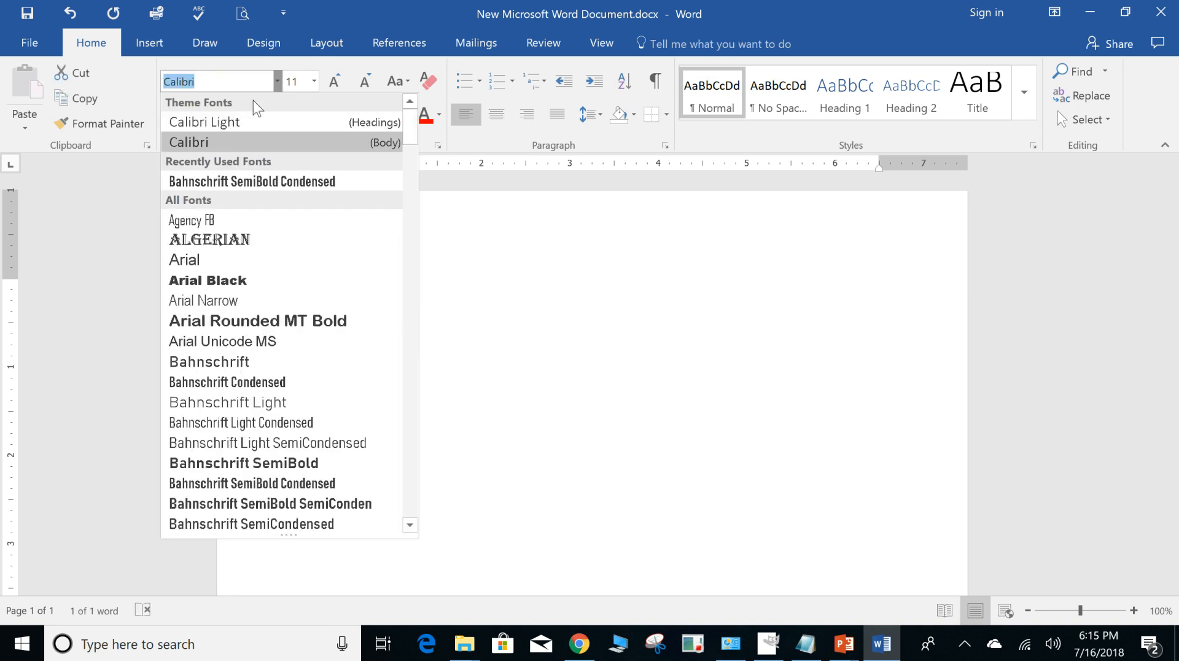
{"action": "left_click", "coordinate": [226, 283]}
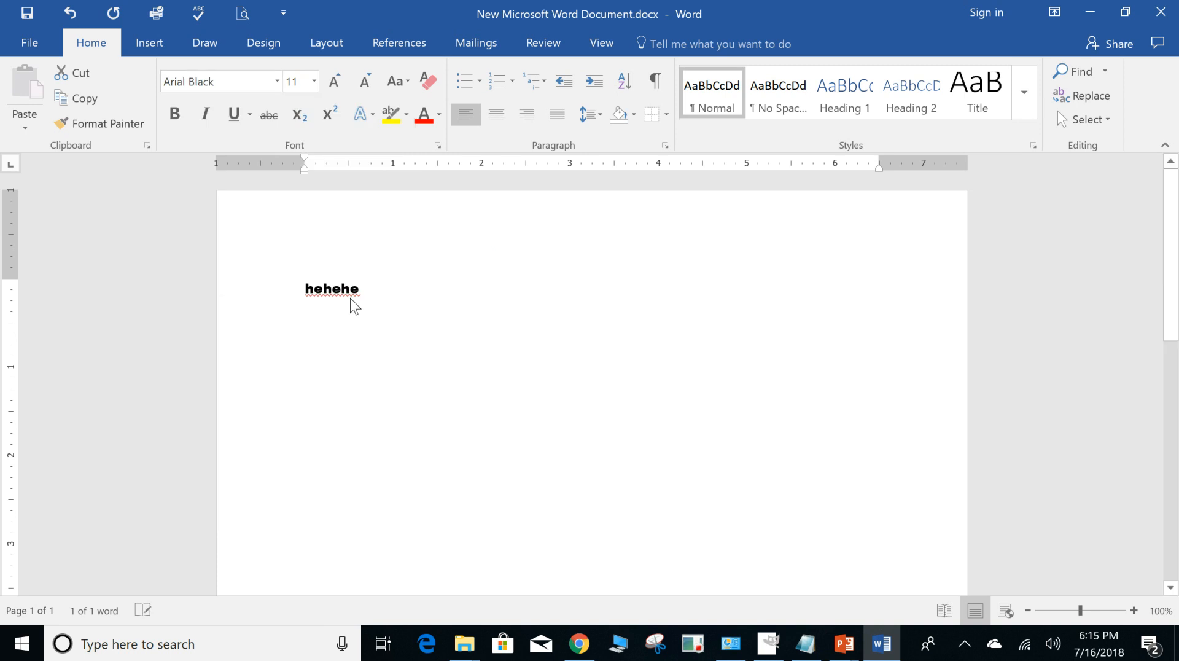
Make the word "hehehe" bold and italic.
{"action": "left_click", "coordinate": [182, 116]}
{"action": "left_click", "coordinate": [204, 113]}
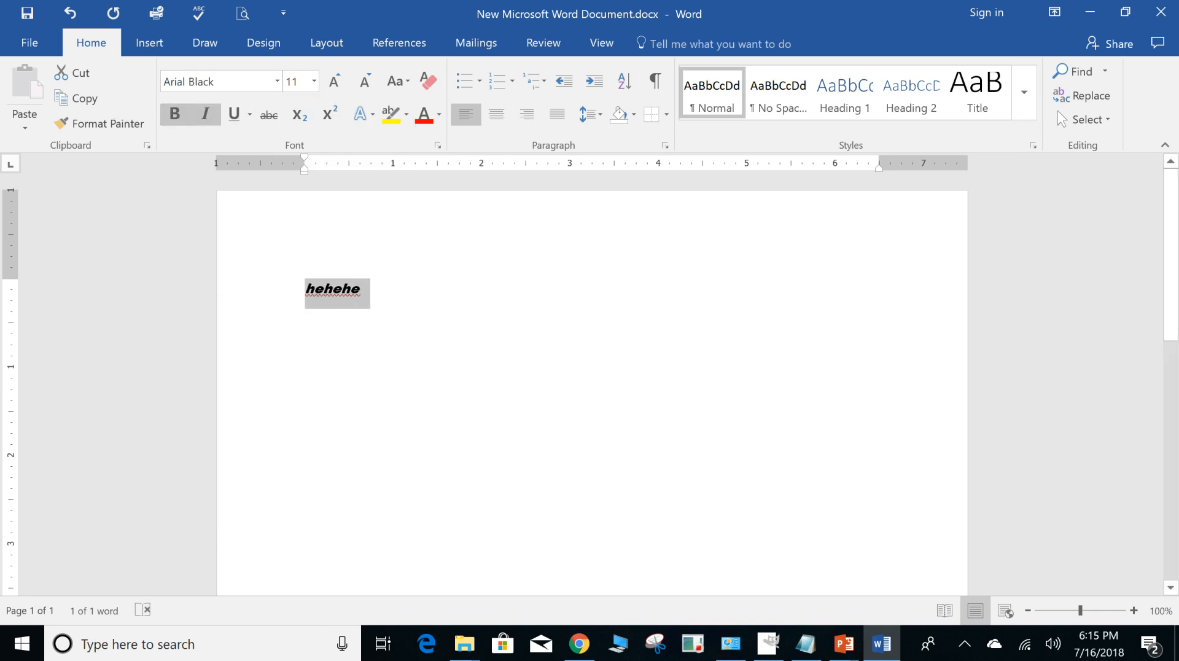
{"action": "left_click", "coordinate": [402, 289]}
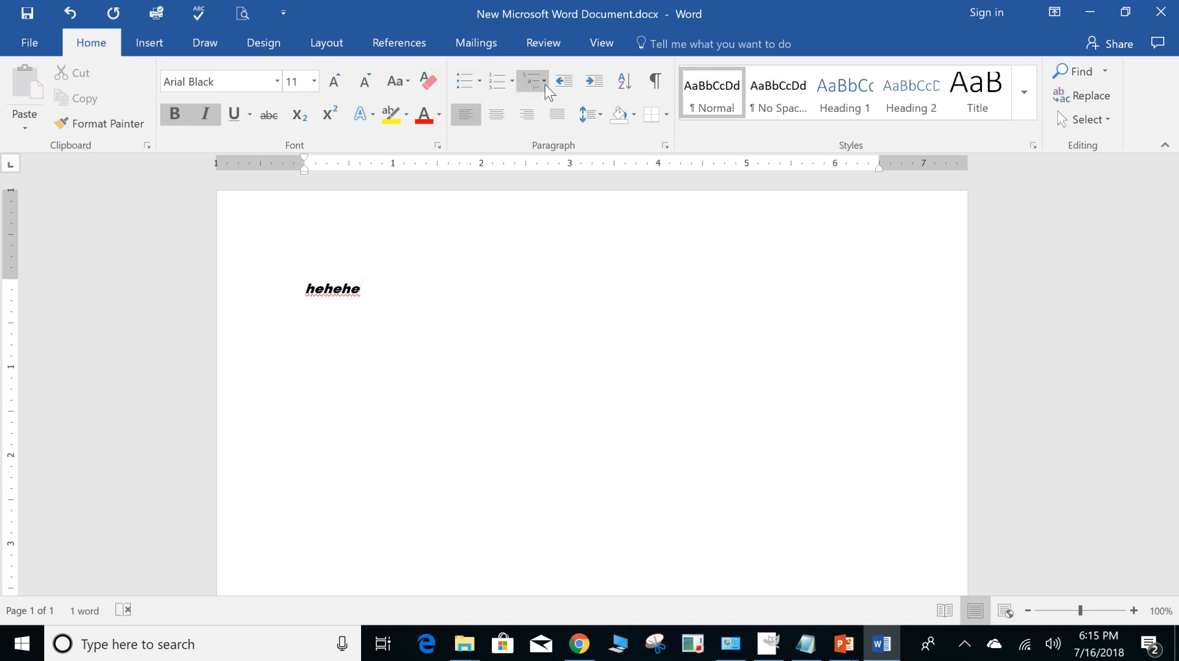
Look over the available bullet symbols without applying one, and apply the Title style to the "hehehe" line.
{"action": "left_click", "coordinate": [479, 80]}
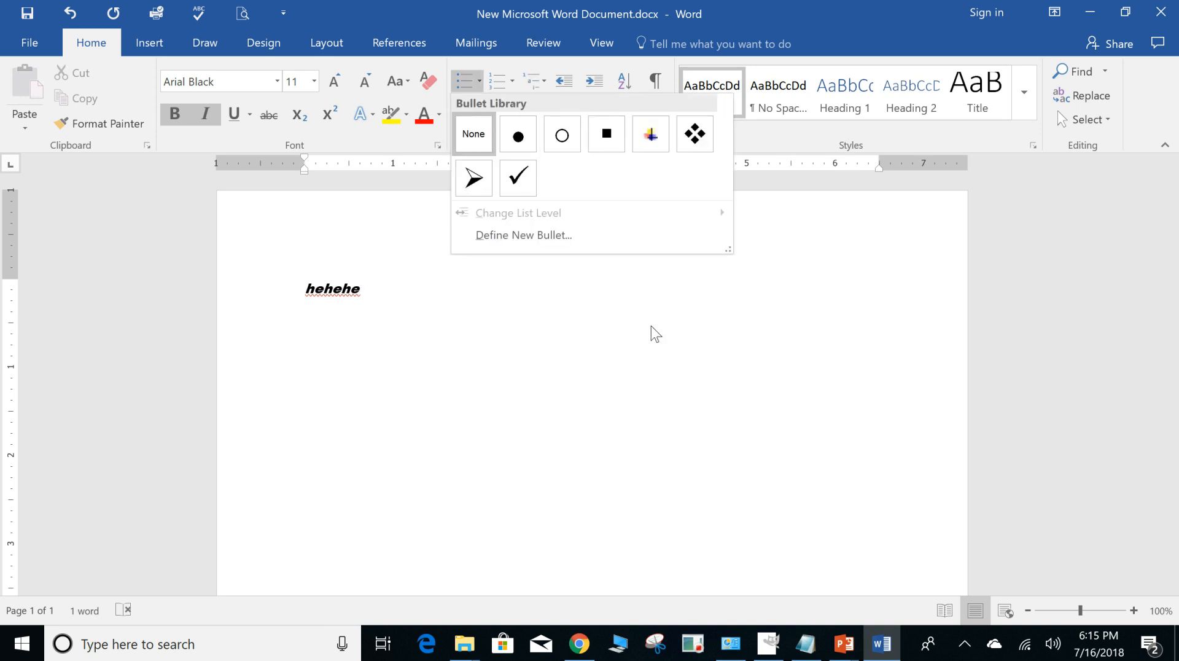
{"action": "left_click", "coordinate": [546, 316]}
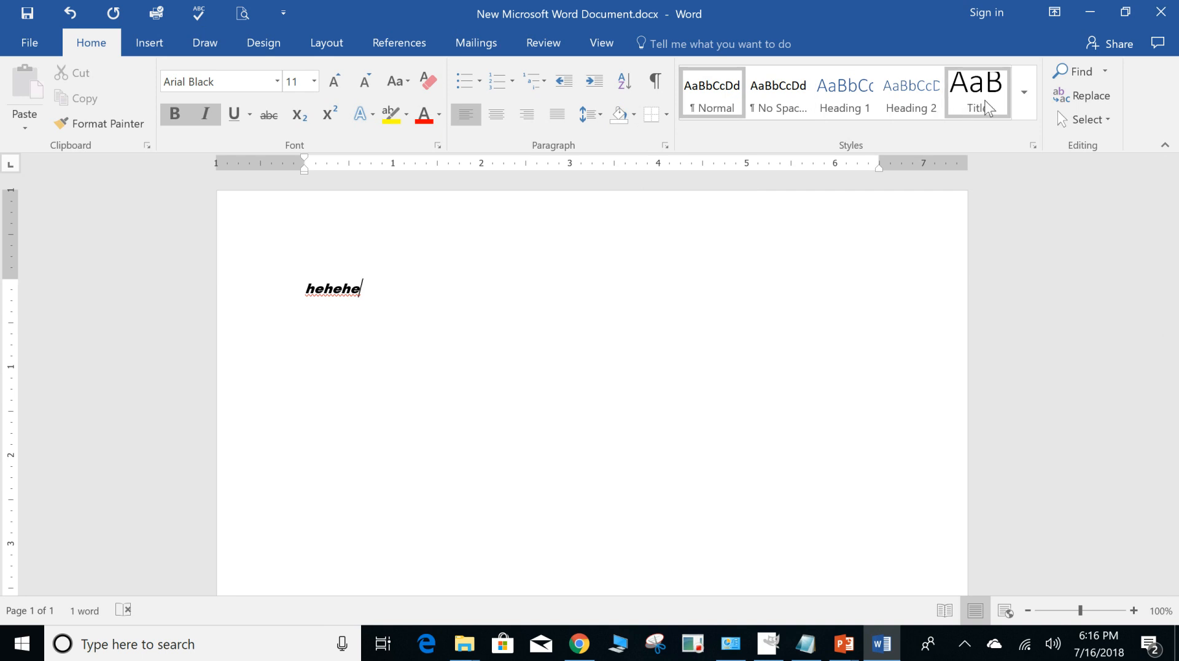
{"action": "left_click", "coordinate": [967, 101]}
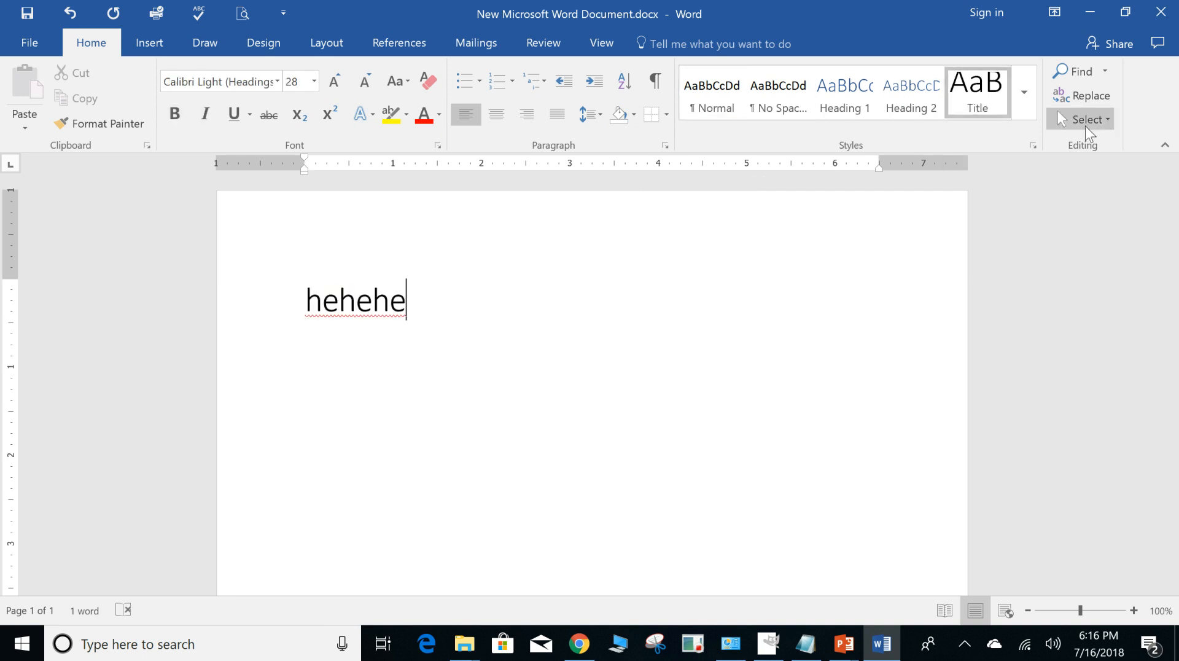
Search the document for "he" and close the search results.
{"action": "left_click", "coordinate": [1106, 72]}
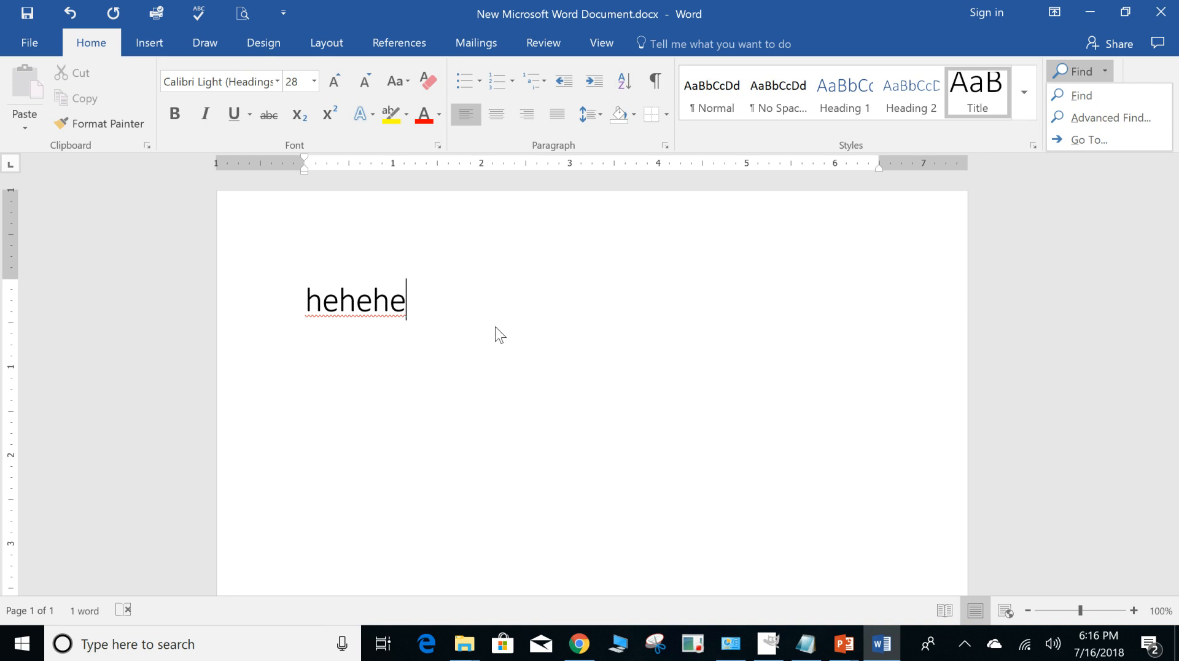
{"action": "left_click", "coordinate": [1075, 96]}
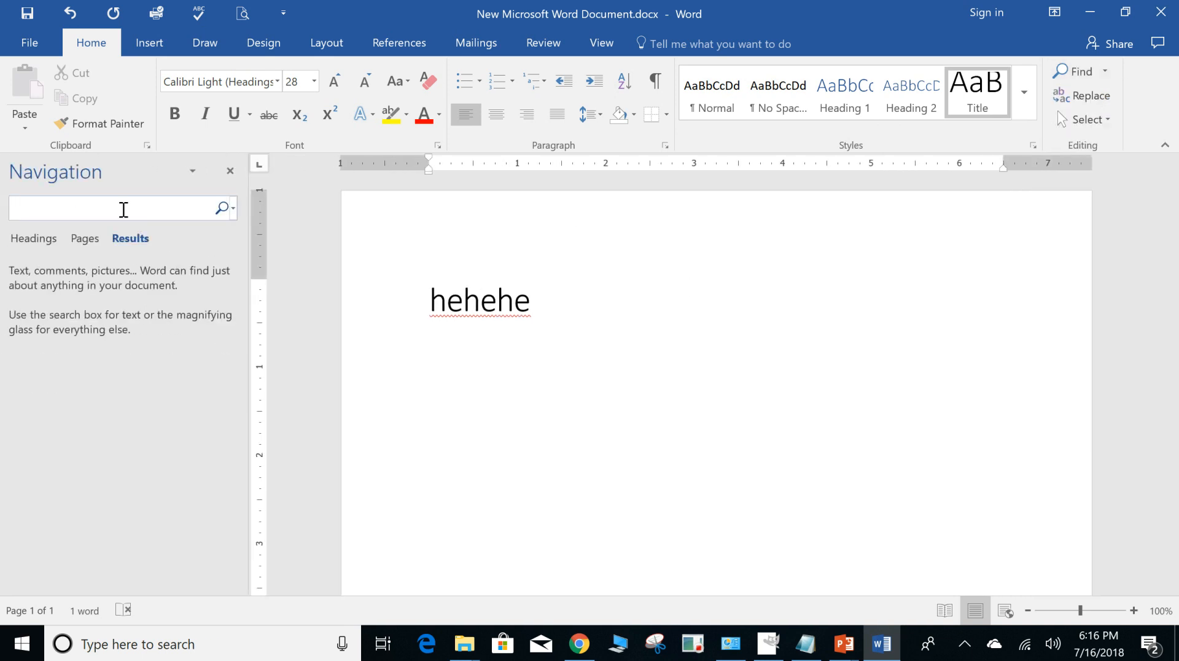
{"action": "type", "text": "he"}
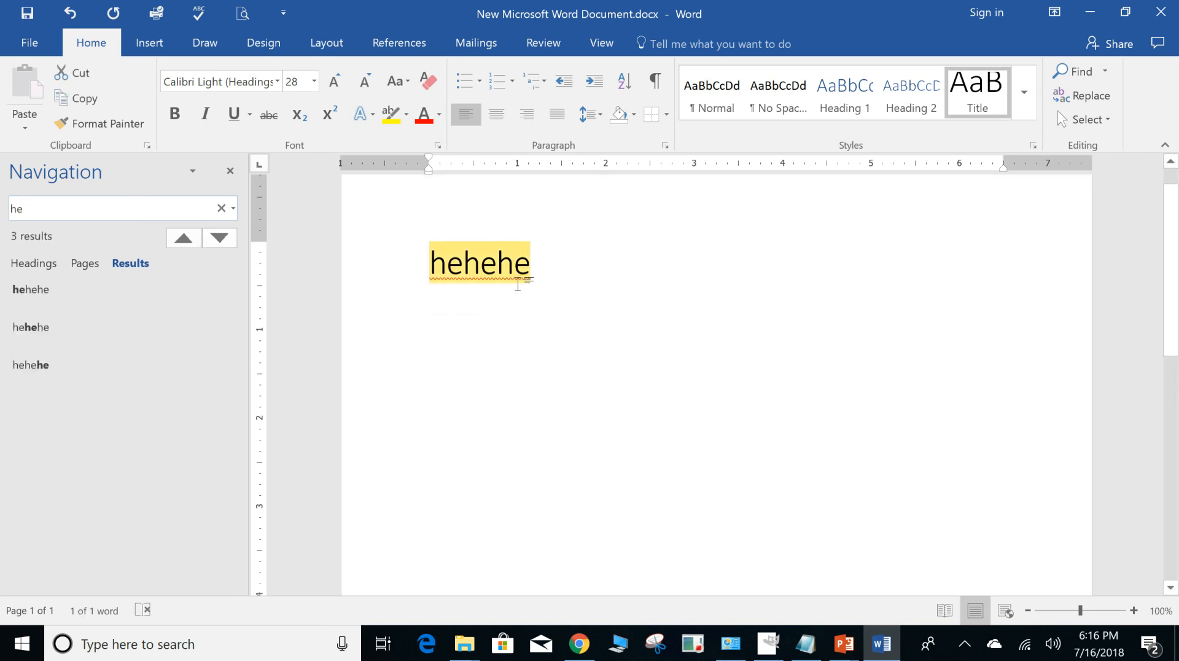
{"action": "left_click", "coordinate": [231, 170]}
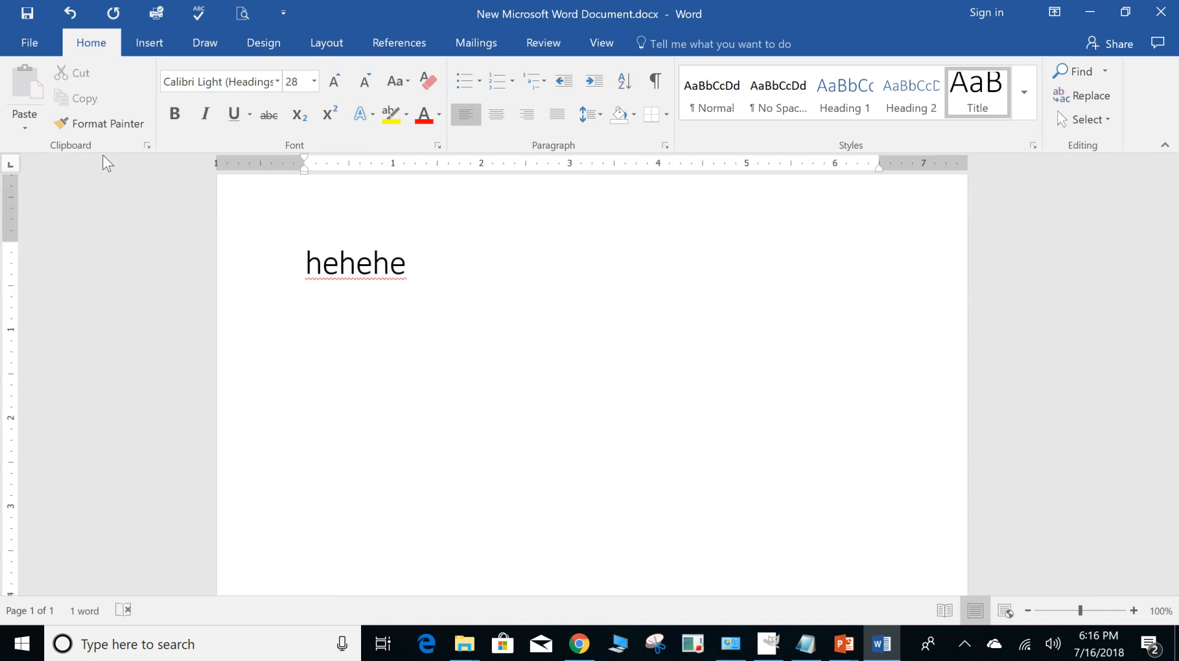
Look at the collected clipboard items and the detailed font settings, leaving both unchanged.
{"action": "left_click", "coordinate": [148, 145]}
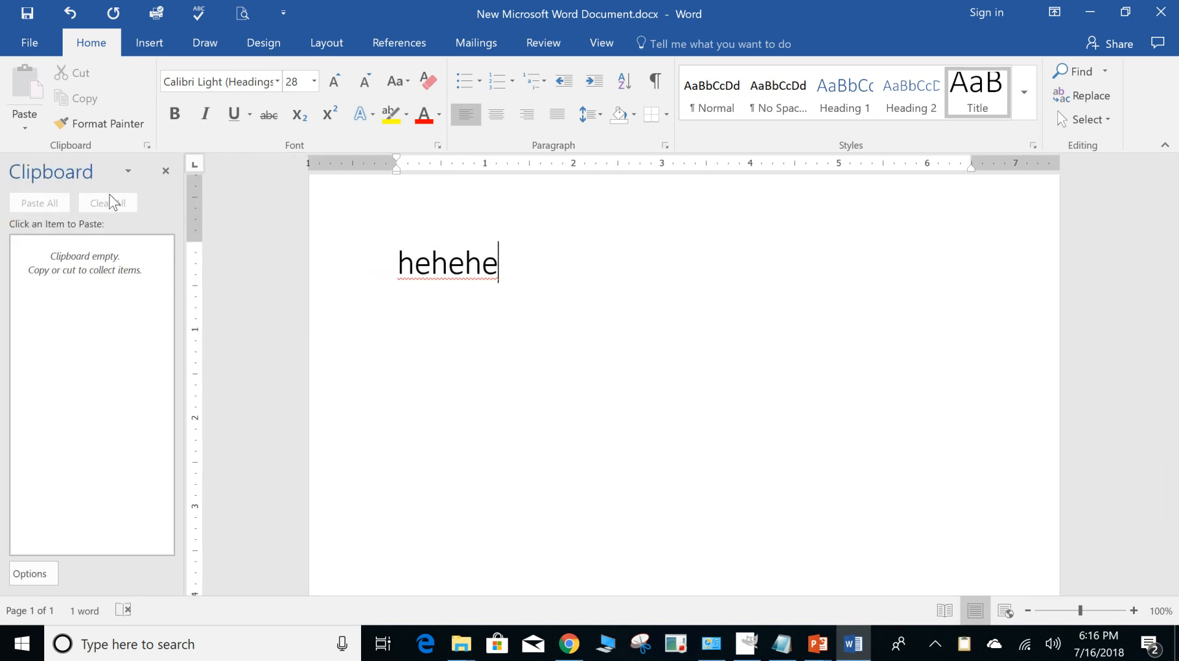
{"action": "left_click", "coordinate": [148, 145]}
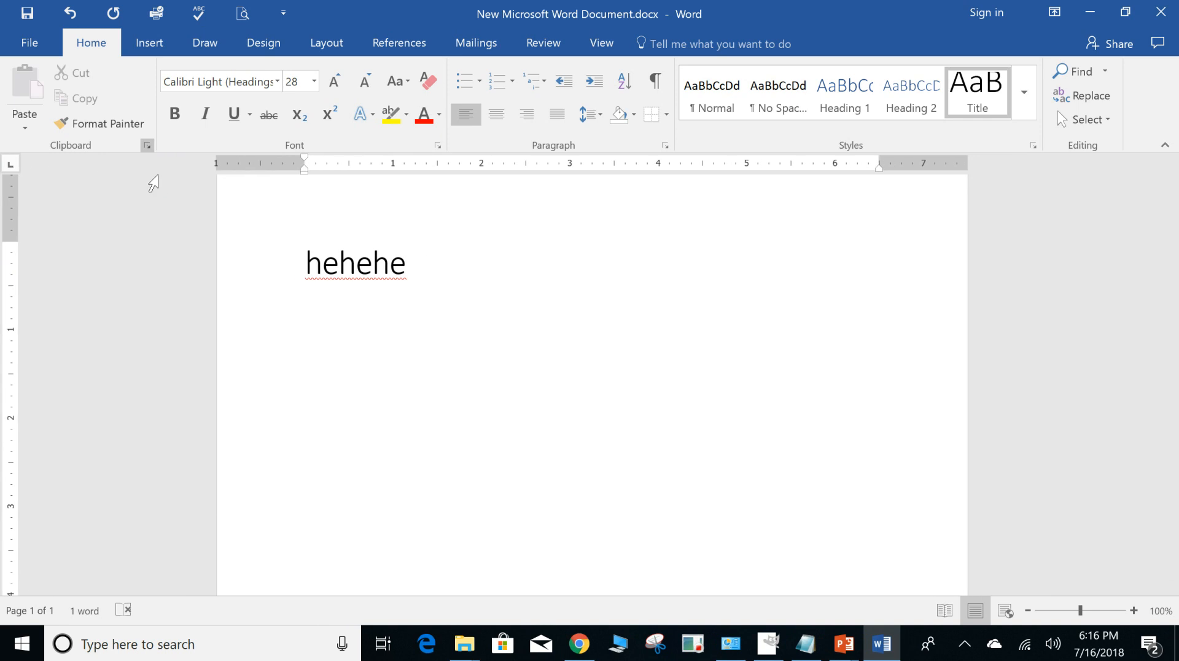
{"action": "left_click", "coordinate": [438, 146]}
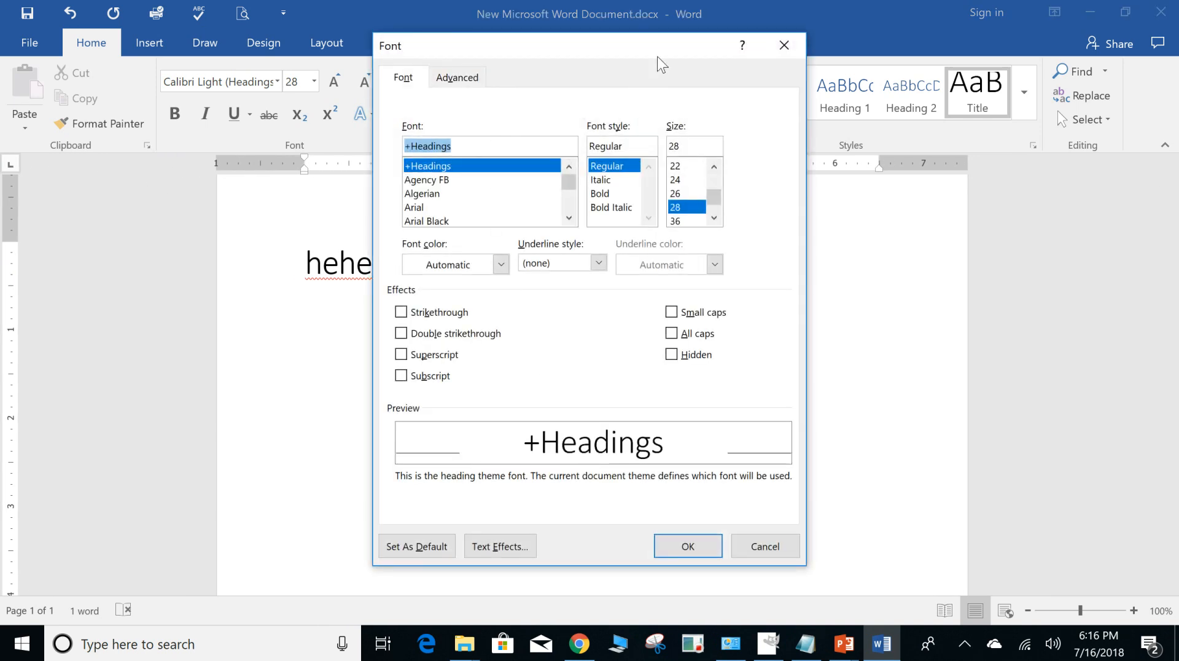
{"action": "left_click_drag", "start_coordinate": [670, 52], "coordinate": [373, 81]}
{"action": "left_click", "coordinate": [166, 105]}
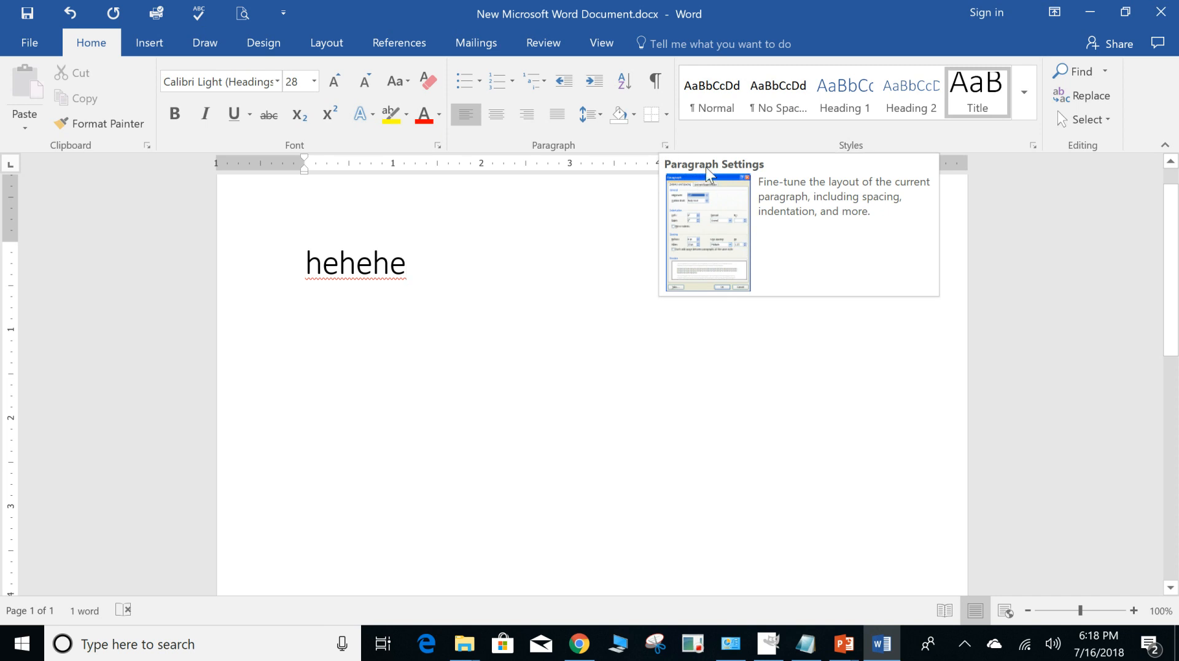
Review the paragraph indent and spacing settings without changing them, and examine the descriptions of the built-in styles.
{"action": "left_click", "coordinate": [665, 146]}
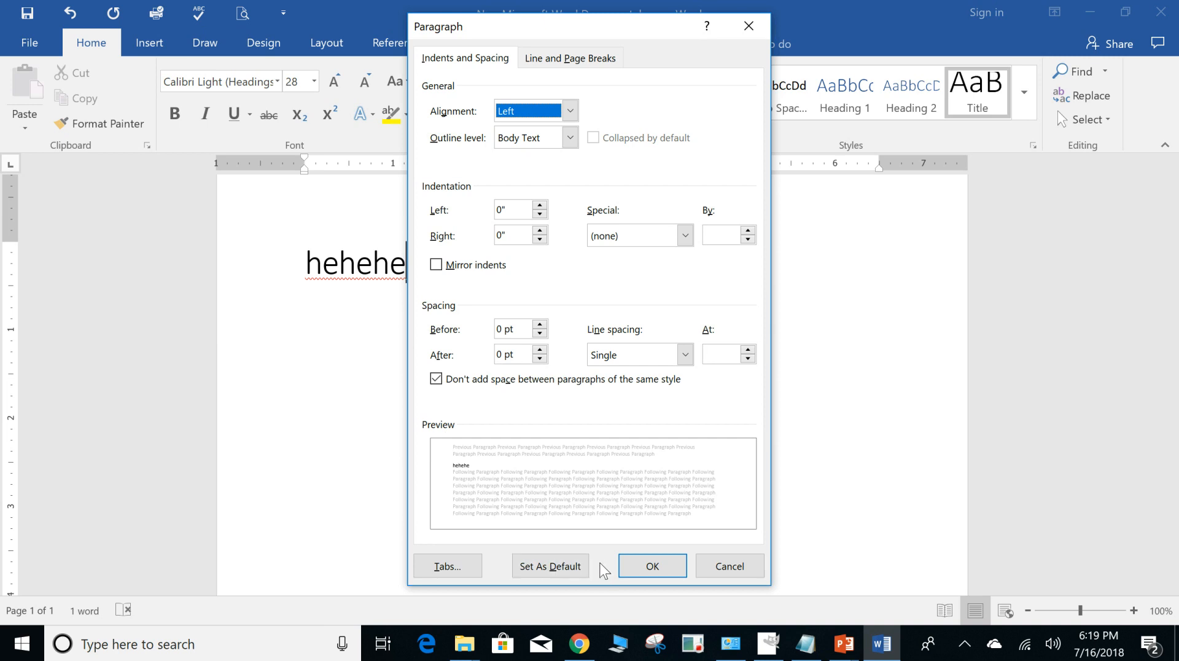
{"action": "left_click", "coordinate": [713, 566]}
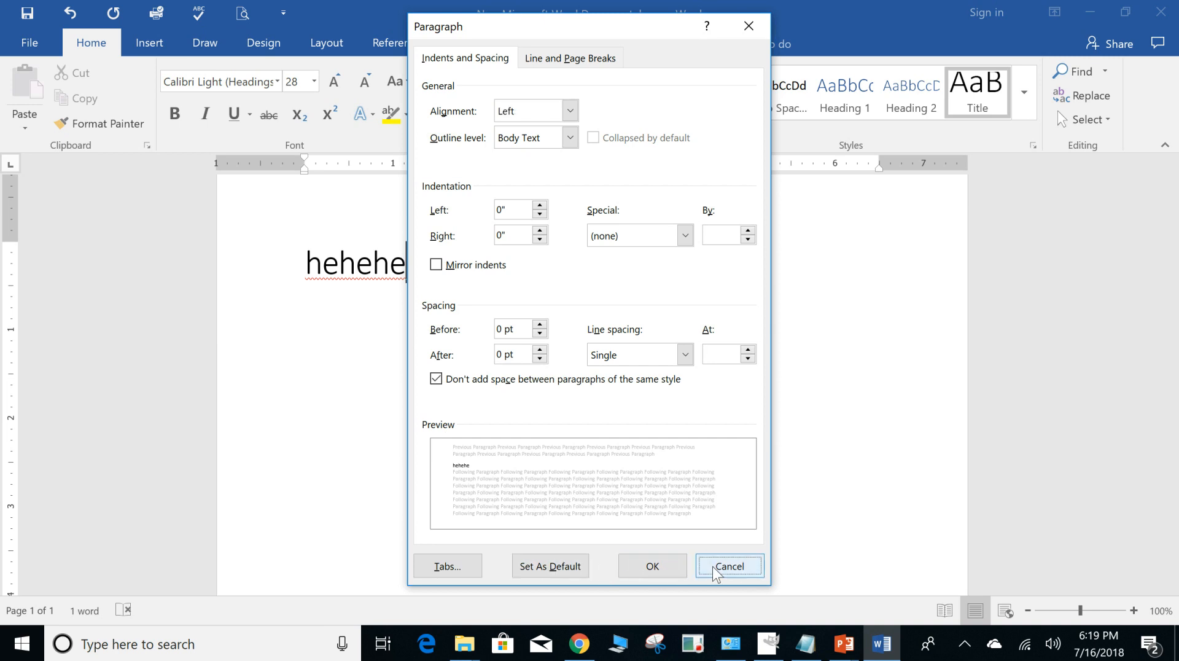
{"action": "left_click", "coordinate": [1034, 145]}
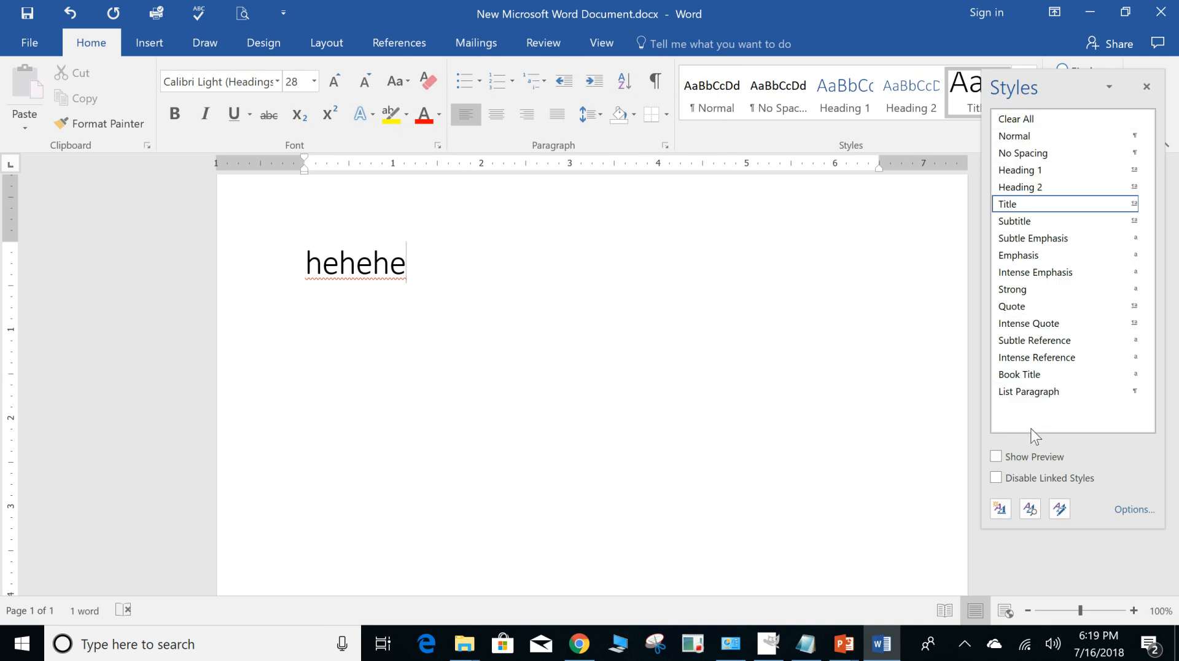
{"action": "mouse_move", "coordinate": [1015, 314]}
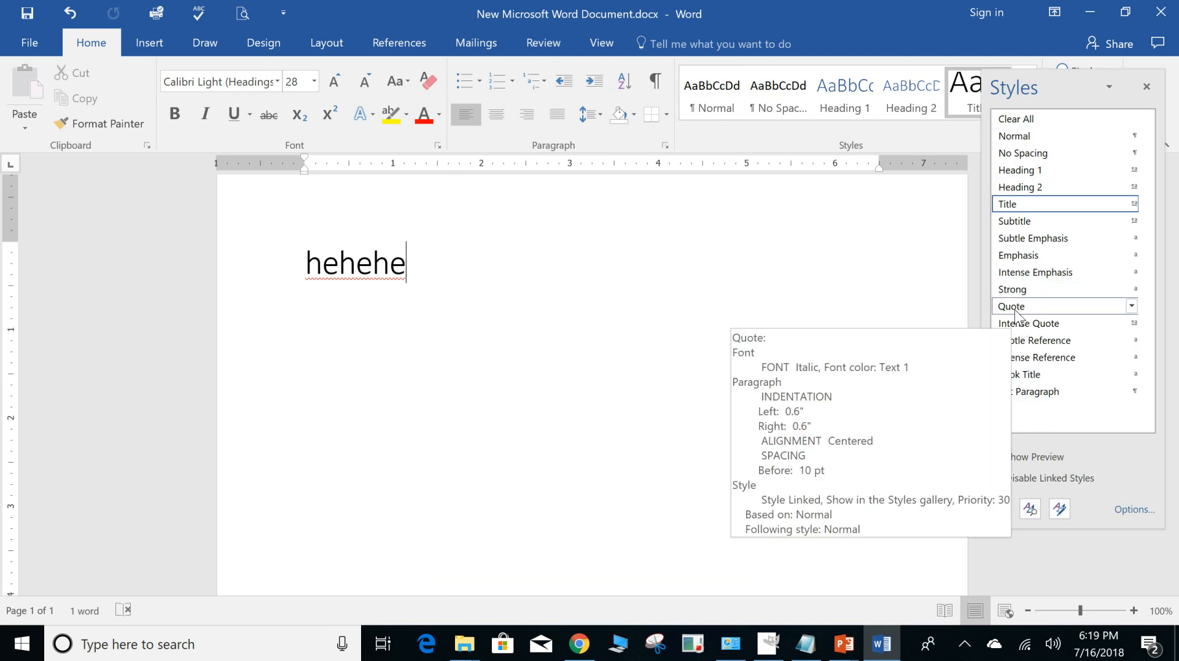
{"action": "mouse_move", "coordinate": [1027, 187]}
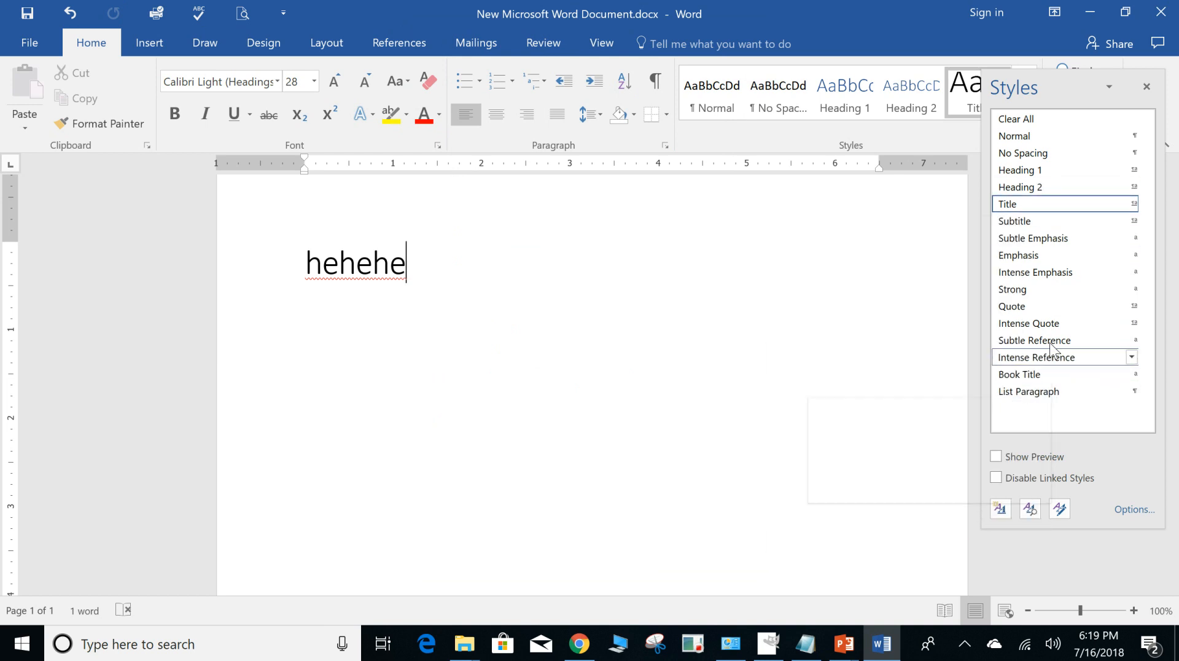
{"action": "mouse_move", "coordinate": [1037, 225]}
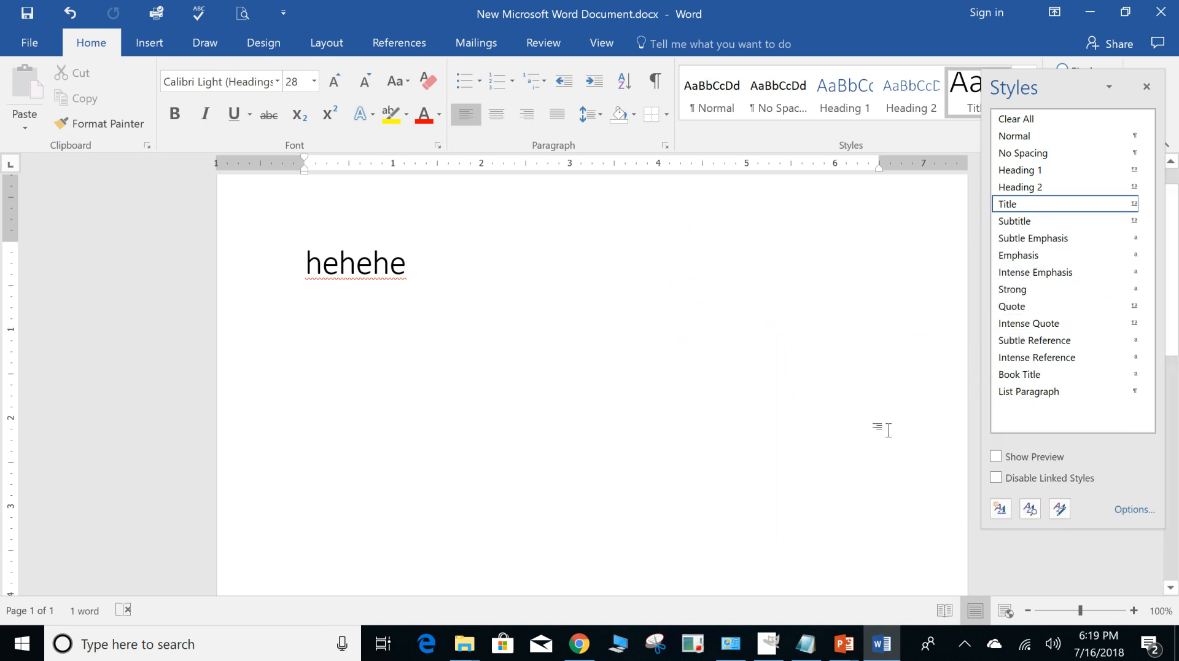
{"action": "left_click", "coordinate": [1147, 86]}
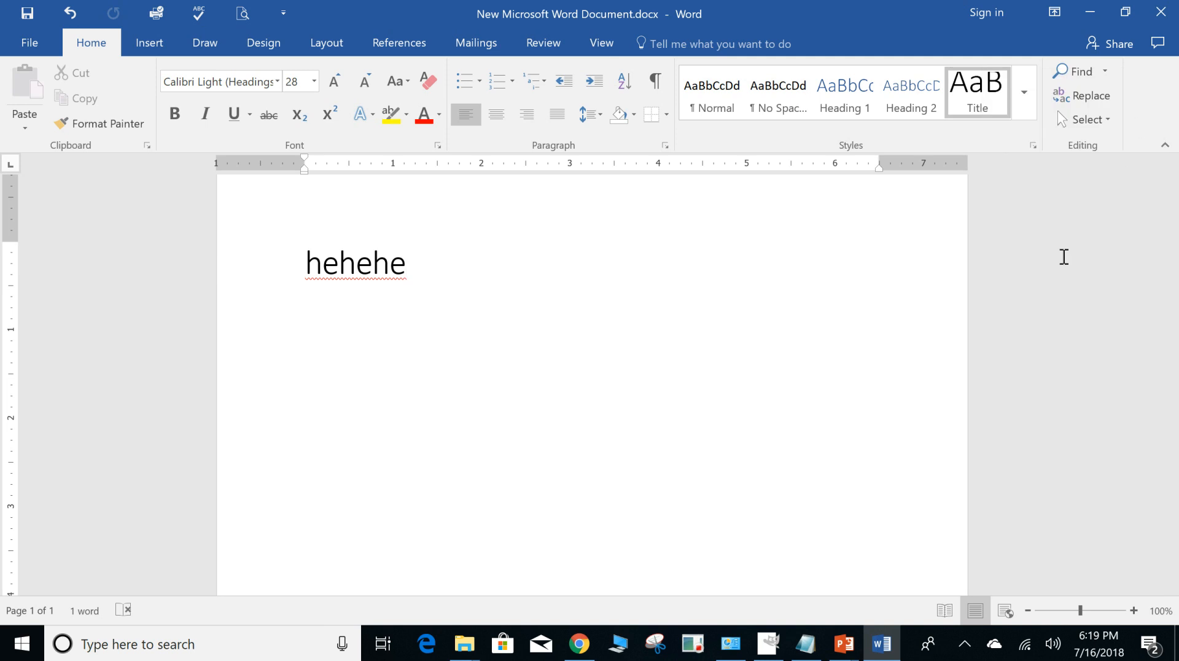
Replace every occurrence of "he" with "what" throughout the document.
{"action": "left_click", "coordinate": [1081, 97]}
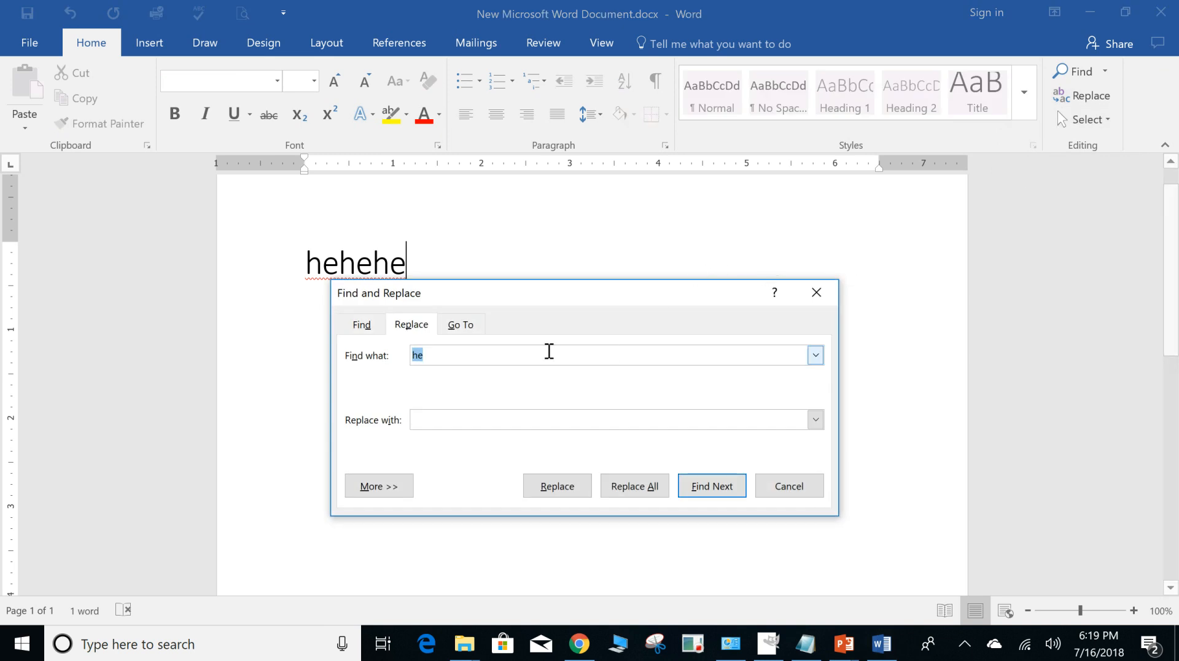
{"action": "left_click", "coordinate": [436, 417]}
{"action": "type", "text": "what"}
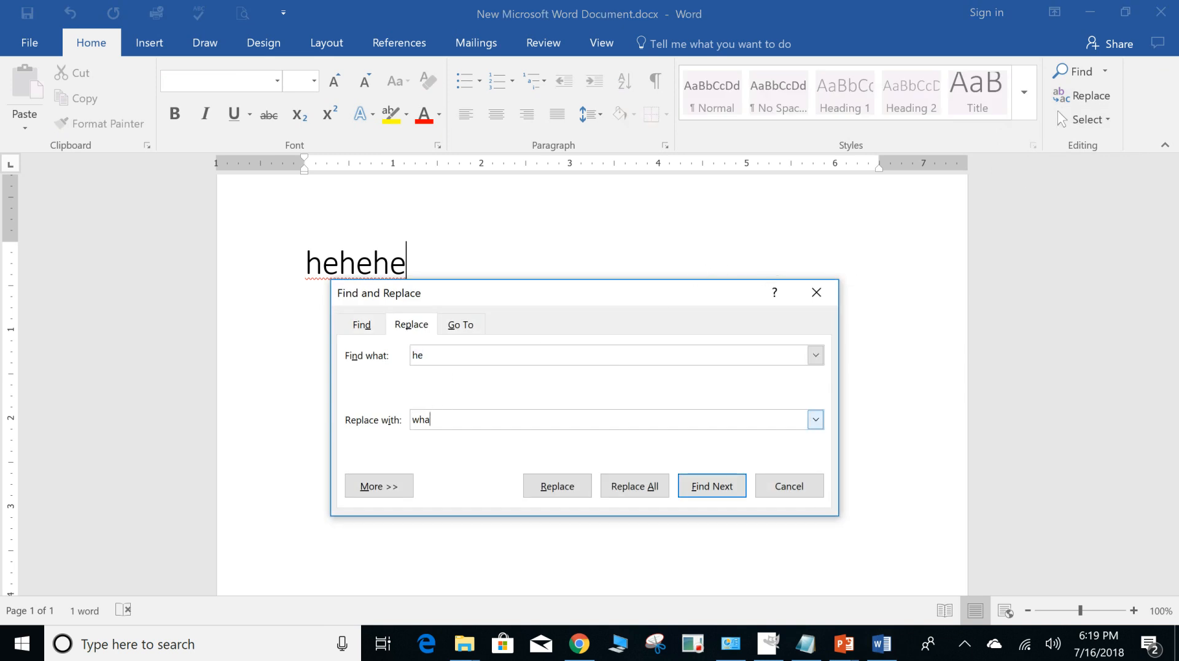
{"action": "left_click", "coordinate": [623, 488]}
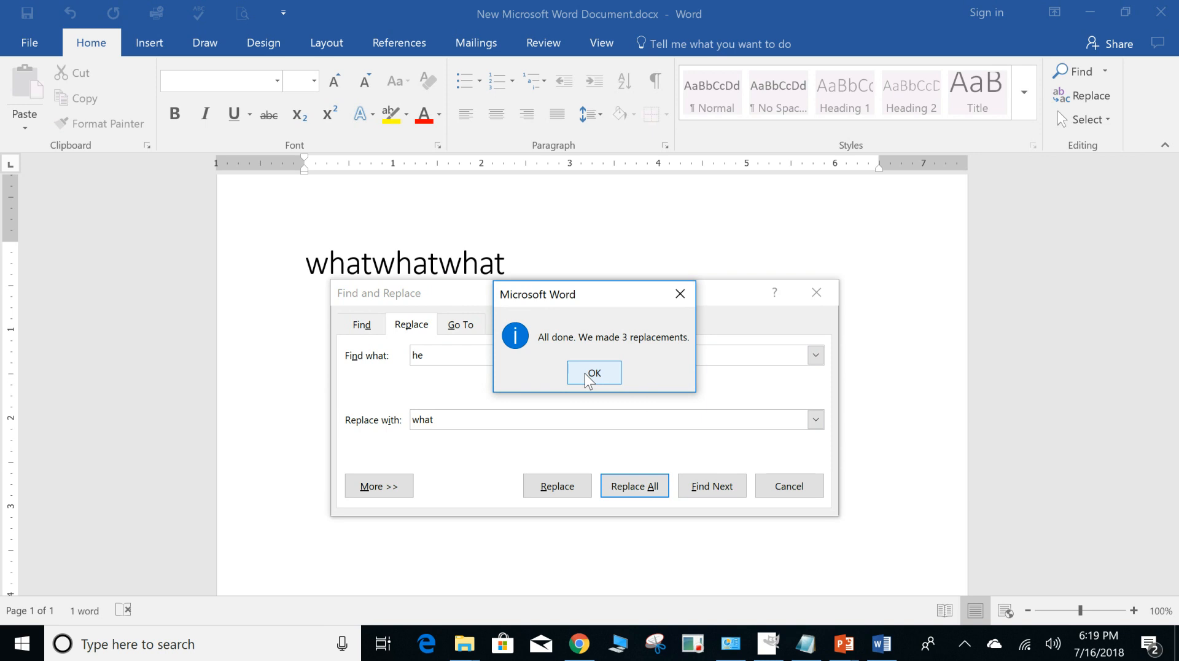
{"action": "left_click", "coordinate": [586, 373]}
{"action": "left_click", "coordinate": [790, 488]}
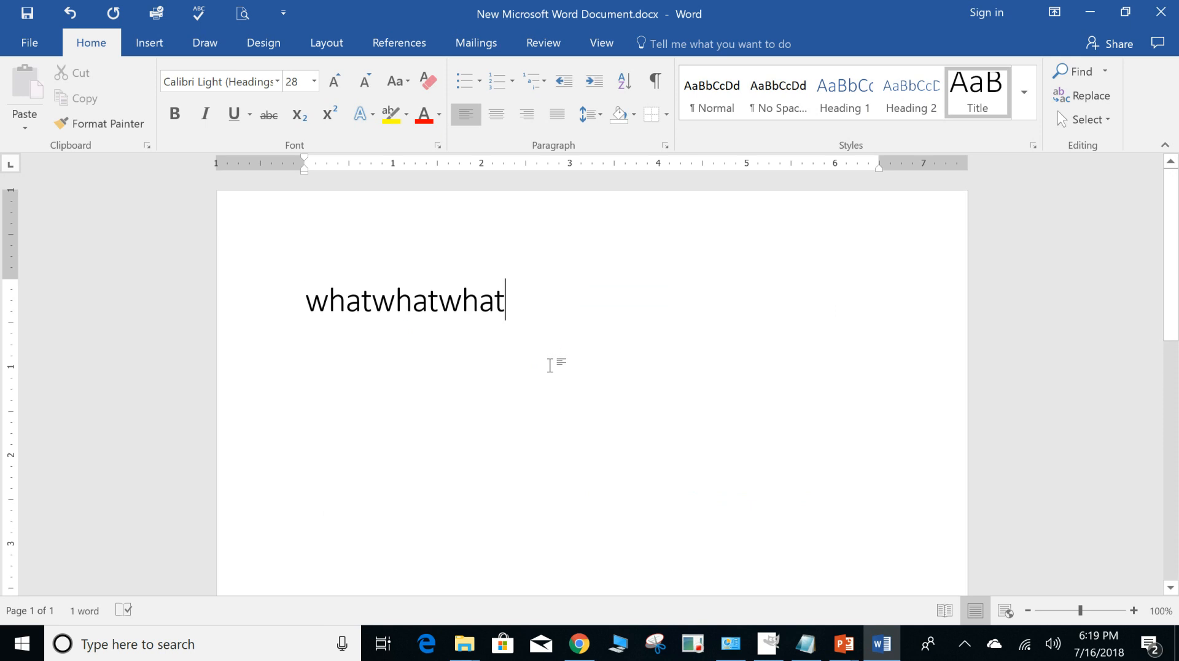
Look over the insertable shapes and the available chart types without inserting anything.
{"action": "left_click", "coordinate": [158, 44]}
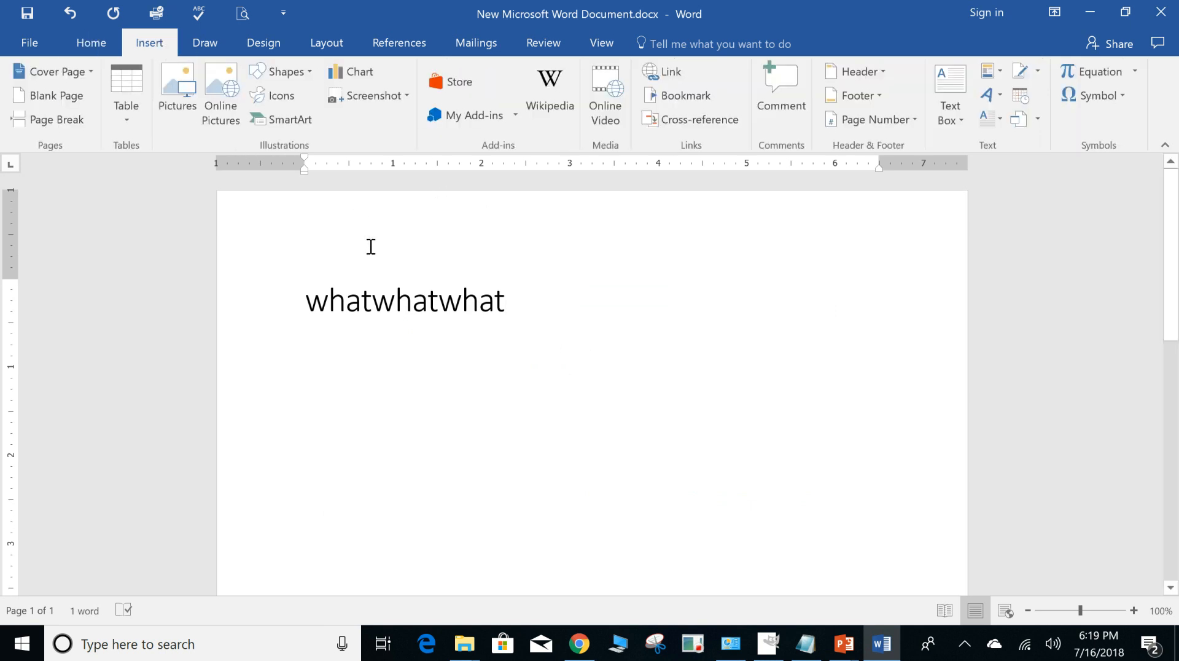
{"action": "left_click", "coordinate": [304, 69]}
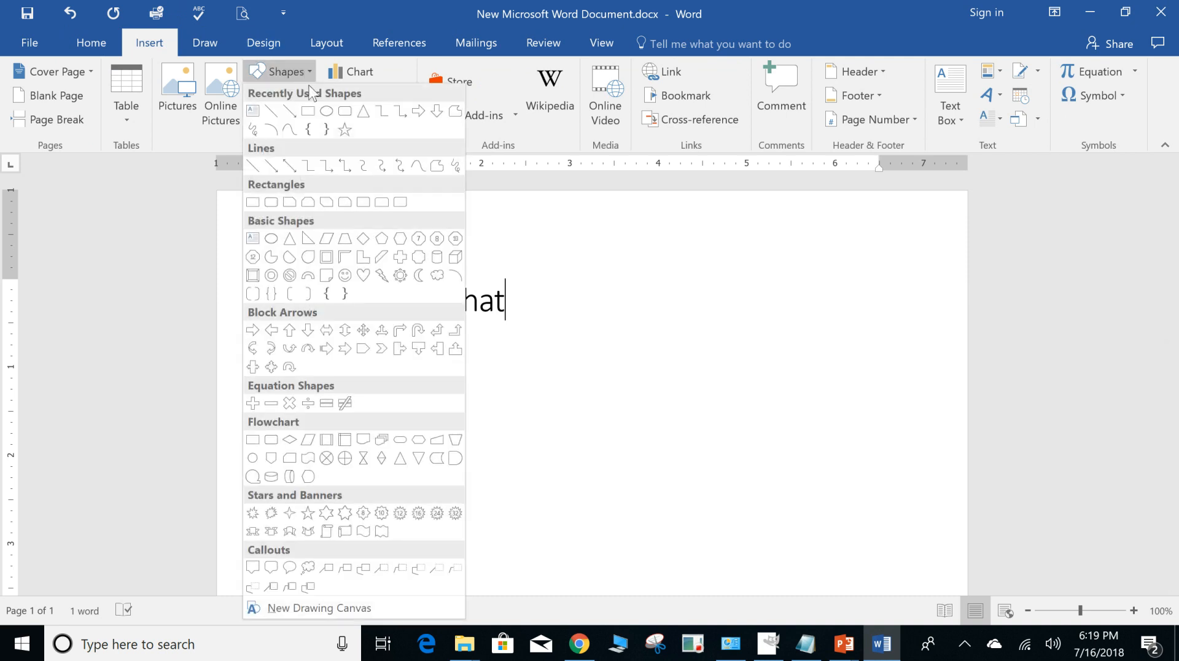
{"action": "left_click", "coordinate": [362, 72]}
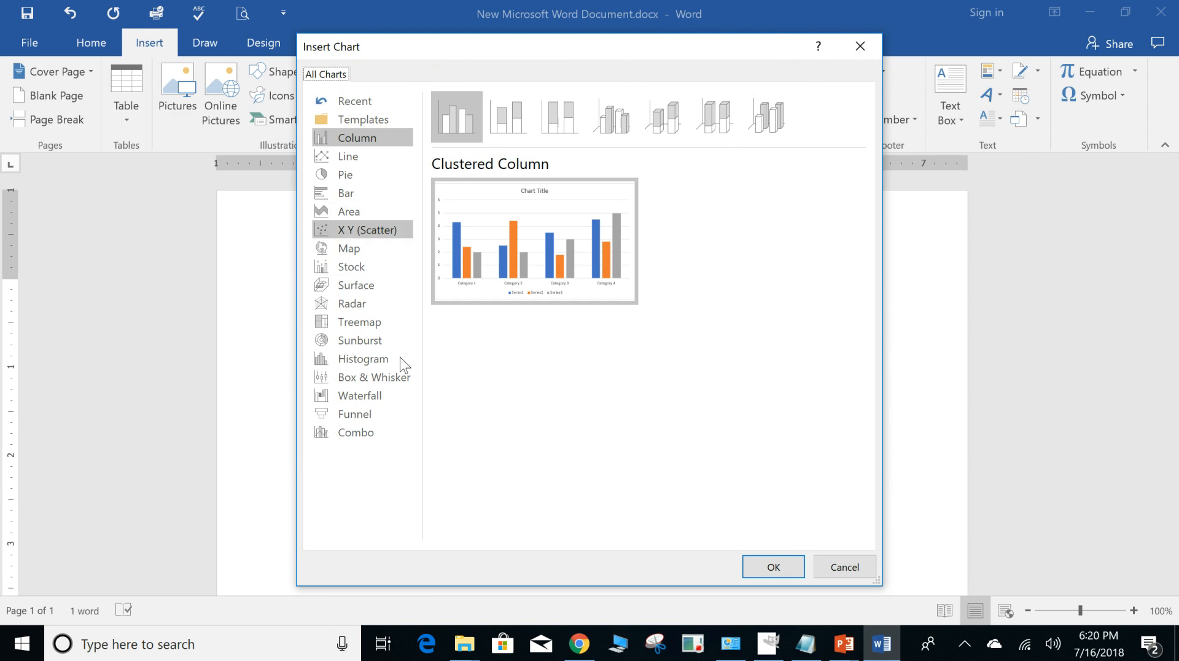
{"action": "left_click", "coordinate": [844, 567]}
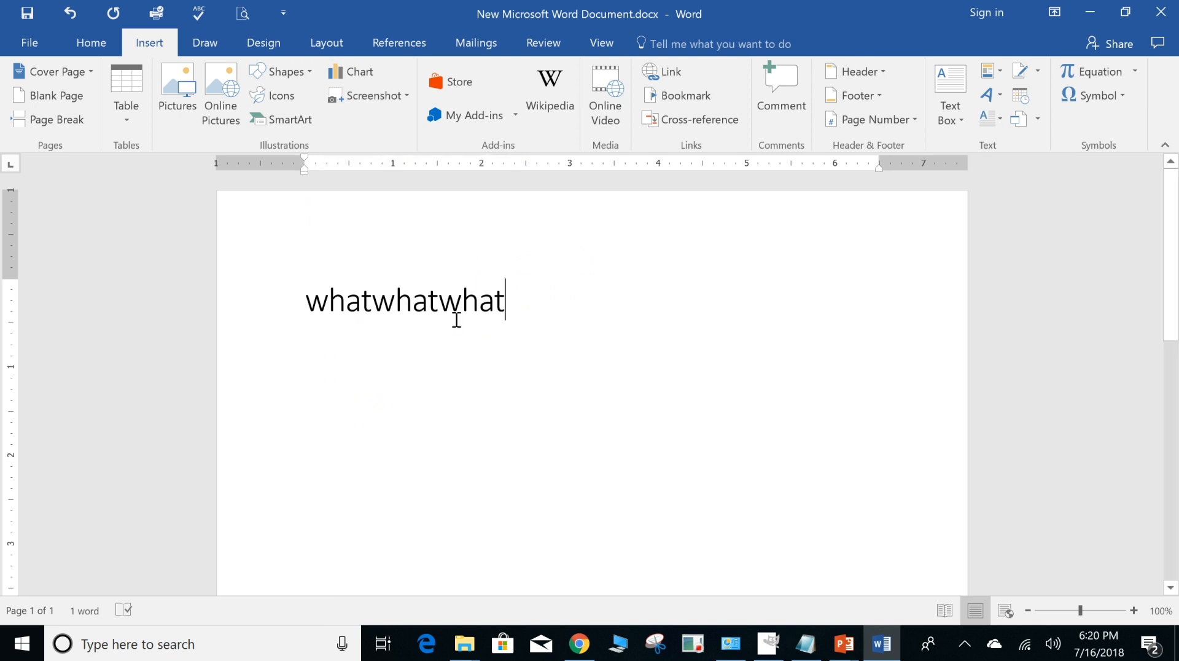
Delete the whole "whatwhatwhat" line from the document.
{"action": "left_click", "coordinate": [251, 294]}
{"action": "key", "text": "Delete"}
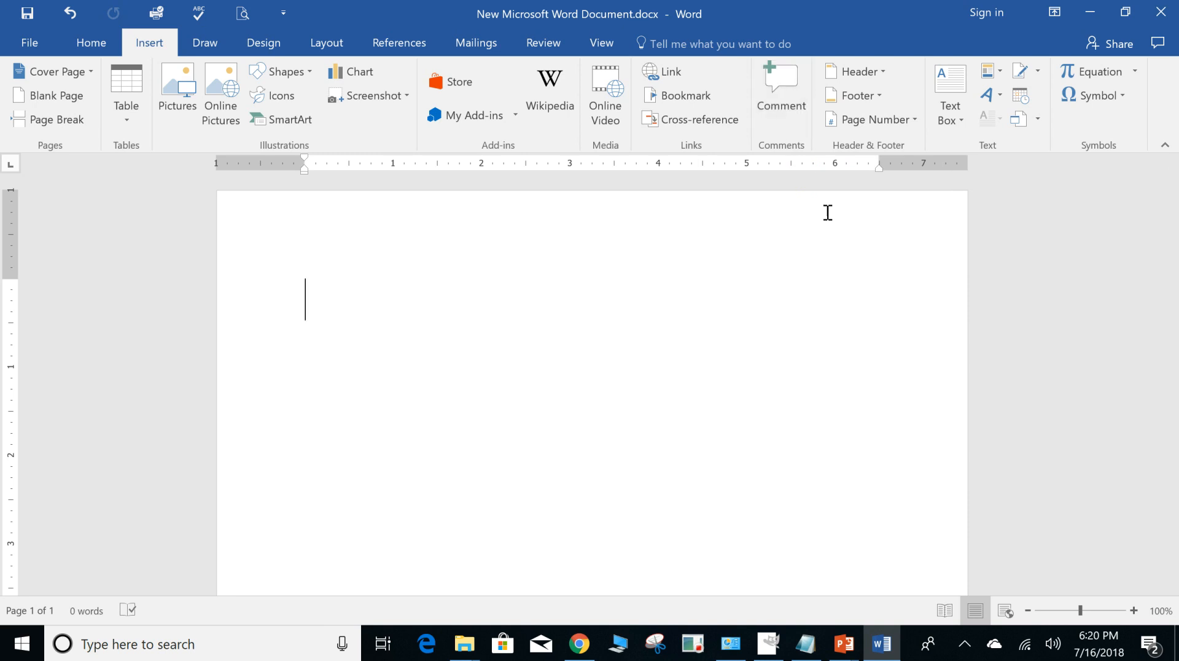
Look over the built-in header and footer designs and the page number placement options without inserting any.
{"action": "left_click", "coordinate": [876, 72]}
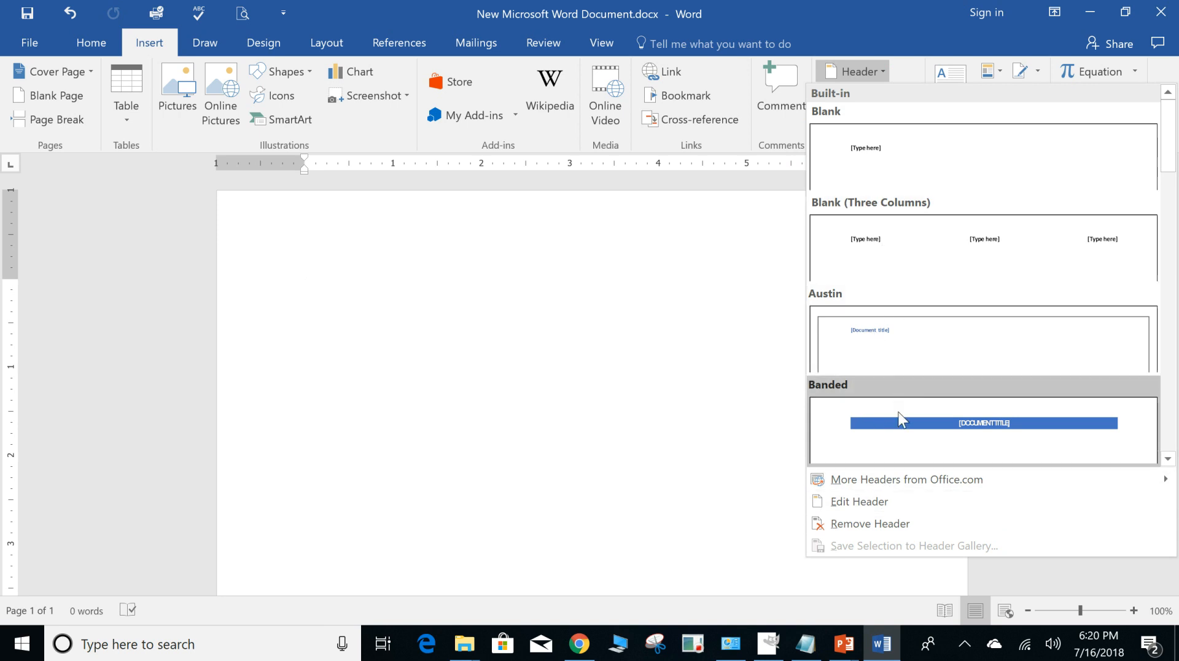
{"action": "left_click", "coordinate": [765, 321]}
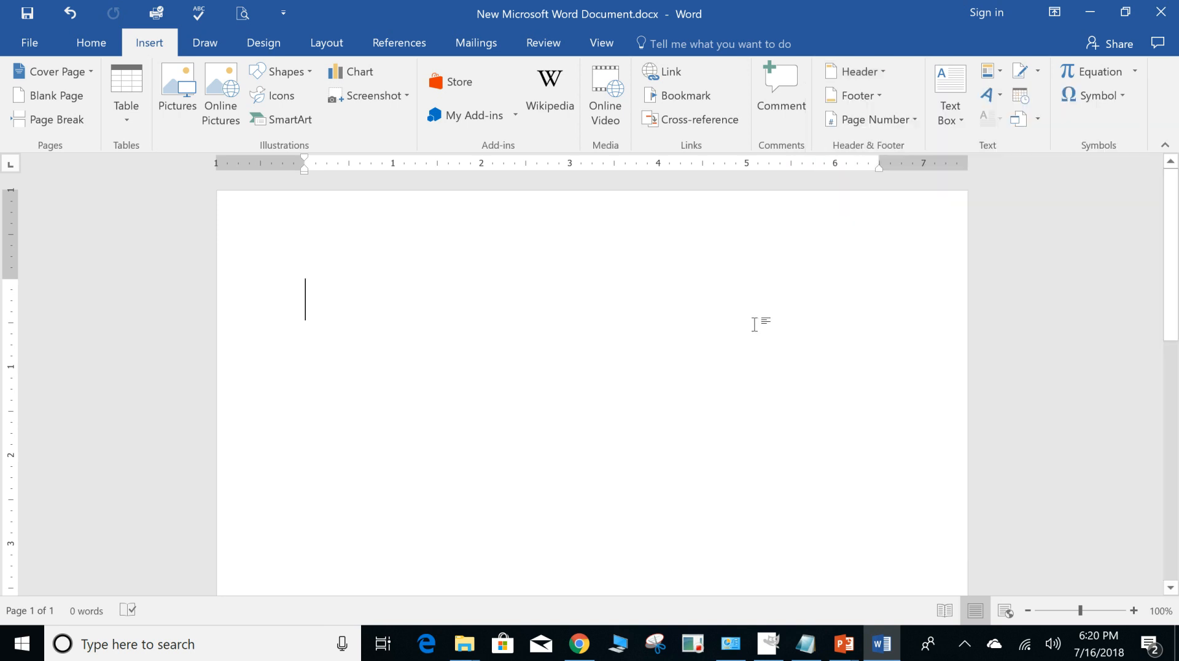
{"action": "left_click", "coordinate": [875, 96]}
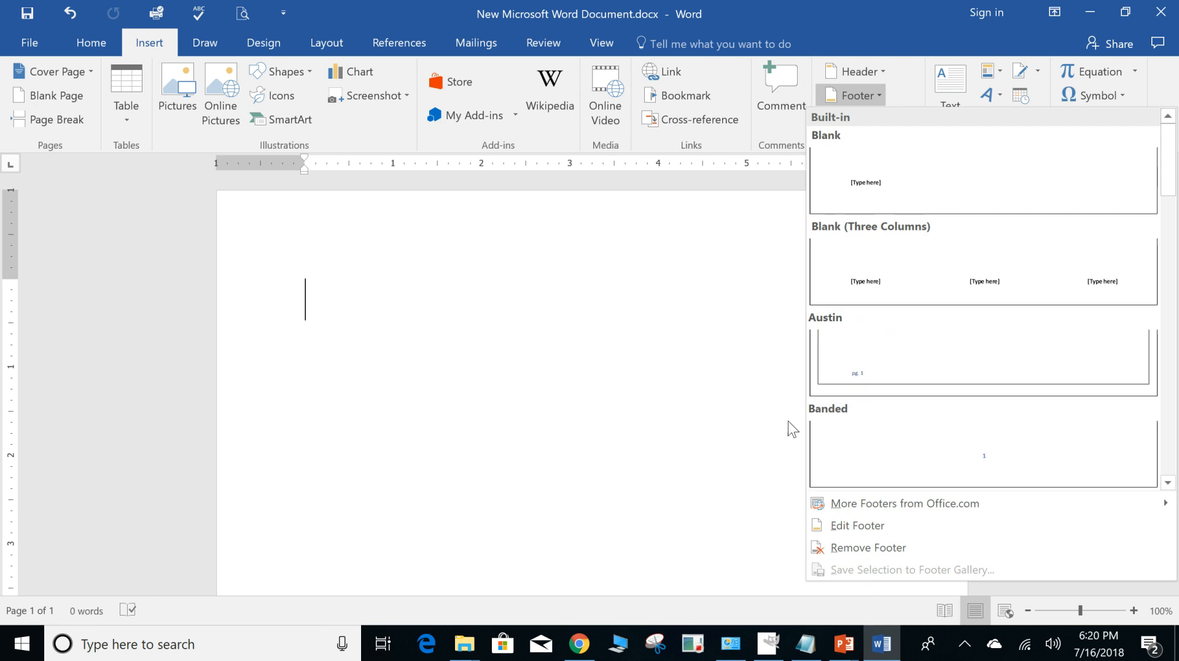
{"action": "left_click", "coordinate": [772, 408]}
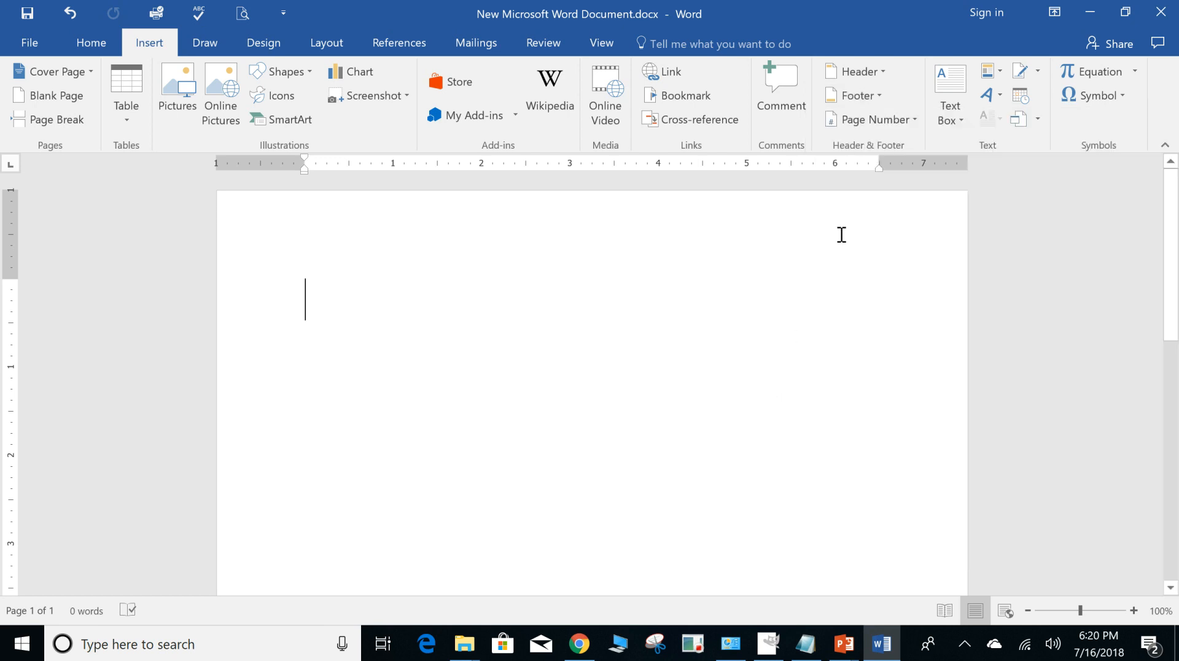
{"action": "left_click", "coordinate": [916, 118]}
{"action": "mouse_move", "coordinate": [896, 147]}
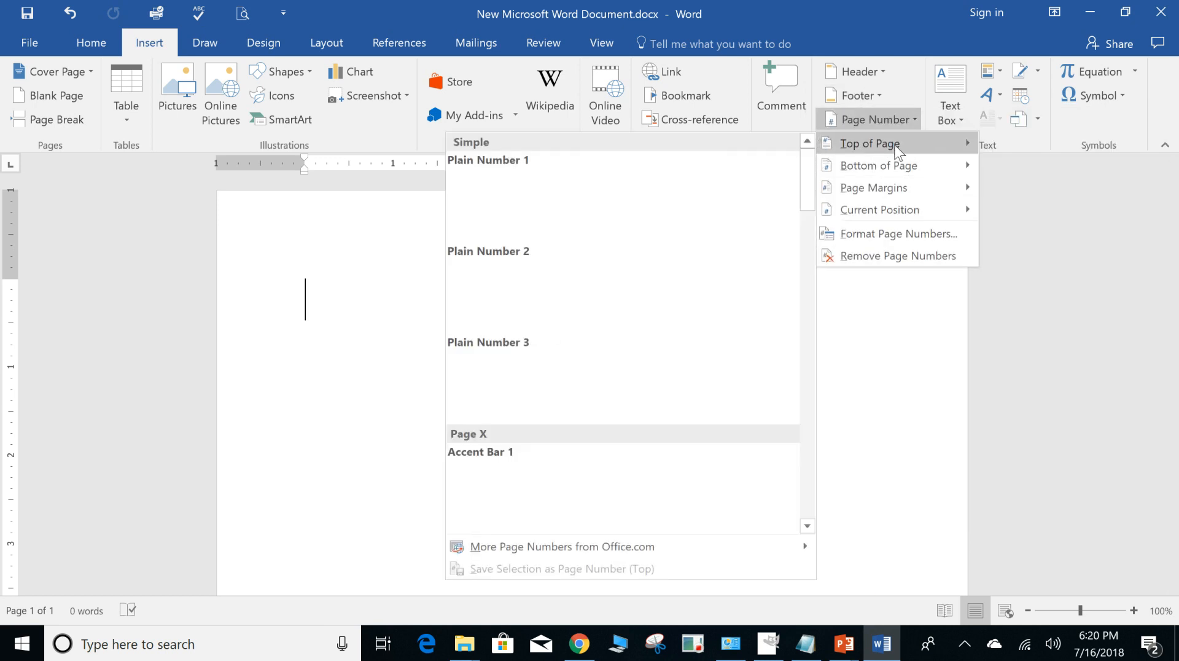
{"action": "mouse_move", "coordinate": [884, 189]}
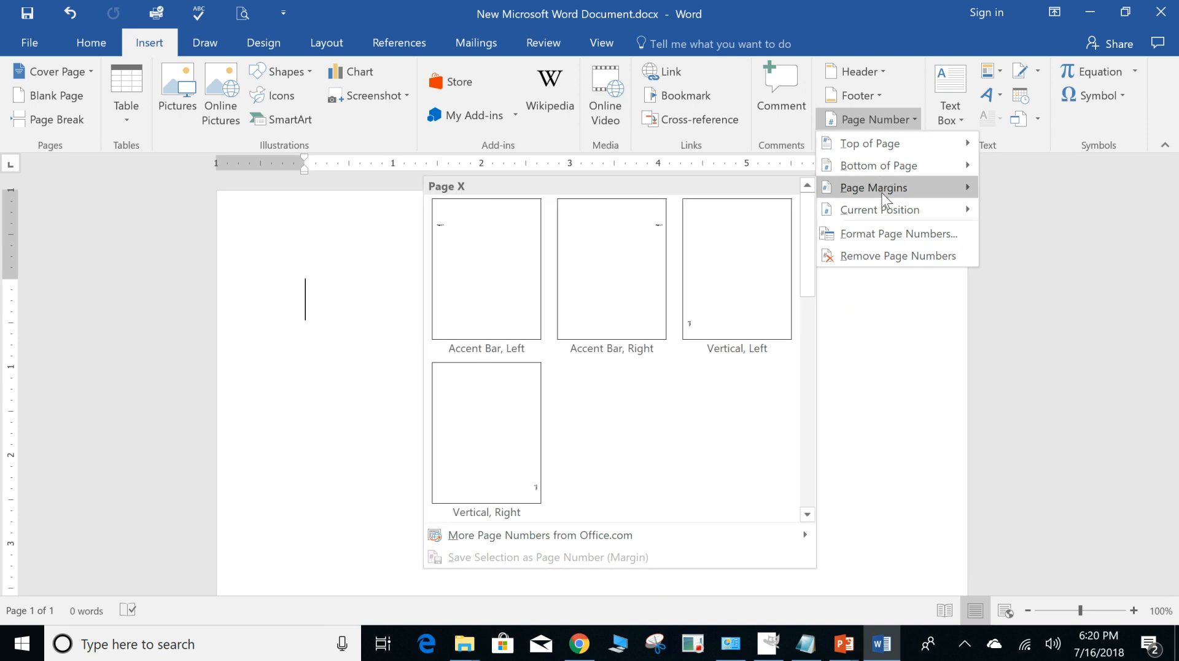
{"action": "left_click", "coordinate": [888, 353]}
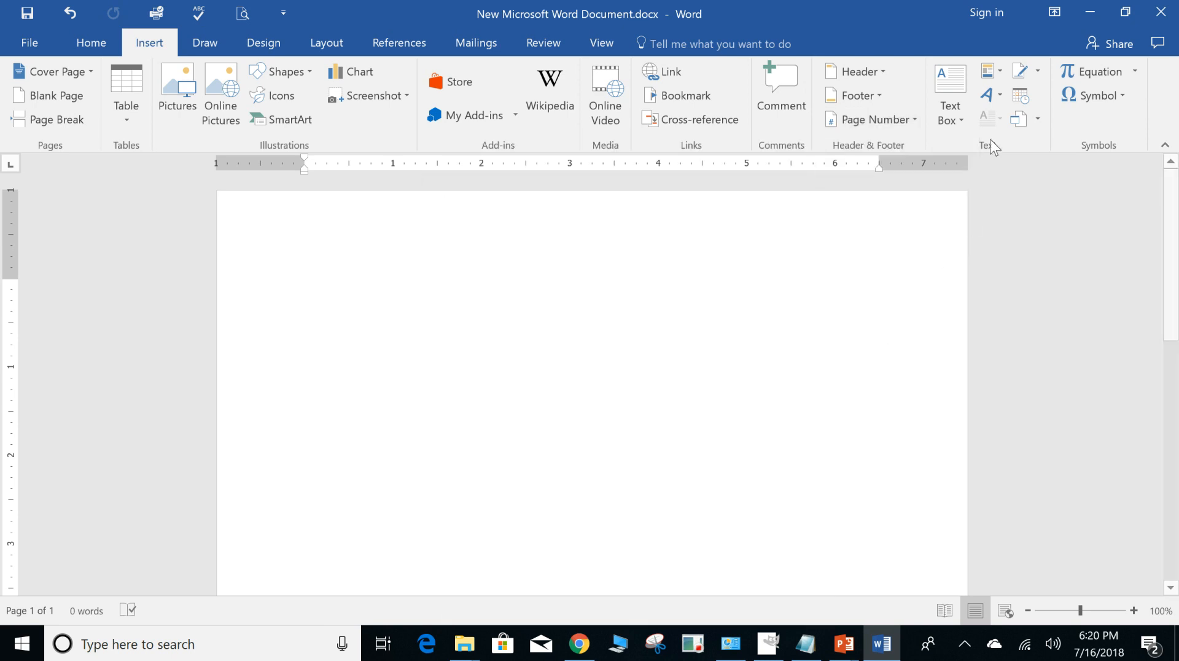
Insert WordArt in the blue reflected style with the text "test".
{"action": "left_click", "coordinate": [1001, 95]}
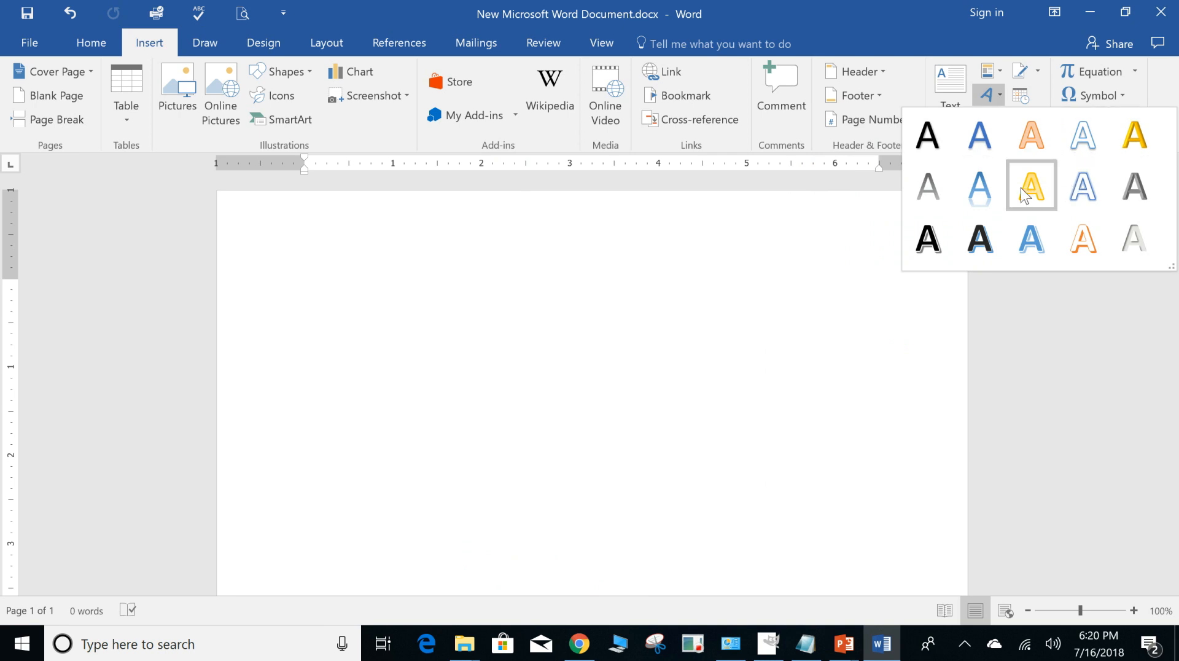
{"action": "key", "text": "Escape"}
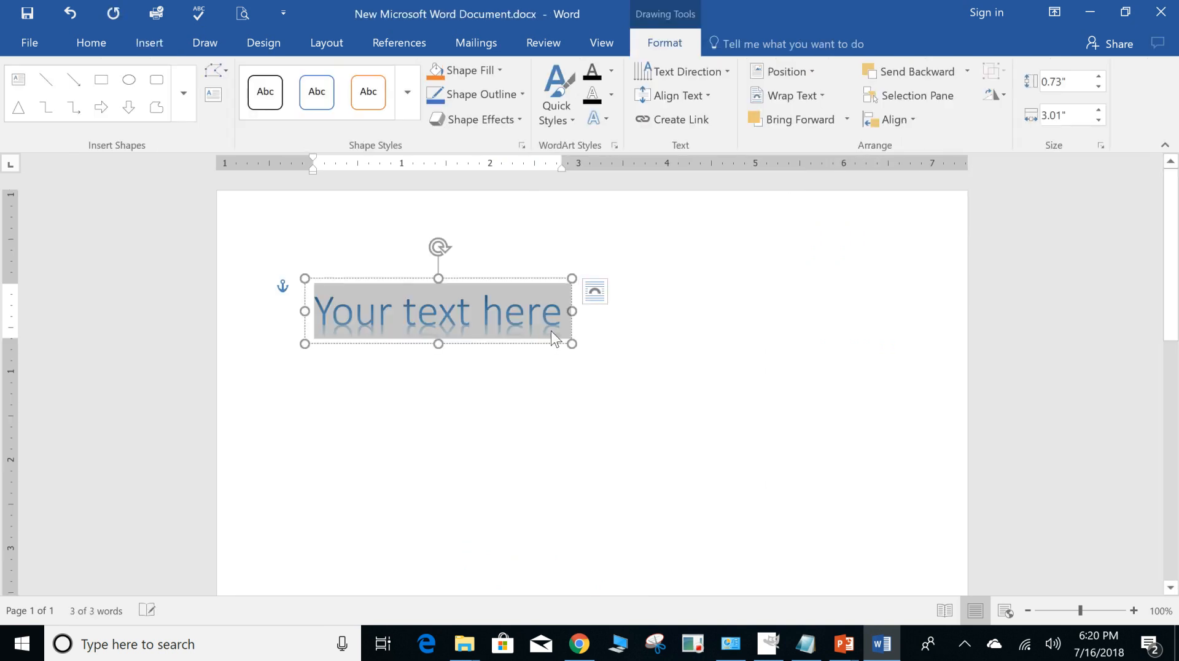
{"action": "type", "text": "test"}
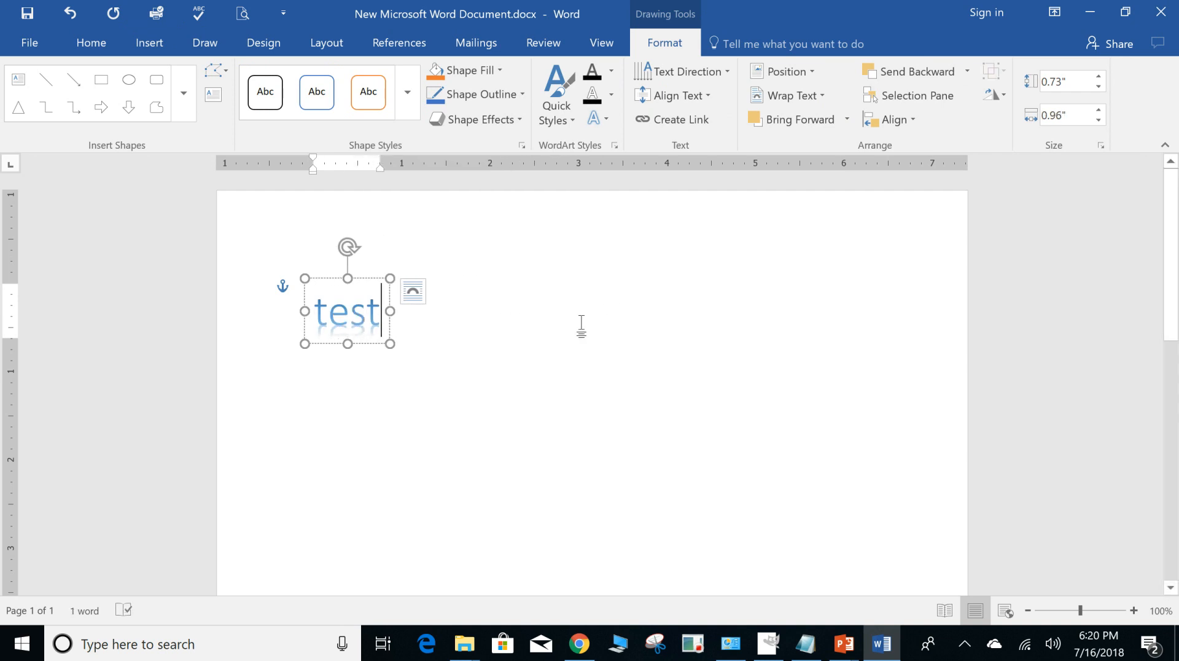
{"action": "left_click", "coordinate": [628, 320]}
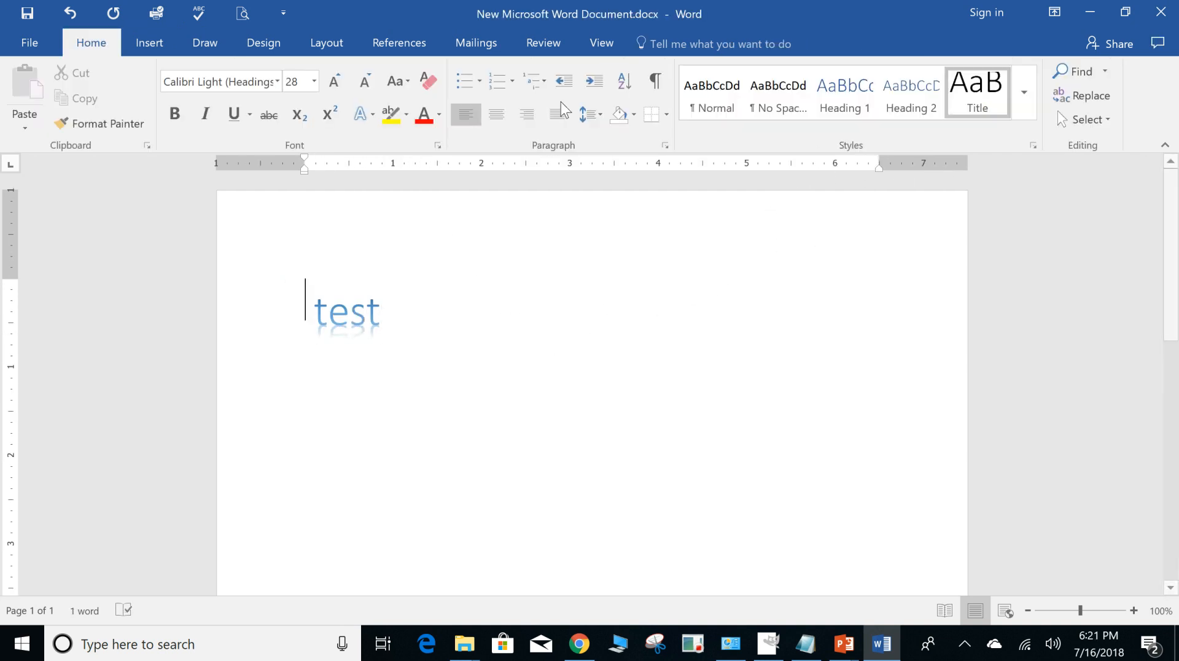
Look over the built-in equations available for insertion, such as the Binomial Theorem, without inserting one.
{"action": "left_click", "coordinate": [147, 43]}
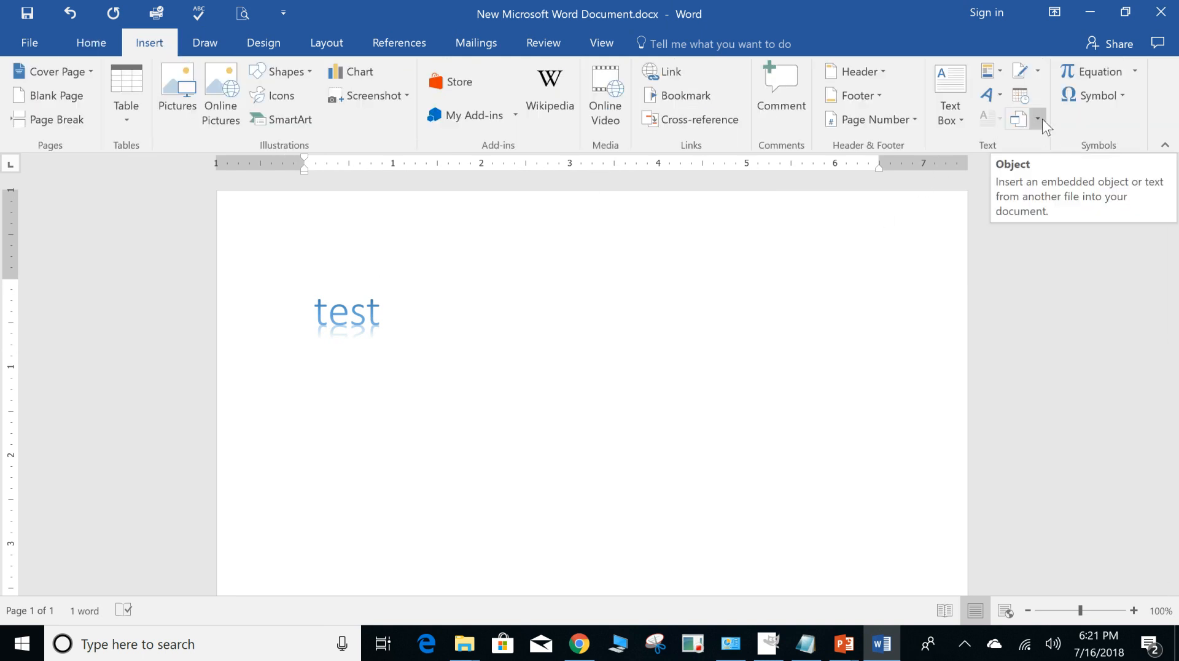
{"action": "left_click", "coordinate": [1138, 72]}
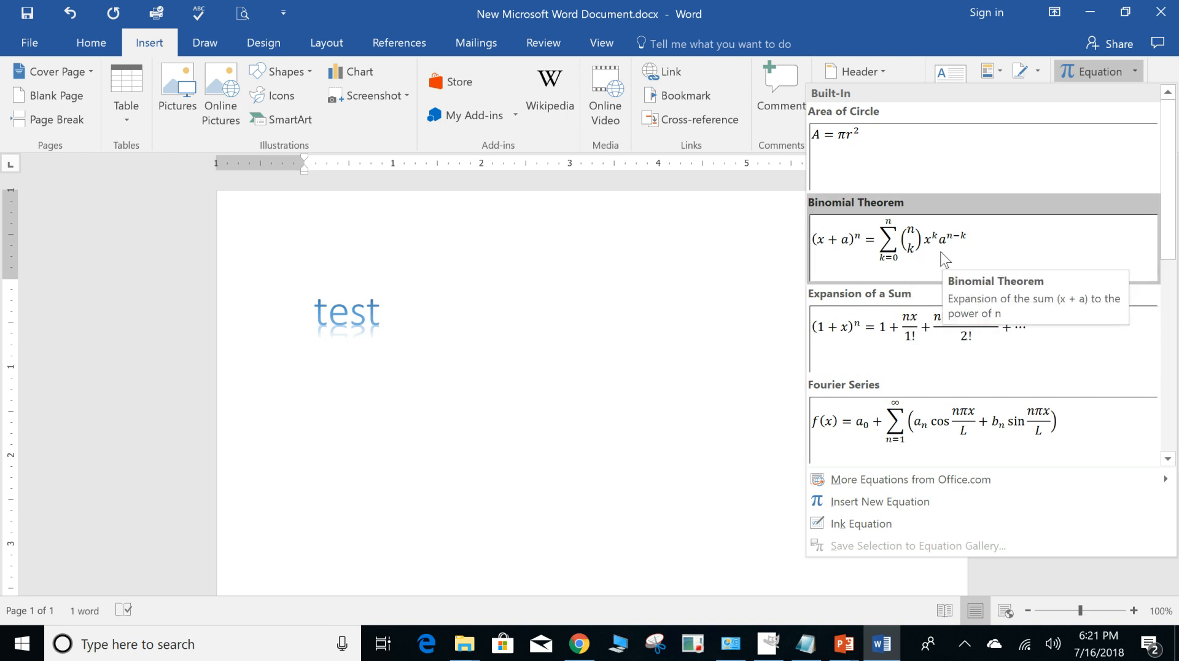
{"action": "key", "text": "Escape"}
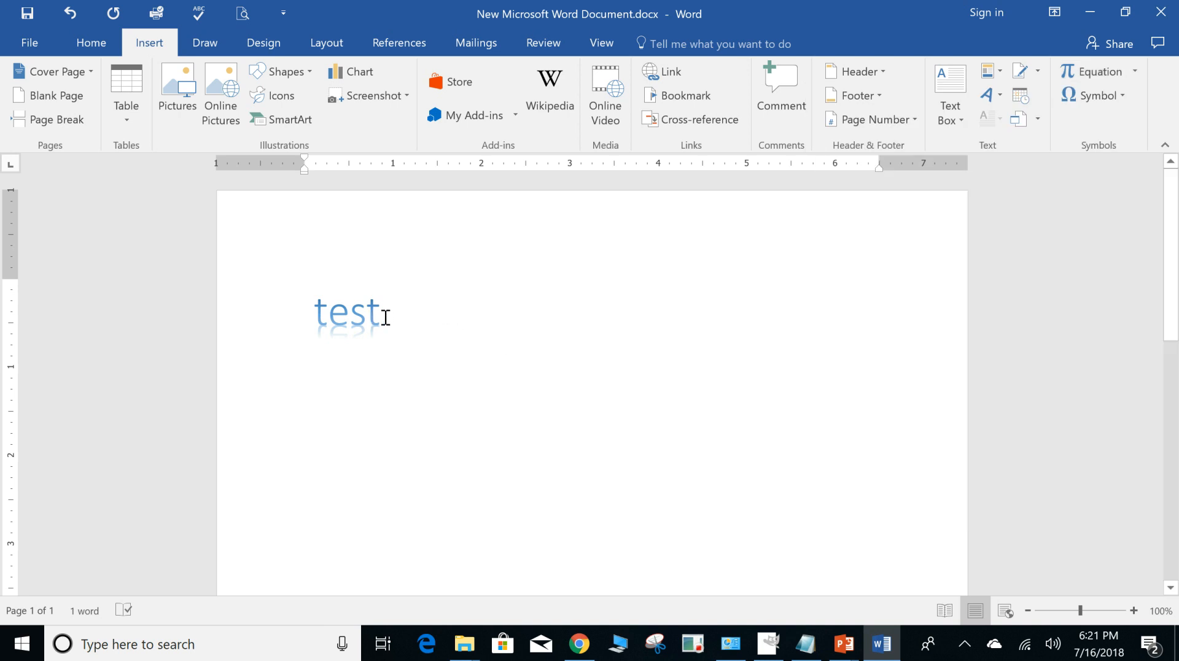
Delete the "test" WordArt text and return to the empty page.
{"action": "left_click_drag", "start_coordinate": [386, 318], "coordinate": [259, 310]}
{"action": "key", "text": "Delete"}
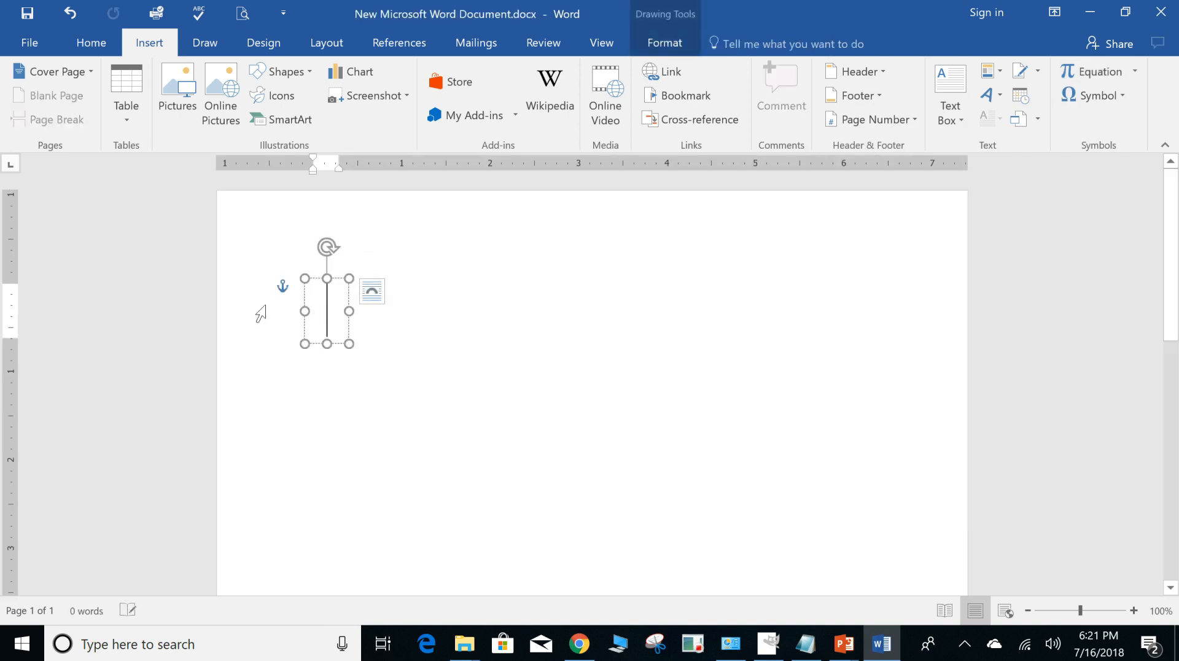
{"action": "left_click", "coordinate": [500, 332]}
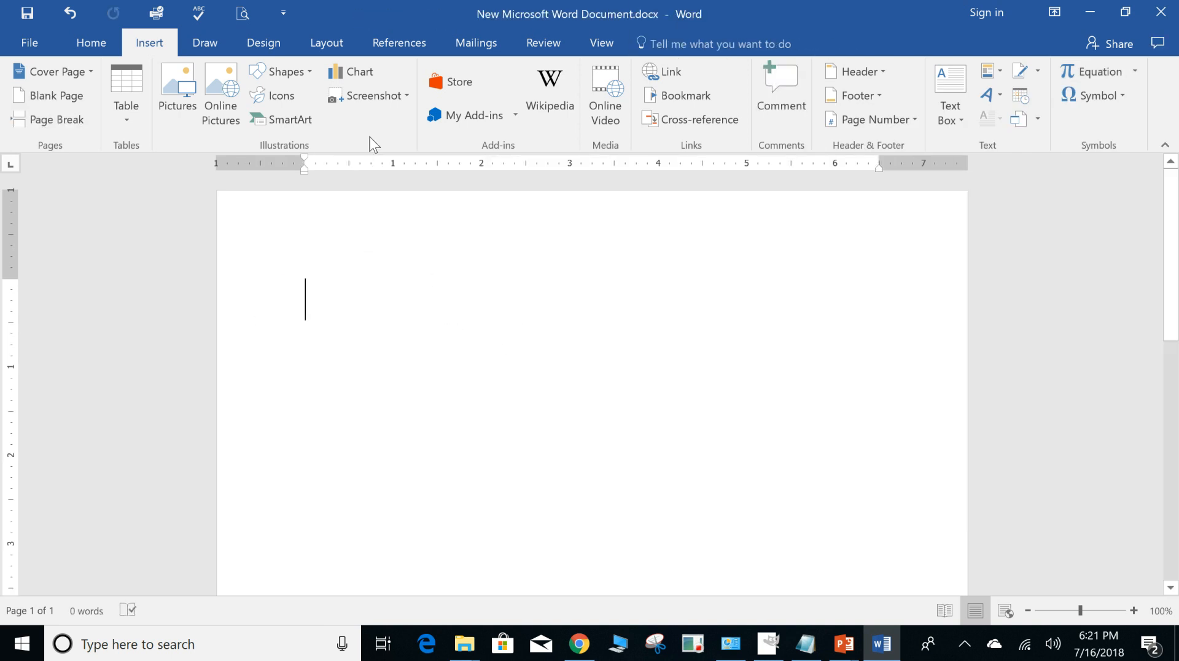
Draw a freehand curve across the page with the thin gray pen, and erase it.
{"action": "left_click", "coordinate": [204, 39]}
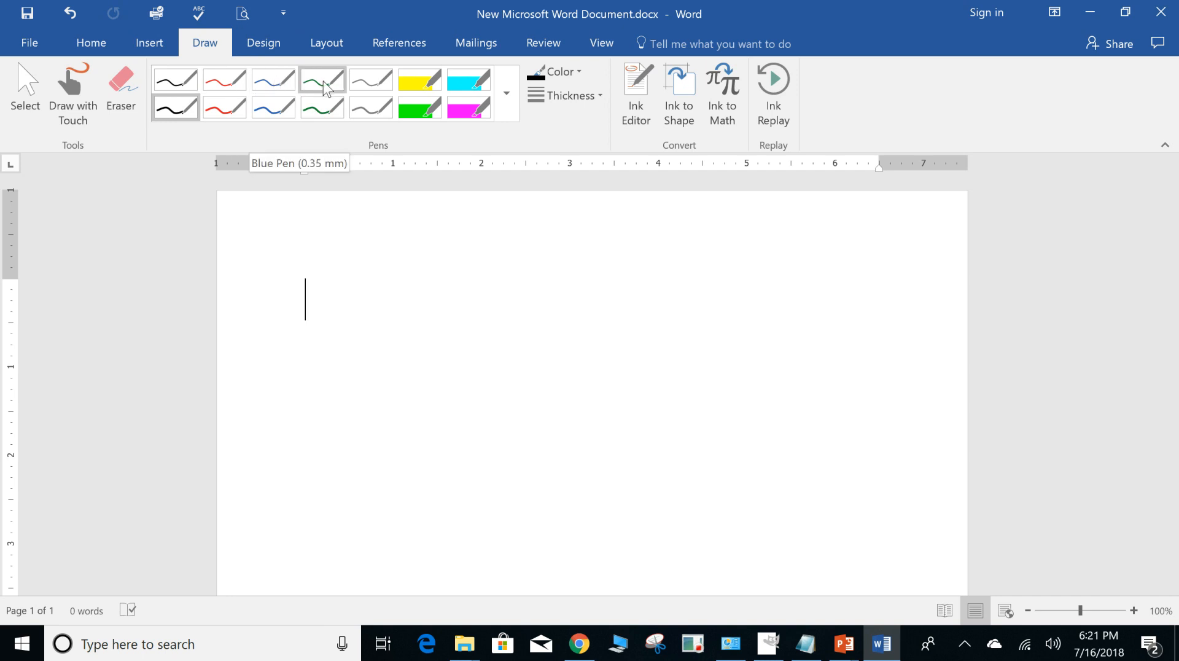
{"action": "left_click", "coordinate": [371, 89]}
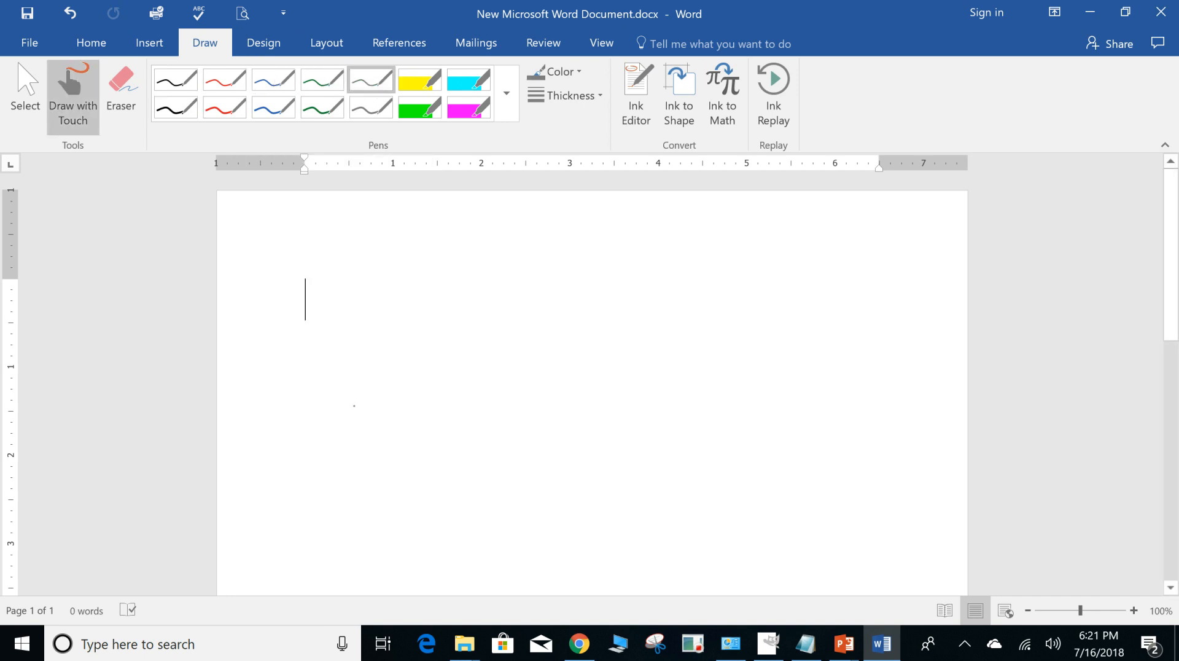
{"action": "mouse_move", "coordinate": [410, 470]}
{"action": "left_mouse_down"}
{"action": "mouse_move", "coordinate": [519, 561]}
{"action": "mouse_move", "coordinate": [659, 401]}
{"action": "mouse_move", "coordinate": [495, 306]}
{"action": "mouse_move", "coordinate": [360, 252]}
{"action": "mouse_move", "coordinate": [545, 411]}
{"action": "mouse_move", "coordinate": [719, 485]}
{"action": "mouse_move", "coordinate": [733, 478]}
{"action": "left_mouse_up"}
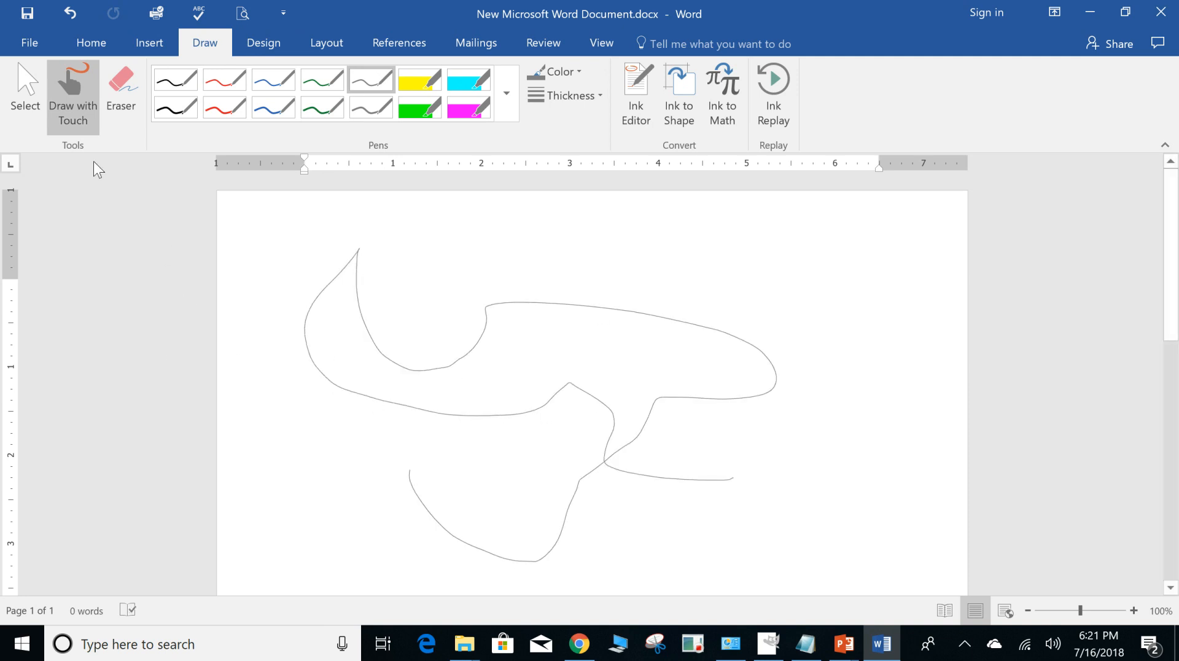
{"action": "left_click", "coordinate": [121, 92]}
{"action": "left_click_drag", "start_coordinate": [311, 249], "coordinate": [437, 319]}
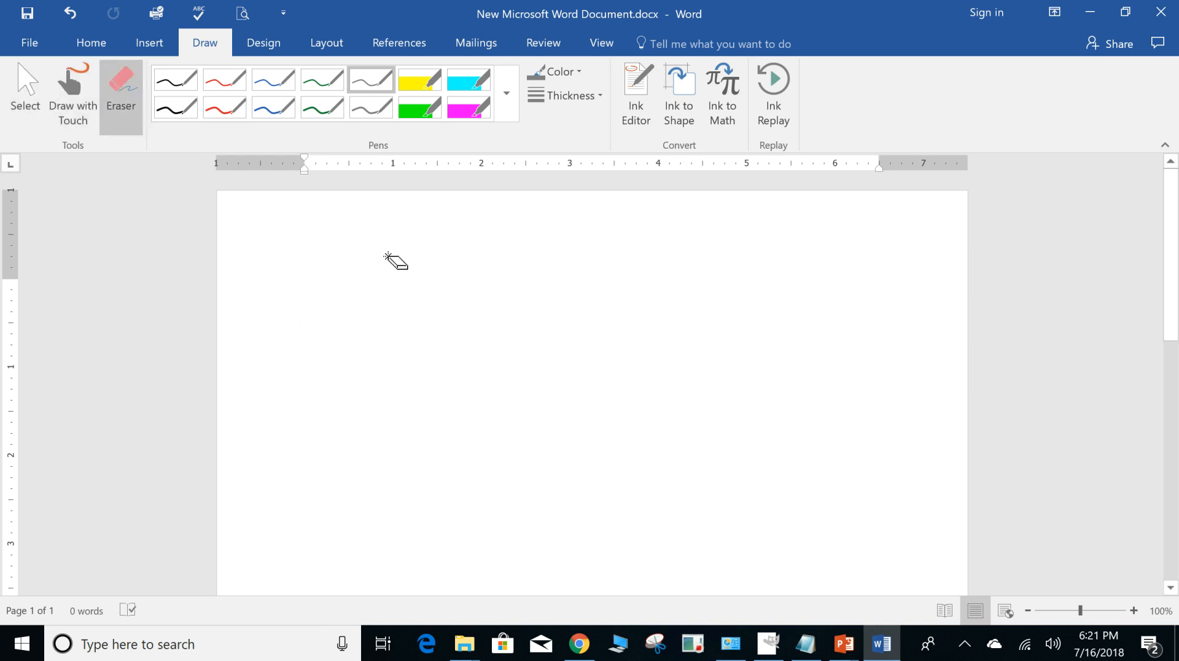
Try a gold ink color, and draw a long freehand curve with the green highlighter.
{"action": "left_click", "coordinate": [581, 72]}
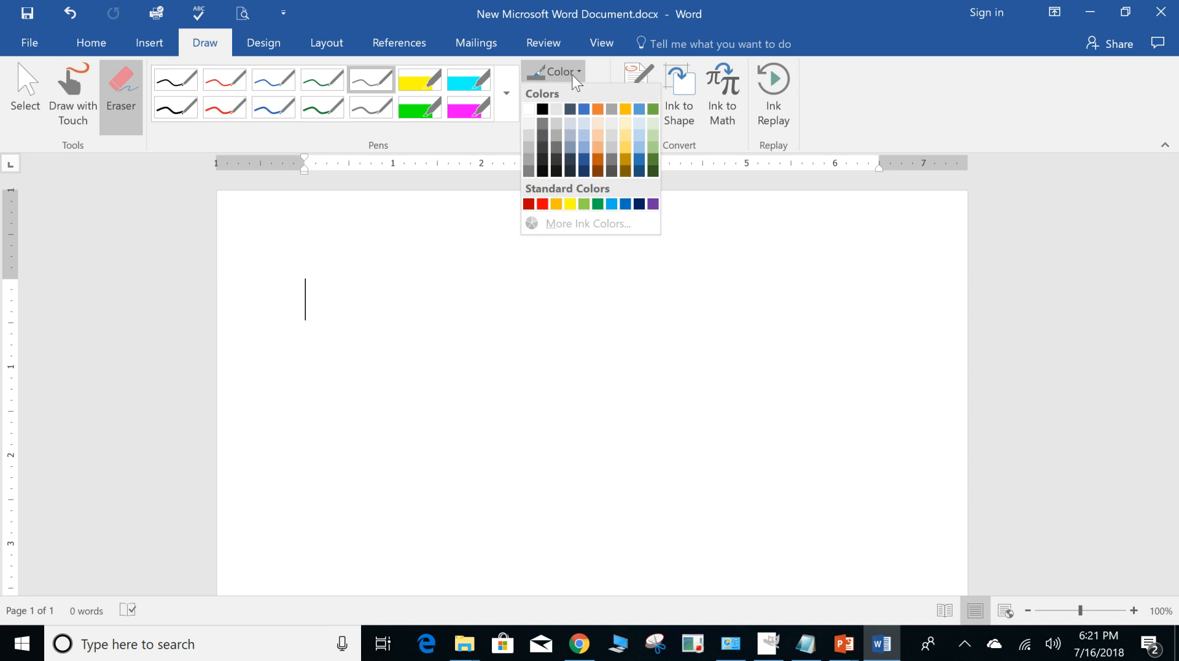
{"action": "left_click", "coordinate": [626, 150]}
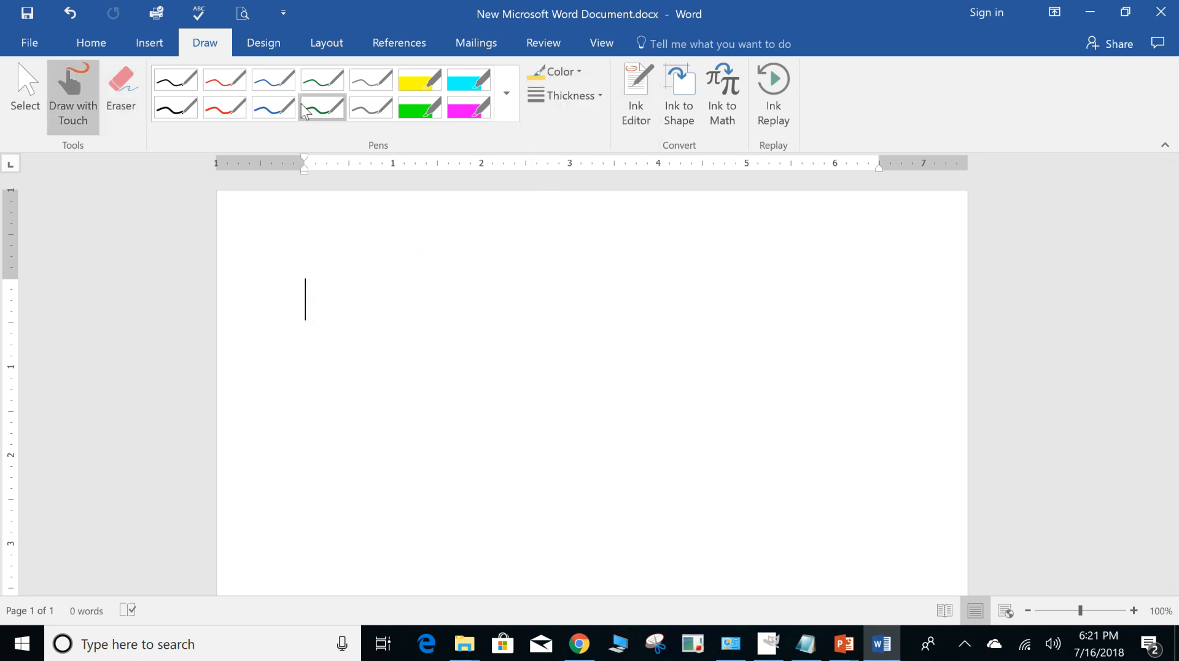
{"action": "left_click", "coordinate": [420, 108]}
{"action": "mouse_move", "coordinate": [384, 232]}
{"action": "left_mouse_down"}
{"action": "mouse_move", "coordinate": [629, 395]}
{"action": "mouse_move", "coordinate": [580, 602]}
{"action": "mouse_move", "coordinate": [732, 374]}
{"action": "mouse_move", "coordinate": [454, 284]}
{"action": "mouse_move", "coordinate": [483, 277]}
{"action": "left_mouse_up"}
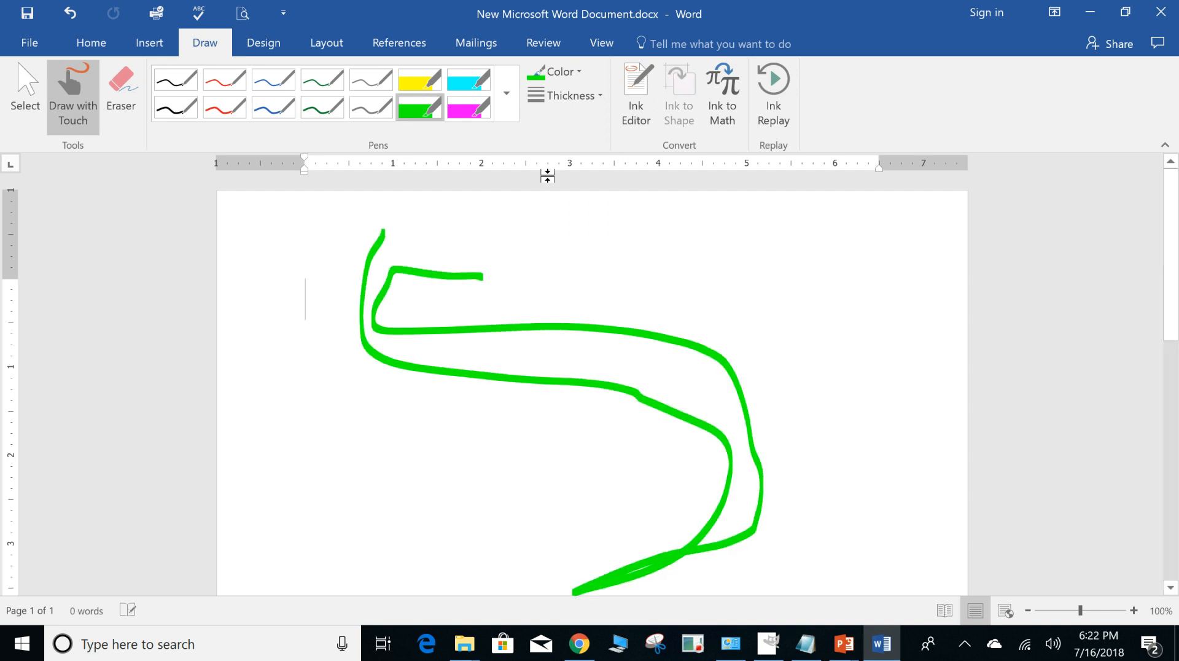
Draw a green zigzag stroke with the ink thickness set to 6 pt, and erase all the ink from the page.
{"action": "left_click", "coordinate": [565, 95]}
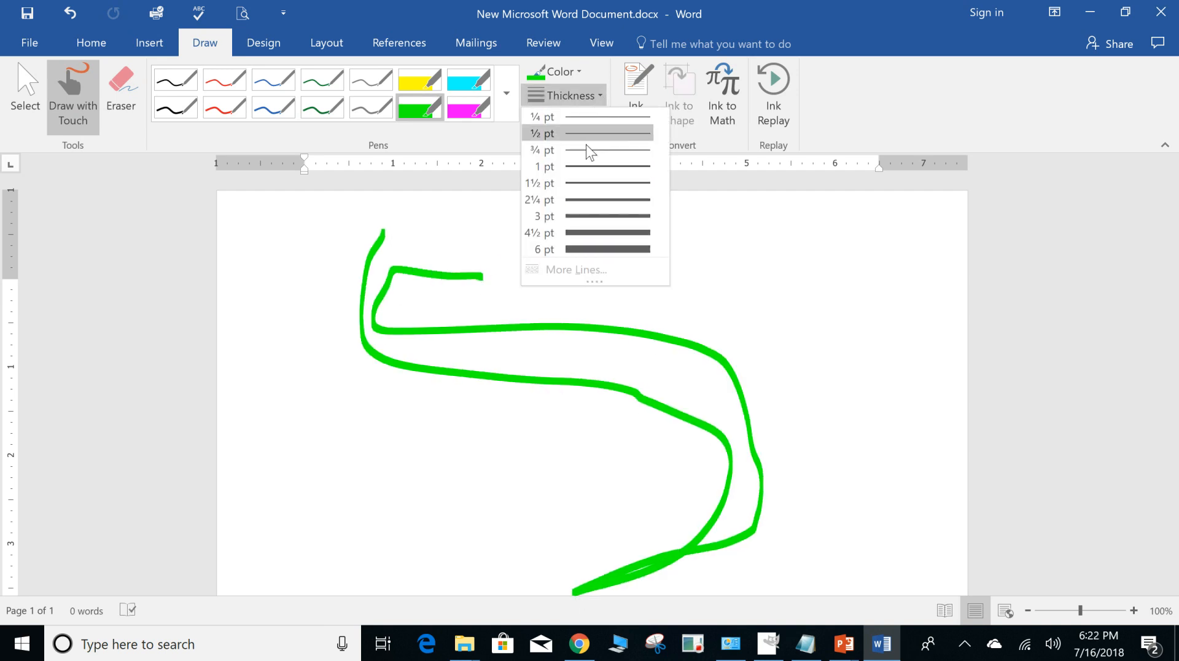
{"action": "left_click", "coordinate": [590, 249]}
{"action": "mouse_move", "coordinate": [564, 260]}
{"action": "left_mouse_down"}
{"action": "mouse_move", "coordinate": [767, 304]}
{"action": "mouse_move", "coordinate": [424, 462]}
{"action": "mouse_move", "coordinate": [713, 445]}
{"action": "left_mouse_up"}
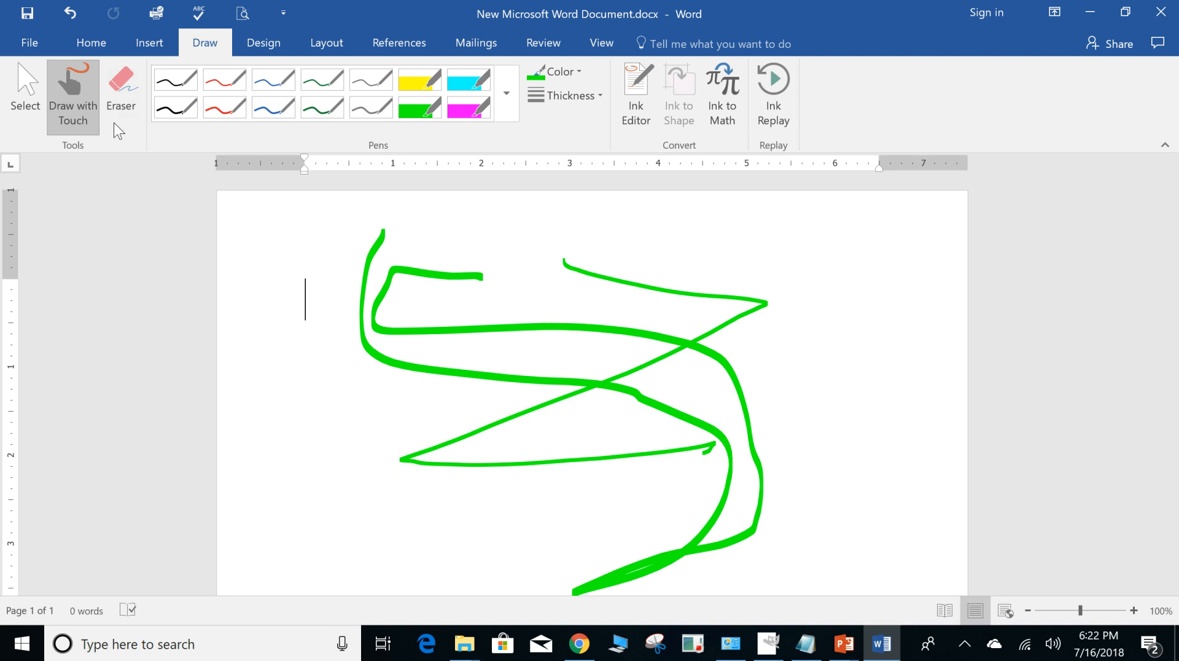
{"action": "left_click", "coordinate": [133, 105]}
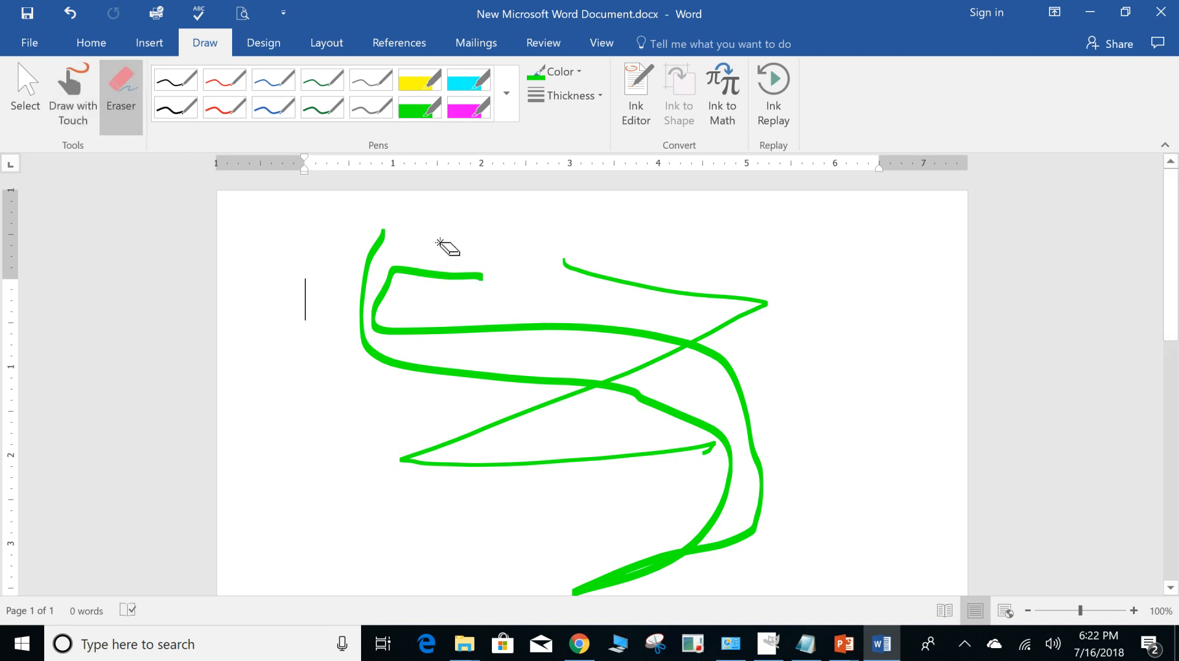
{"action": "left_click_drag", "start_coordinate": [448, 256], "coordinate": [561, 442]}
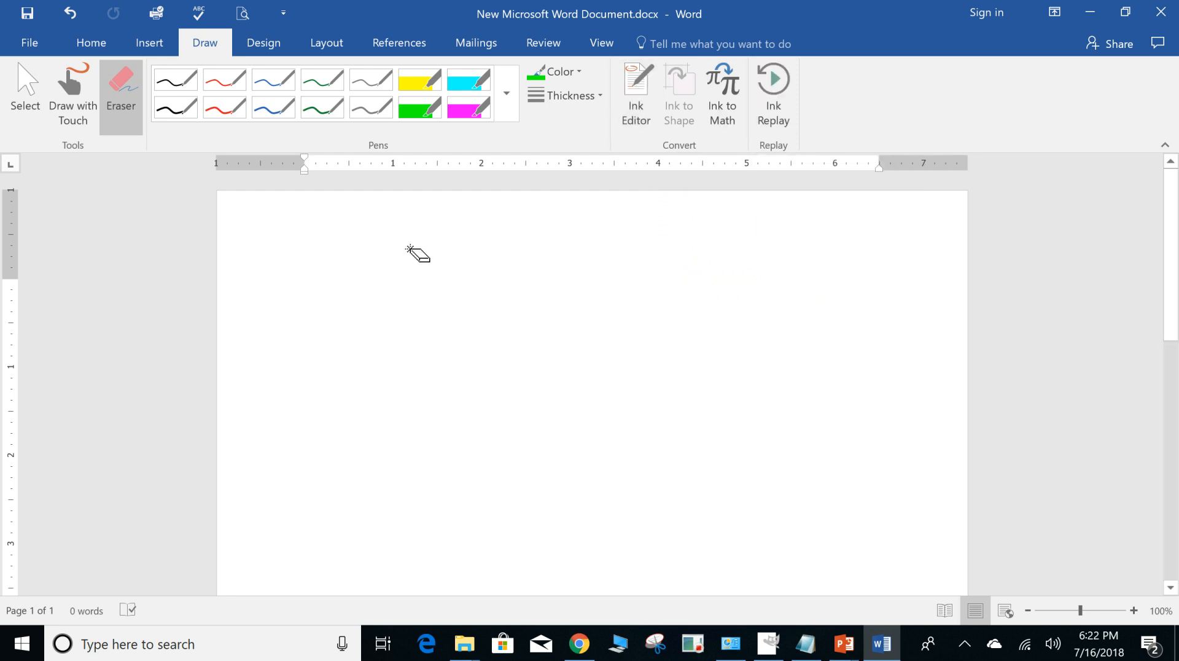
Apply the built-in style set with the uppercase title, and enter "ajsjajsja" as the title with "jajsjajsja" below it.
{"action": "left_click", "coordinate": [275, 44]}
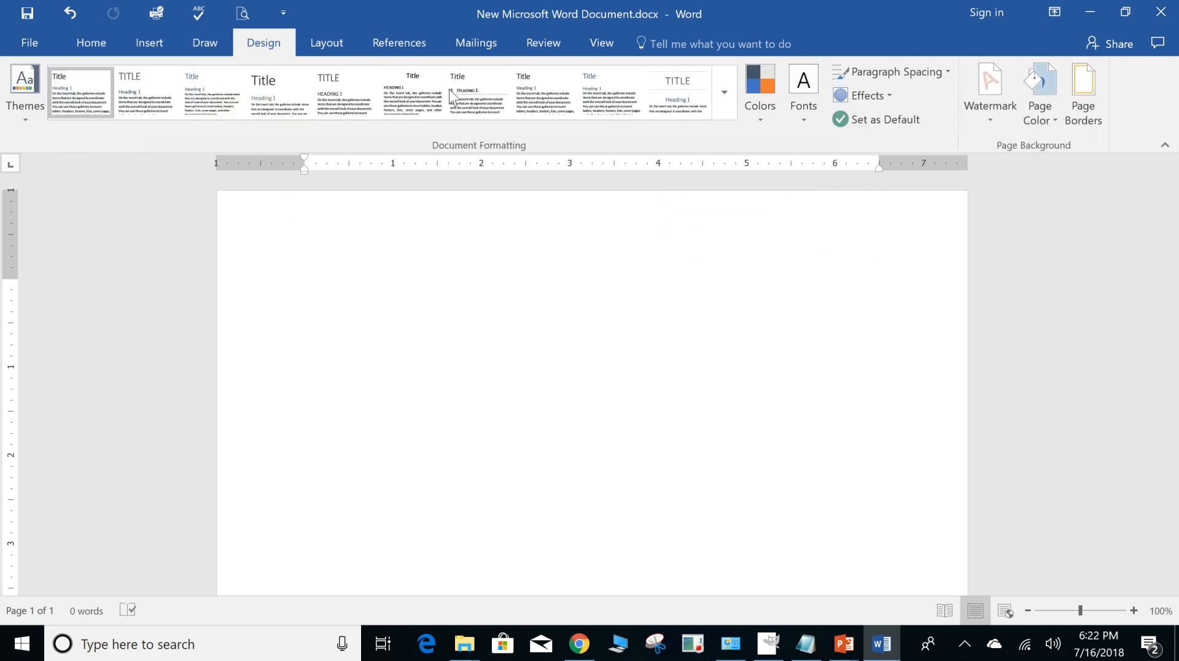
{"action": "left_click", "coordinate": [132, 102]}
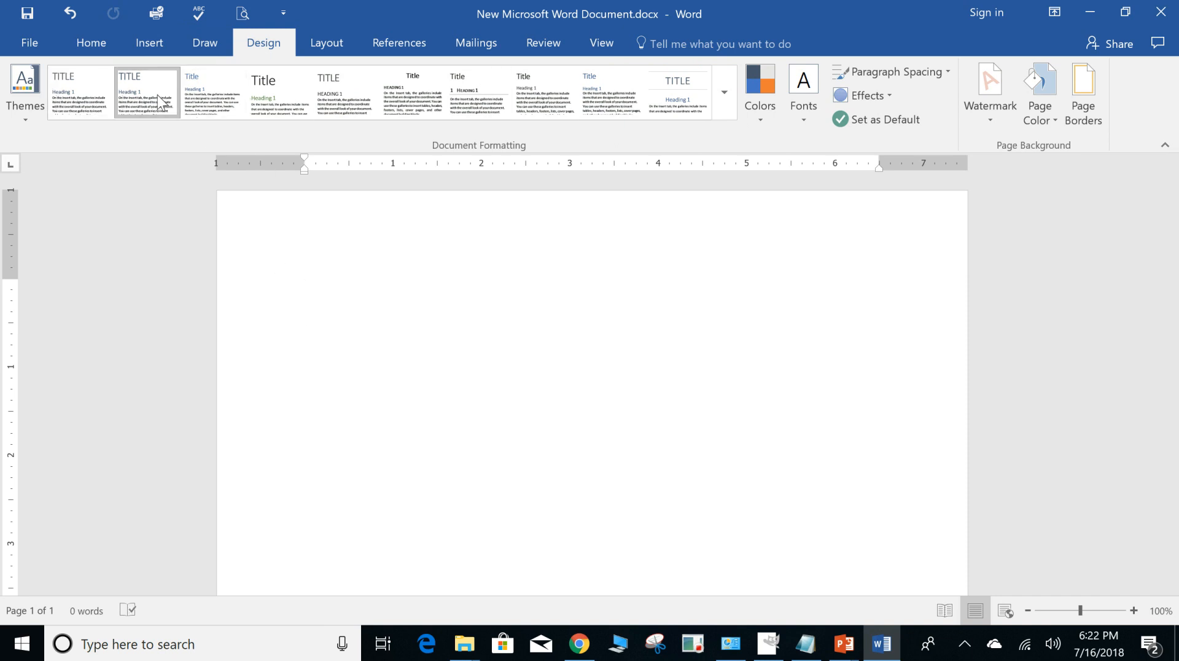
{"action": "type", "text": "AJSJAJSJA"}
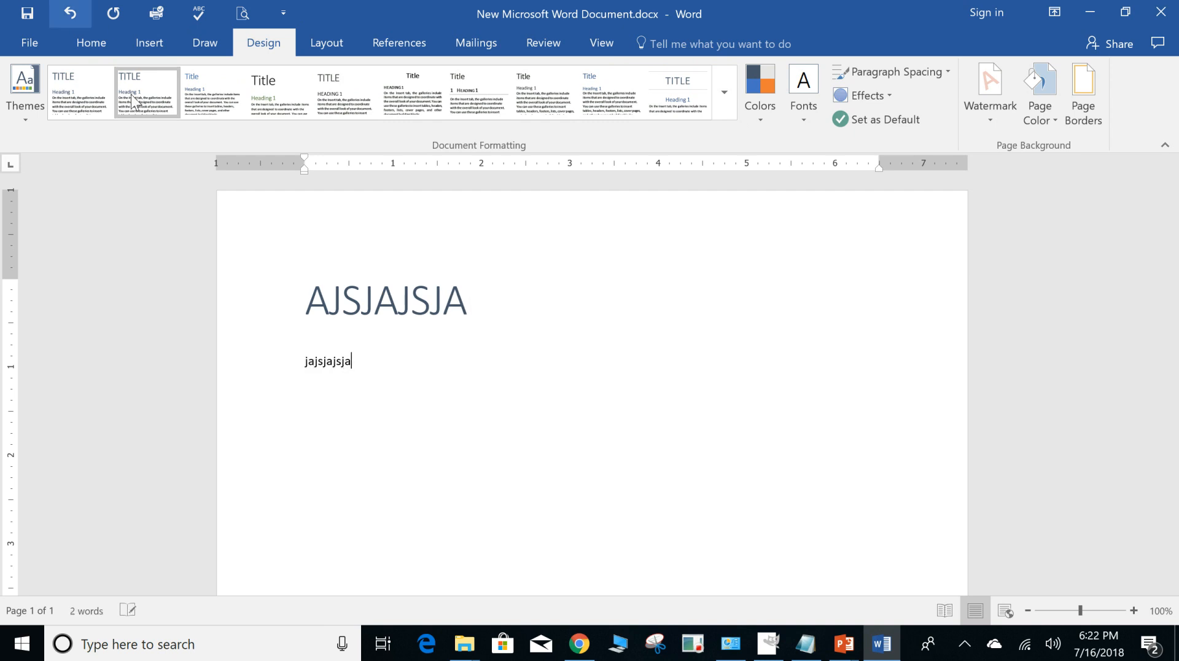
{"action": "left_click", "coordinate": [245, 113]}
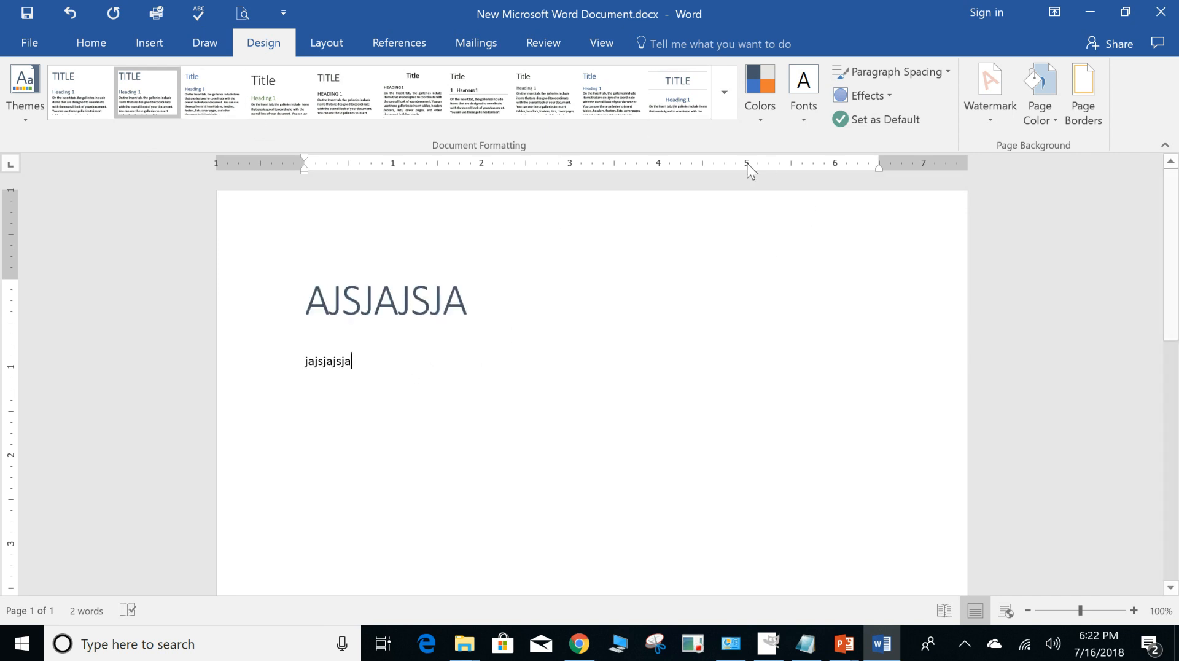
Reset the document to the default style set and apply the Red Orange theme colors.
{"action": "left_click", "coordinate": [718, 109]}
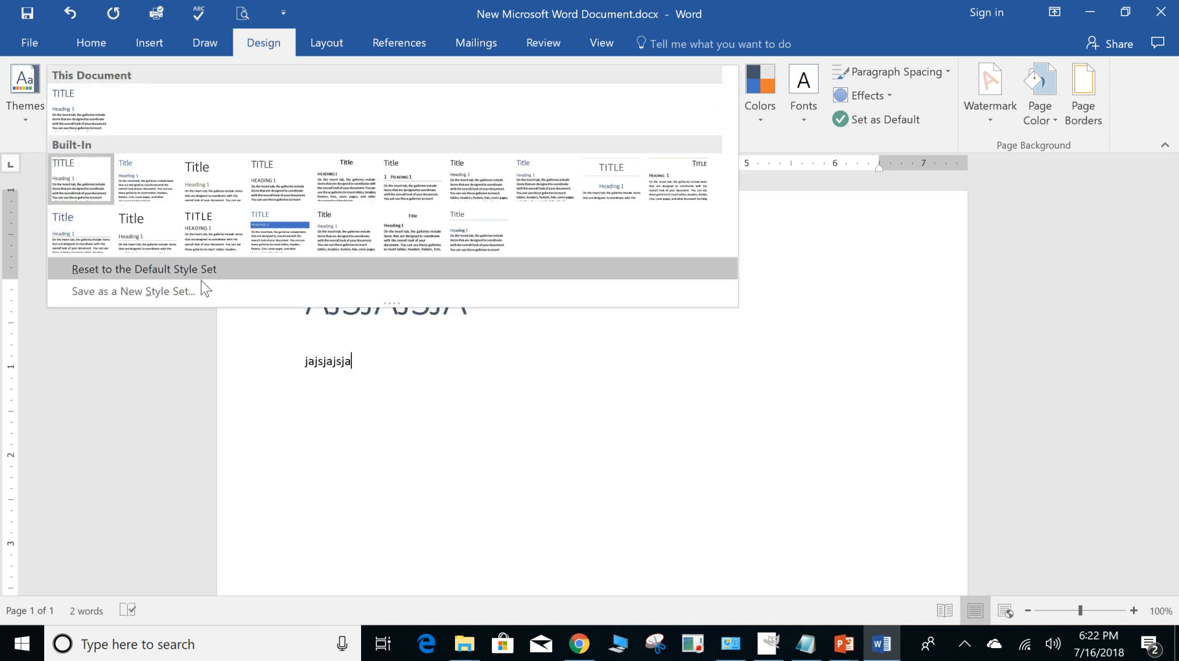
{"action": "left_click", "coordinate": [176, 275]}
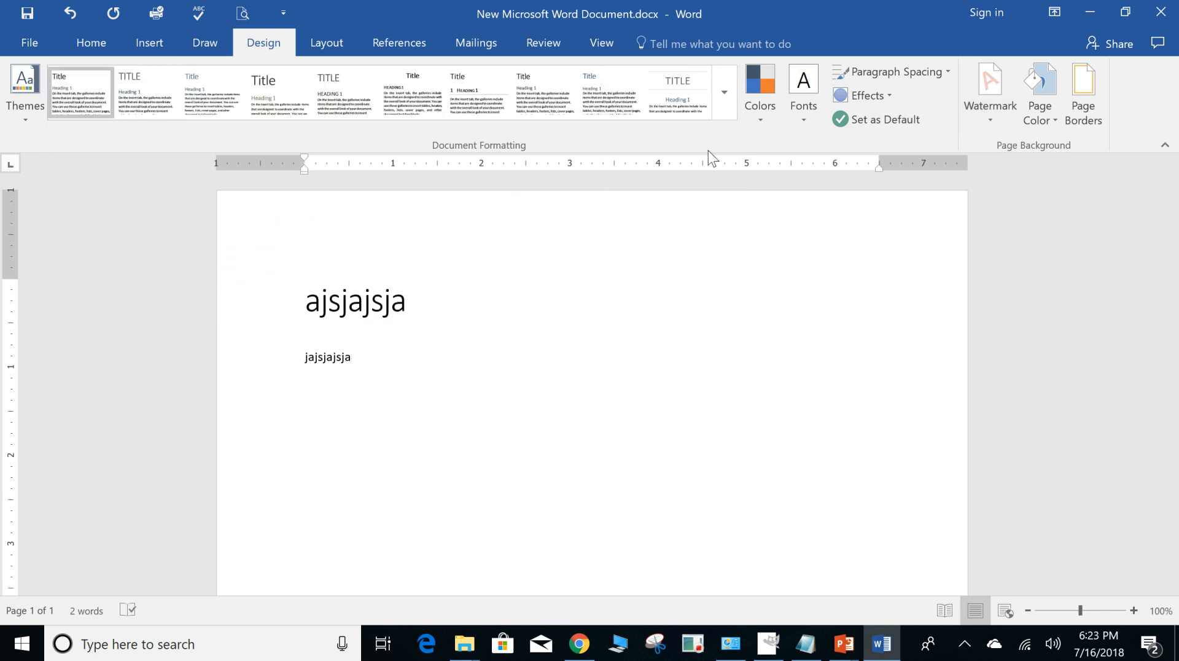
{"action": "left_click", "coordinate": [762, 117]}
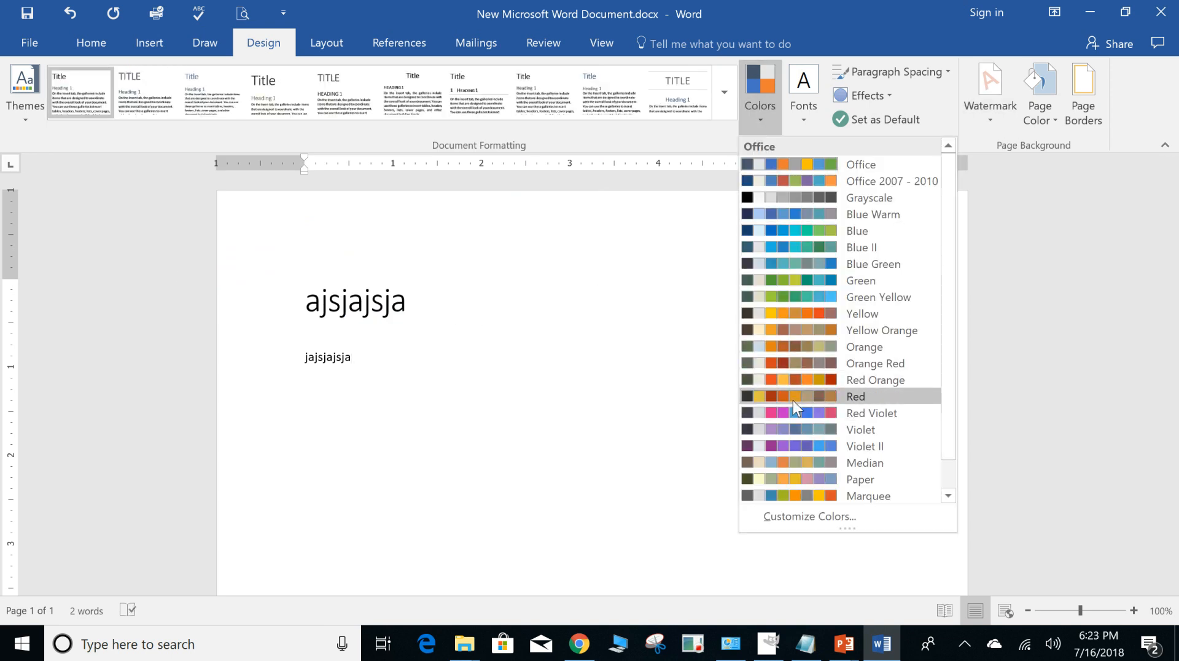
{"action": "left_click", "coordinate": [783, 380]}
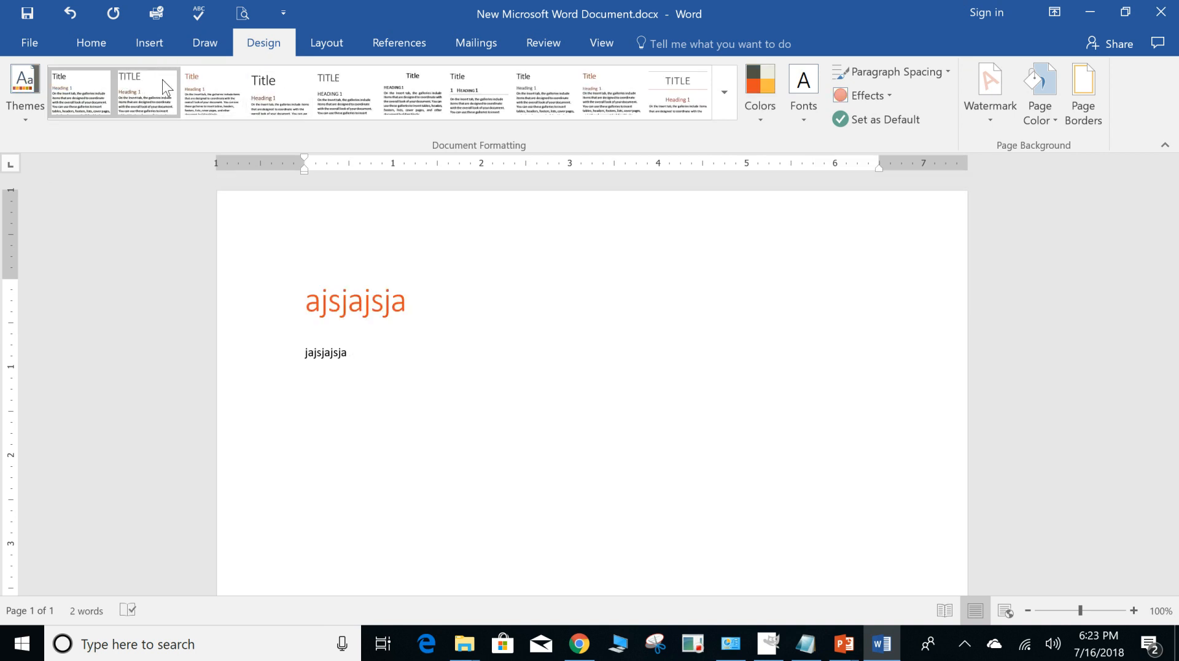
Apply the Centered style set, and look through the theme fonts and the settings for creating custom ones.
{"action": "left_click", "coordinate": [693, 94]}
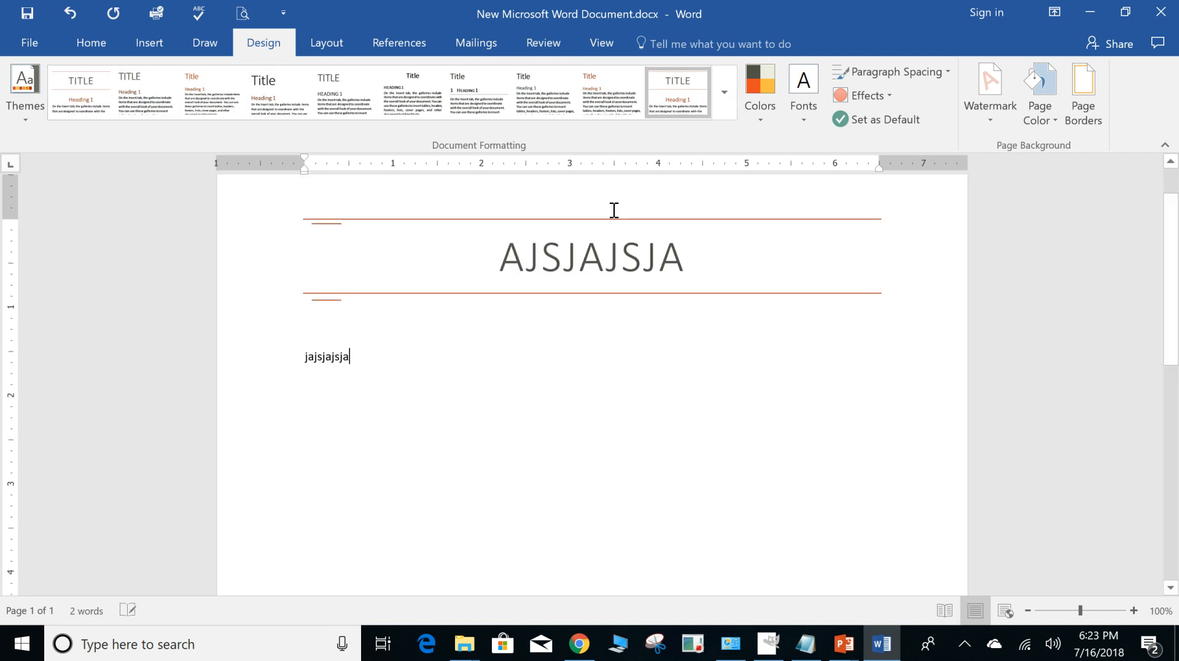
{"action": "left_click", "coordinate": [802, 106]}
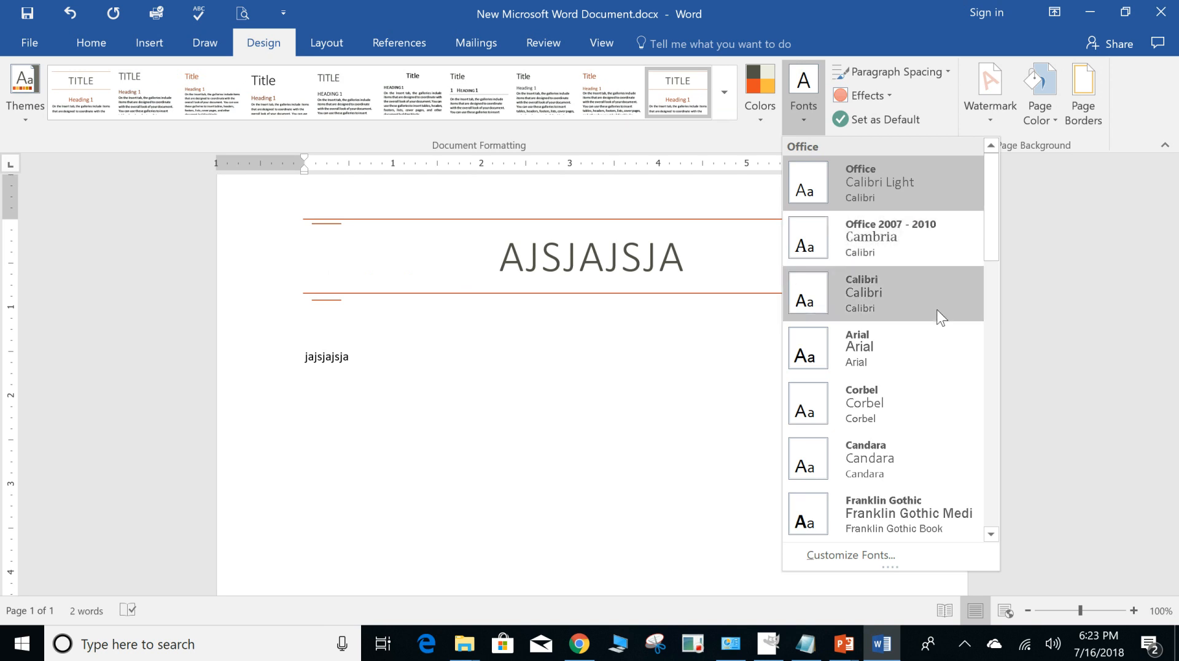
{"action": "mouse_move", "coordinate": [993, 220]}
{"action": "left_mouse_down"}
{"action": "mouse_move", "coordinate": [1001, 413]}
{"action": "mouse_move", "coordinate": [985, 489]}
{"action": "mouse_move", "coordinate": [979, 224]}
{"action": "left_mouse_up"}
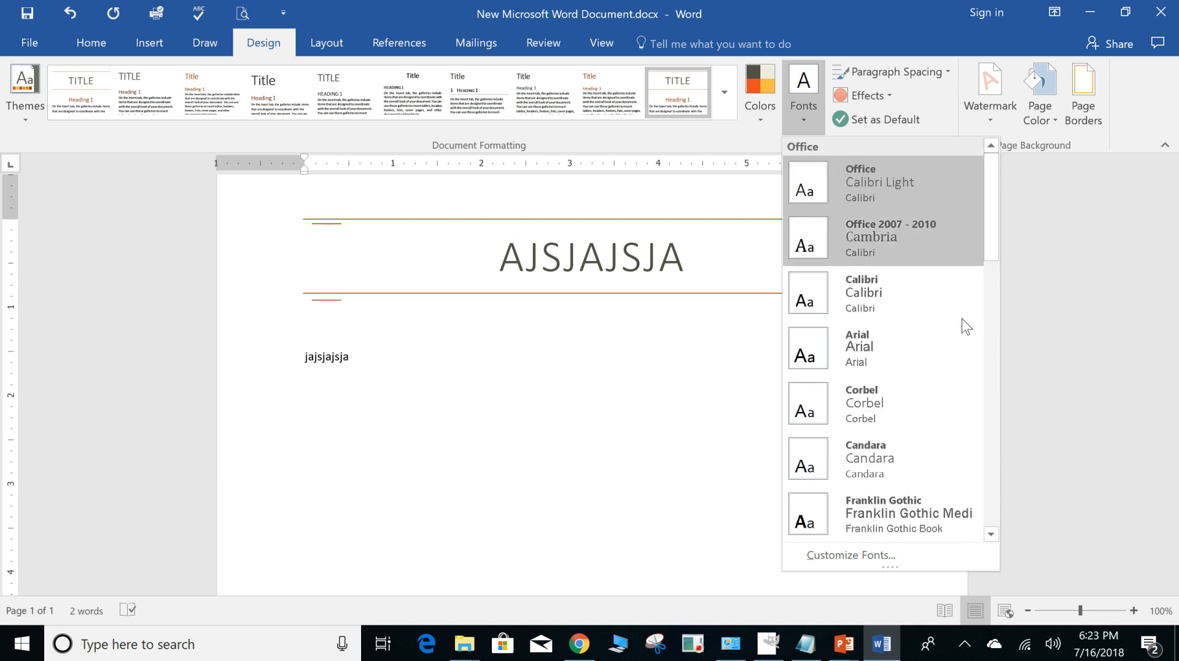
{"action": "left_click", "coordinate": [879, 555]}
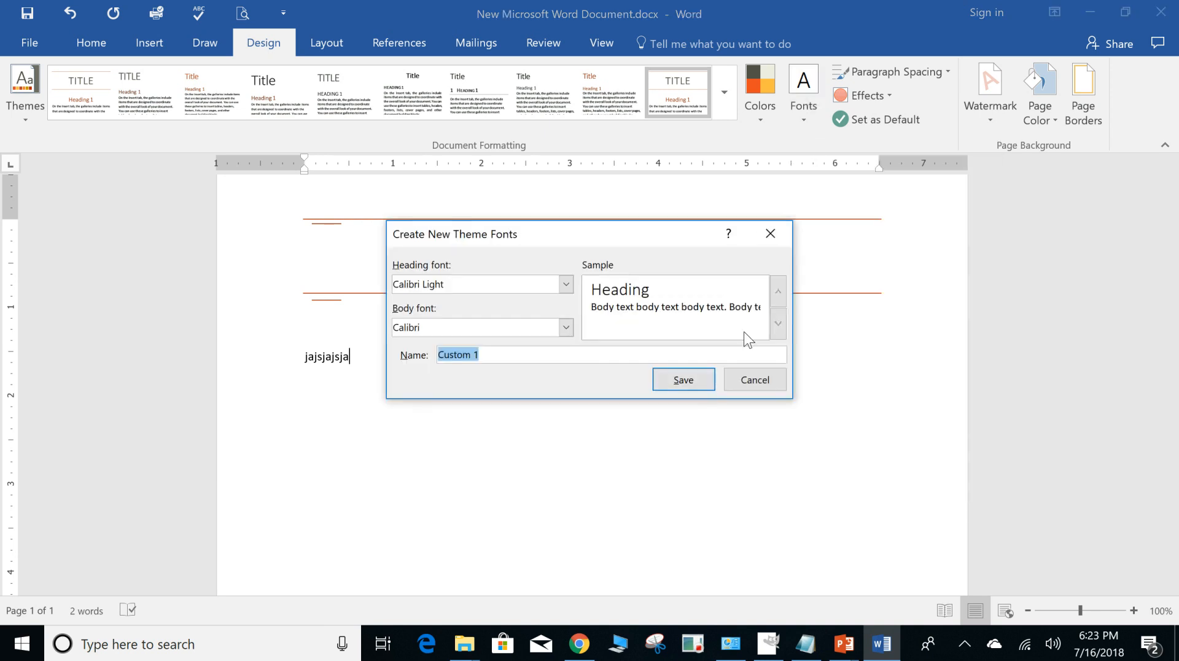
{"action": "left_click", "coordinate": [770, 377]}
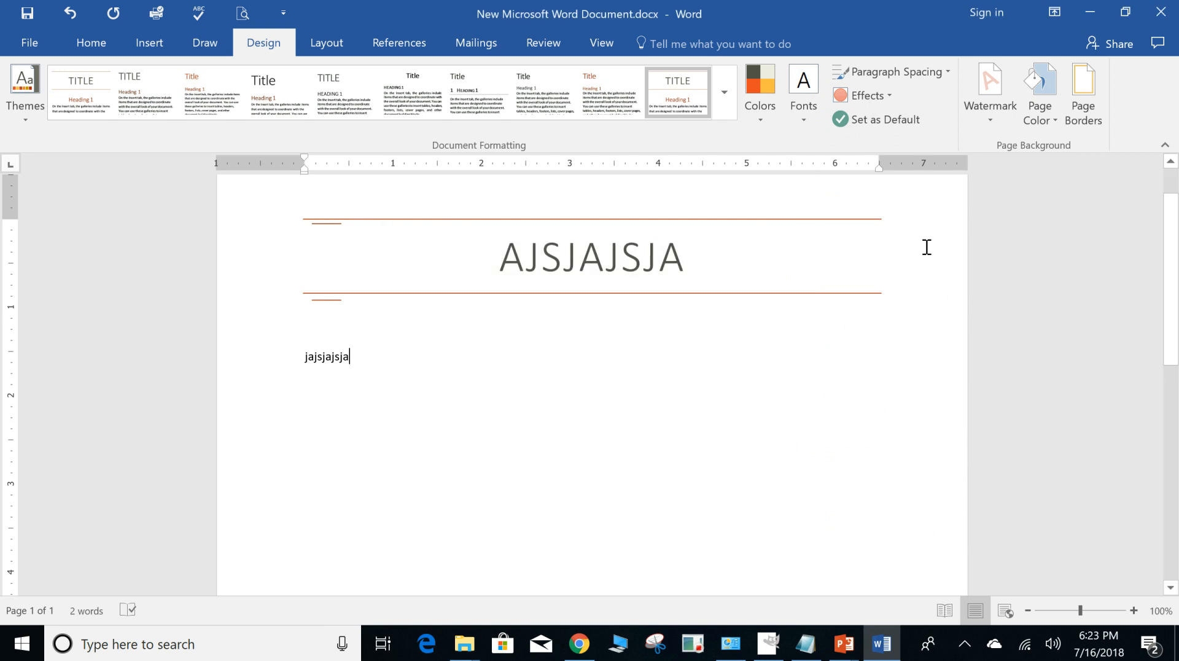
Set the document's paragraph spacing to Double and apply the Inset theme effects.
{"action": "left_click", "coordinate": [945, 72]}
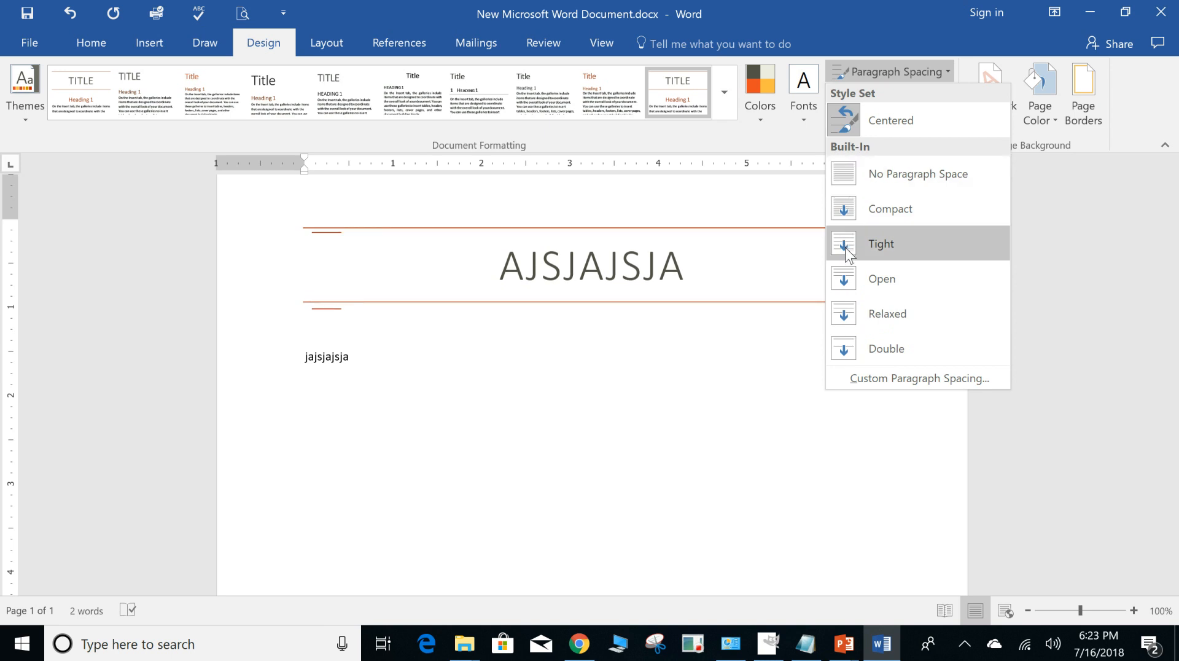
{"action": "left_click", "coordinate": [848, 348]}
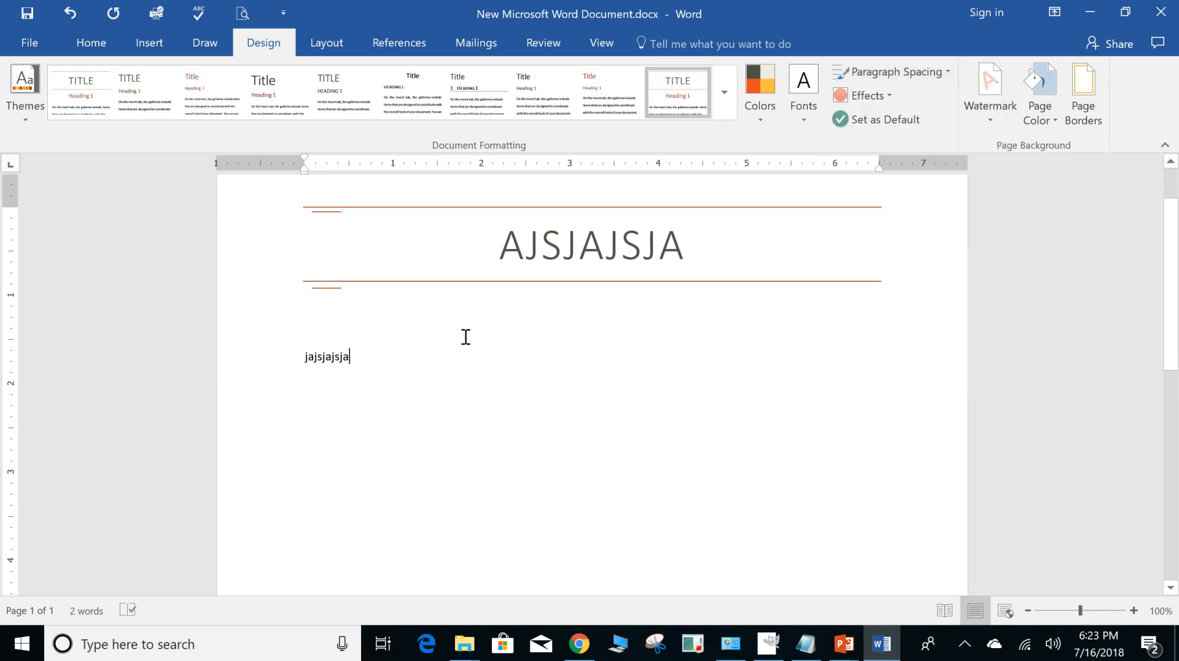
{"action": "left_click", "coordinate": [891, 94]}
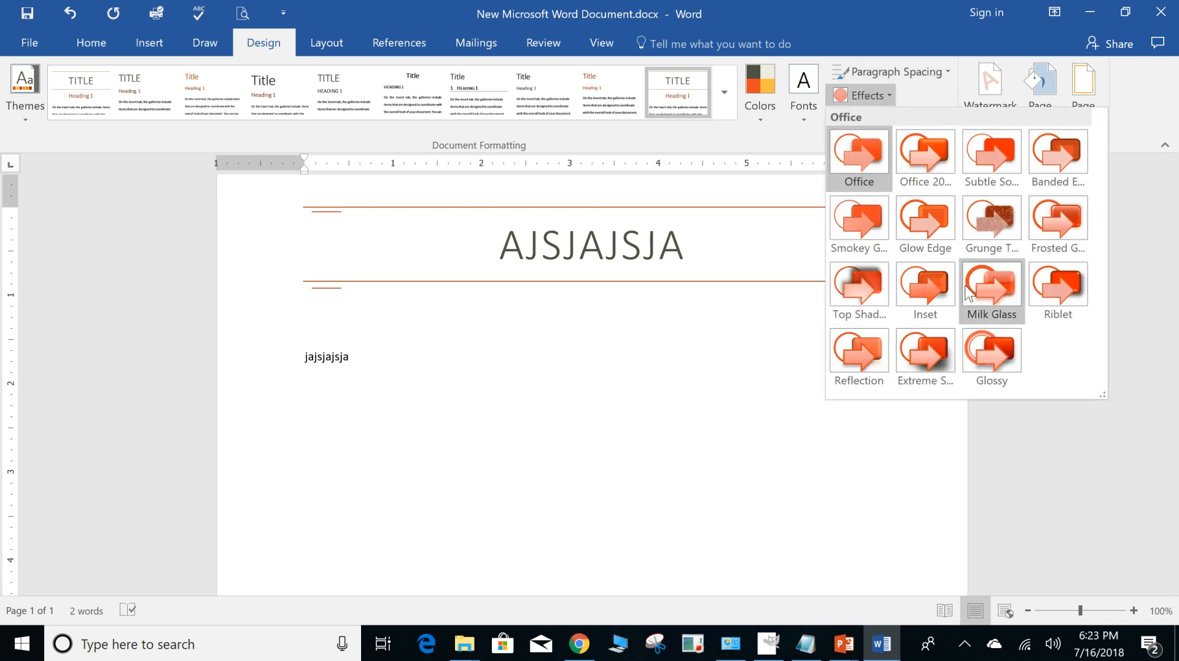
{"action": "left_click", "coordinate": [934, 282]}
Enter "hhhahsha" three lines below the existing body text.
{"action": "key", "text": "Return"}
{"action": "key", "text": "Return"}
{"action": "key", "text": "Return"}
{"action": "key", "text": "Return"}
{"action": "type", "text": "hhhahsha"}
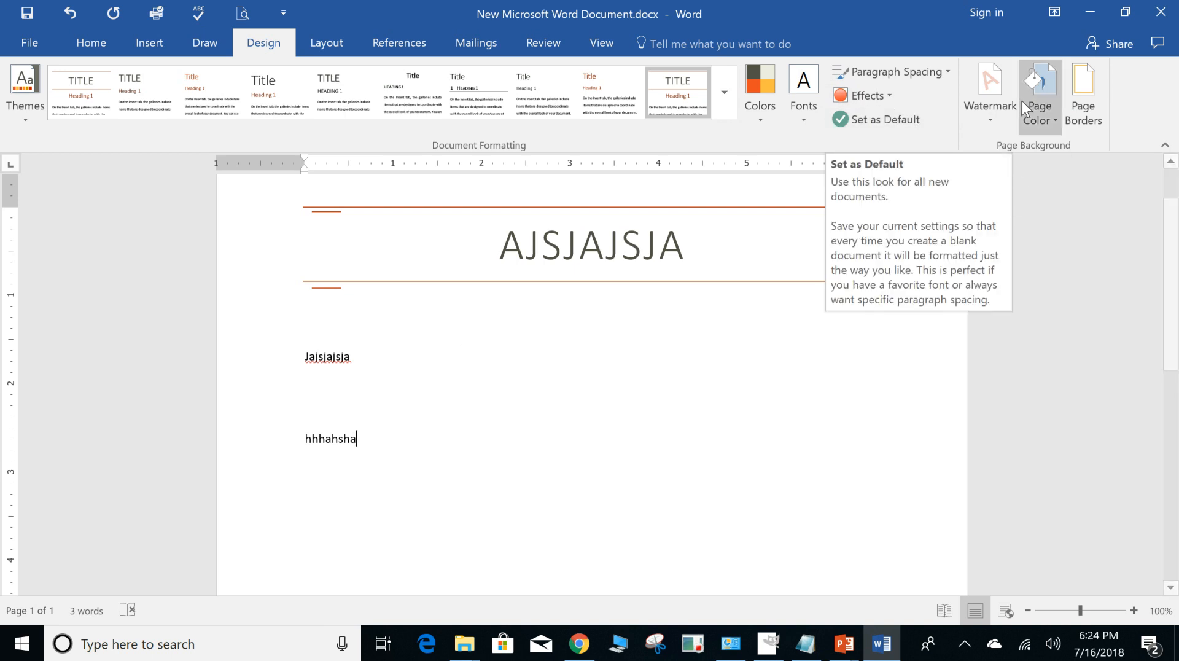
Add the diagonal CONFIDENTIAL 1 watermark and a box border around the page.
{"action": "left_click", "coordinate": [988, 108]}
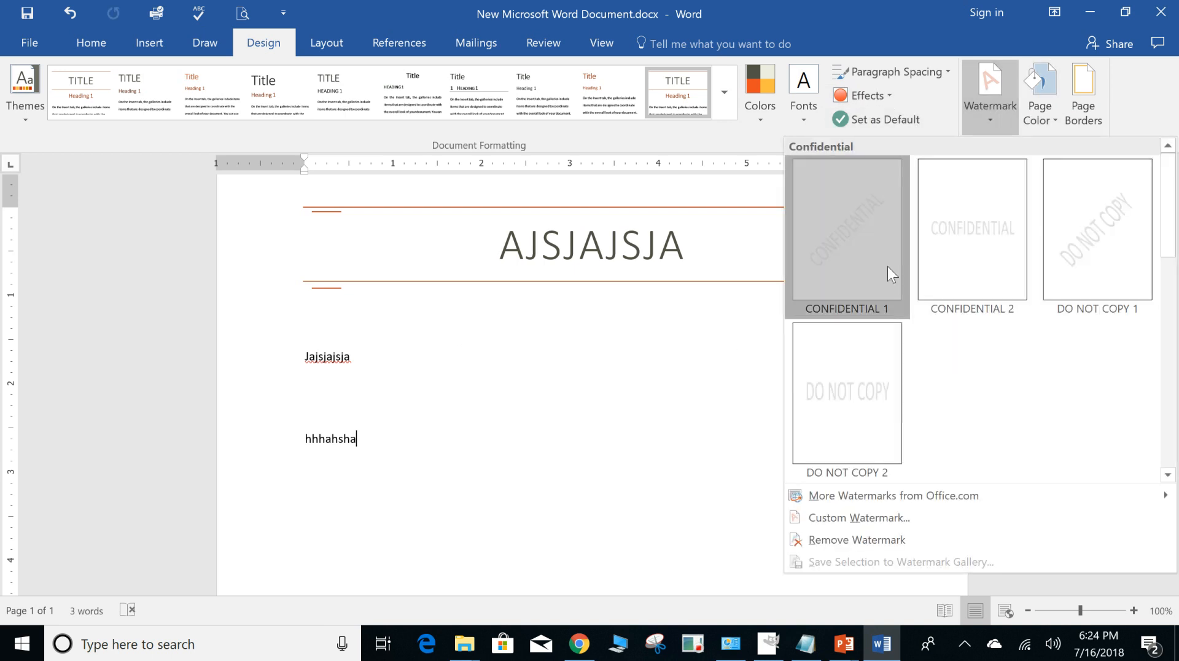
{"action": "left_click", "coordinate": [888, 271]}
{"action": "scroll", "coordinate": [798, 323], "scroll_direction": "down", "scroll_amount": 10}
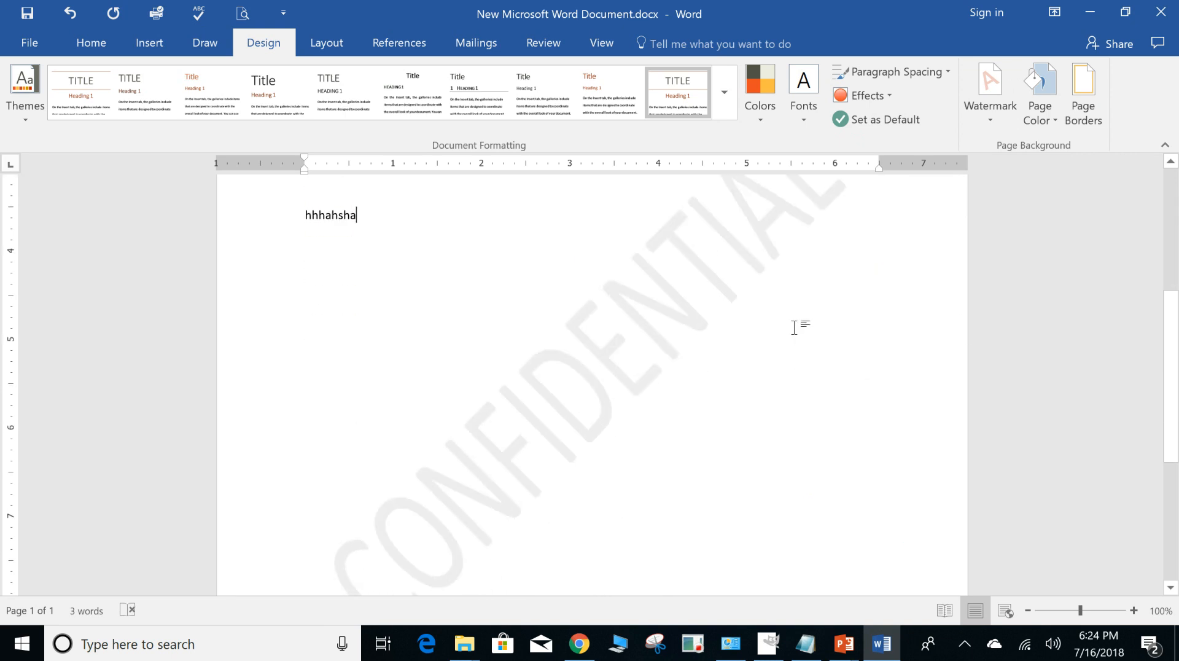
{"action": "scroll", "coordinate": [783, 327], "scroll_direction": "up", "scroll_amount": 10}
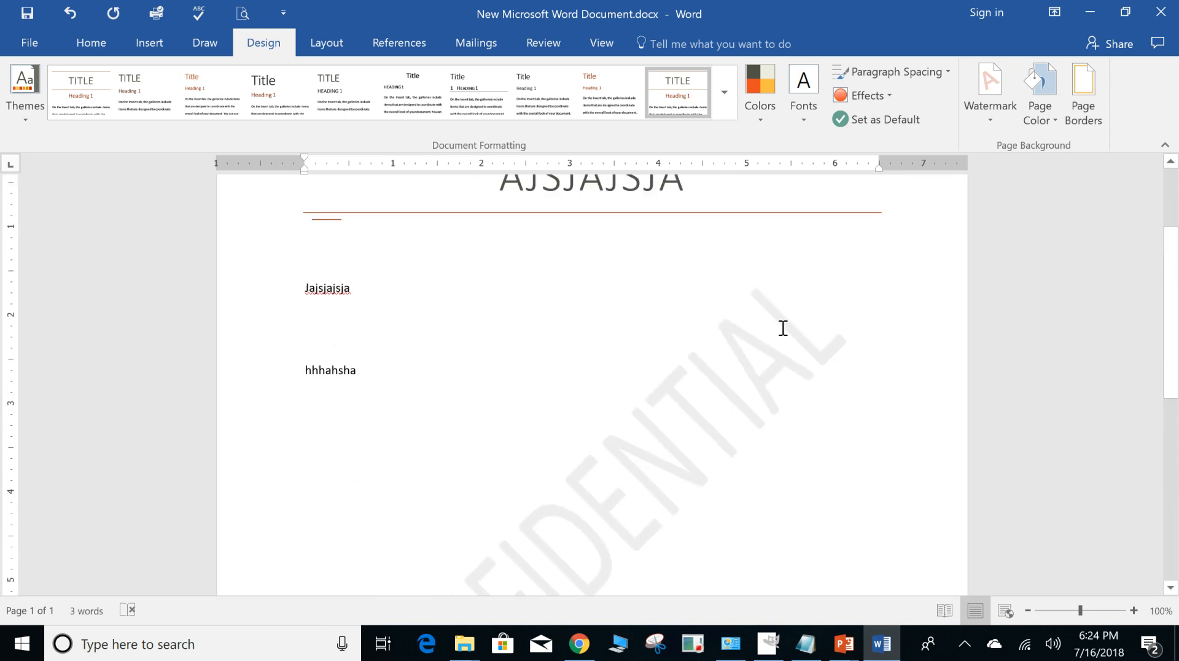
{"action": "scroll", "coordinate": [782, 327], "scroll_direction": "down", "scroll_amount": 4}
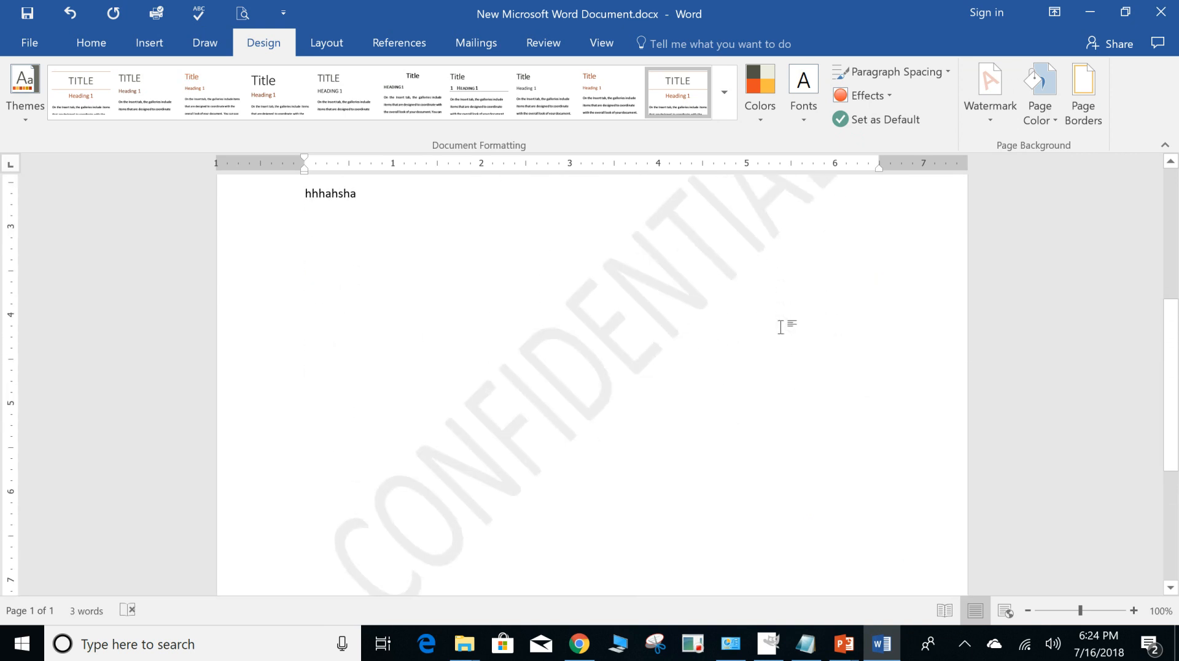
{"action": "scroll", "coordinate": [781, 327], "scroll_direction": "up", "scroll_amount": 5}
{"action": "left_click", "coordinate": [1048, 120]}
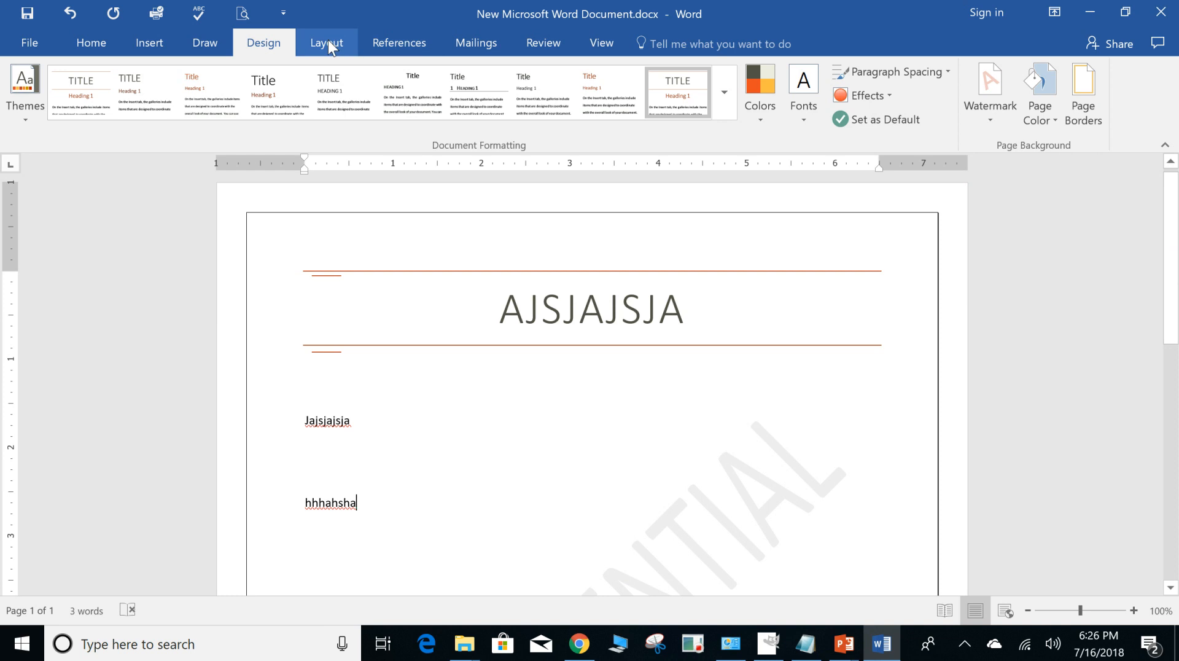
Change the page orientation to Landscape and check the whole page.
{"action": "left_click", "coordinate": [332, 45]}
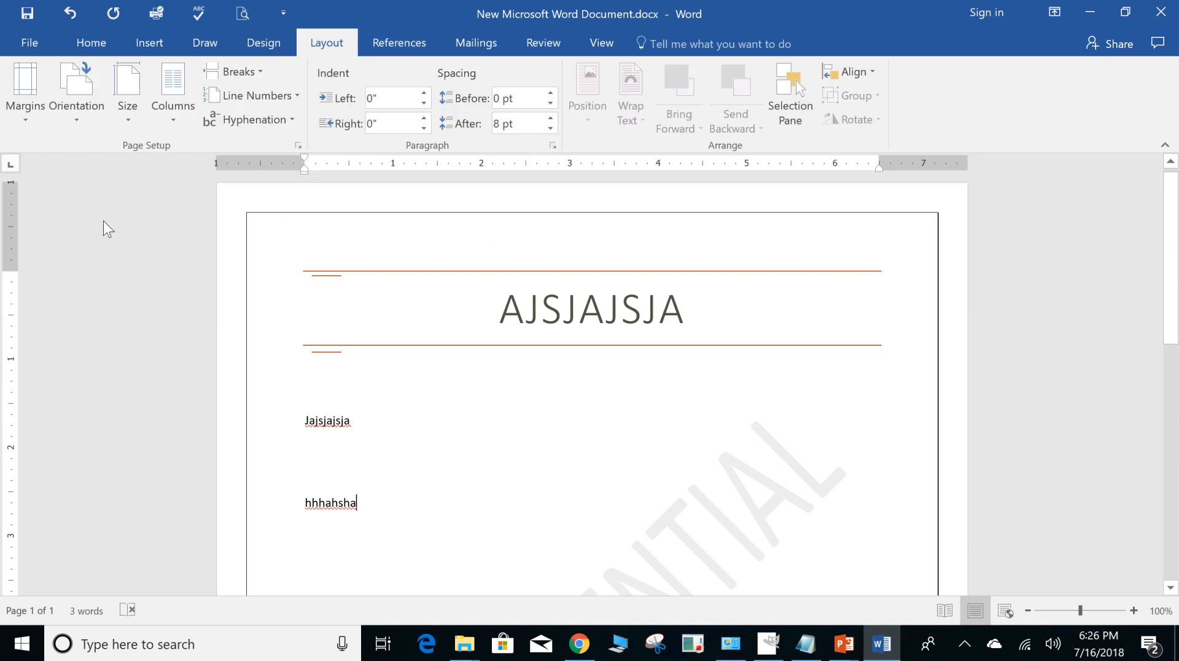
{"action": "left_click", "coordinate": [83, 119]}
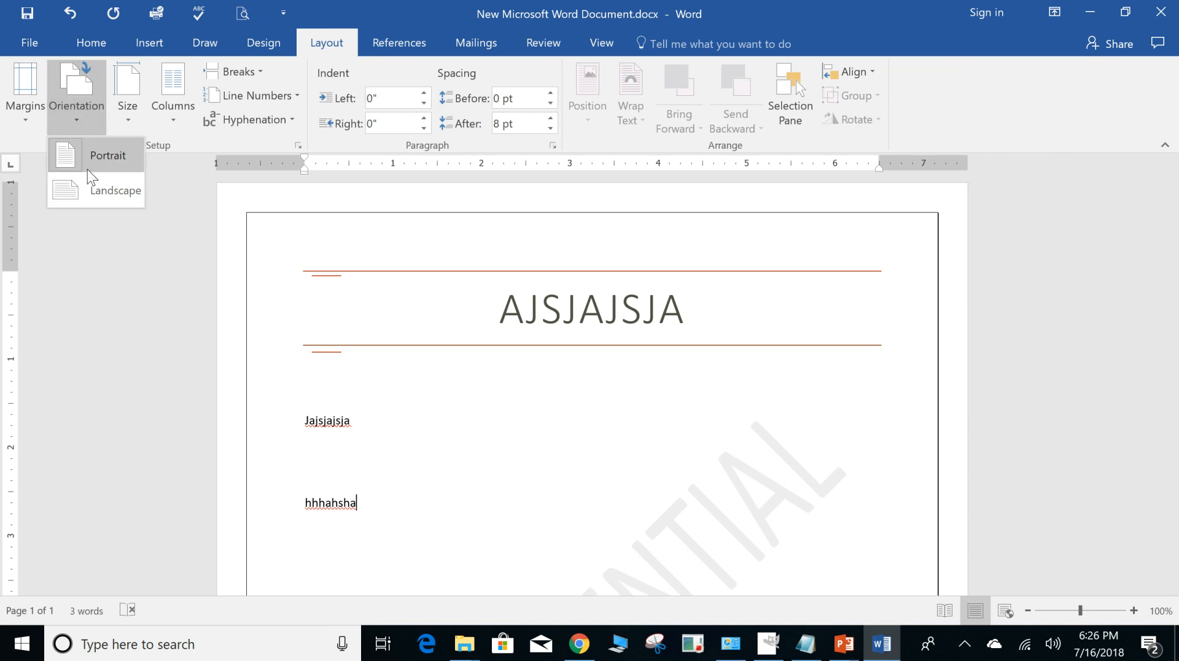
{"action": "left_click", "coordinate": [92, 191]}
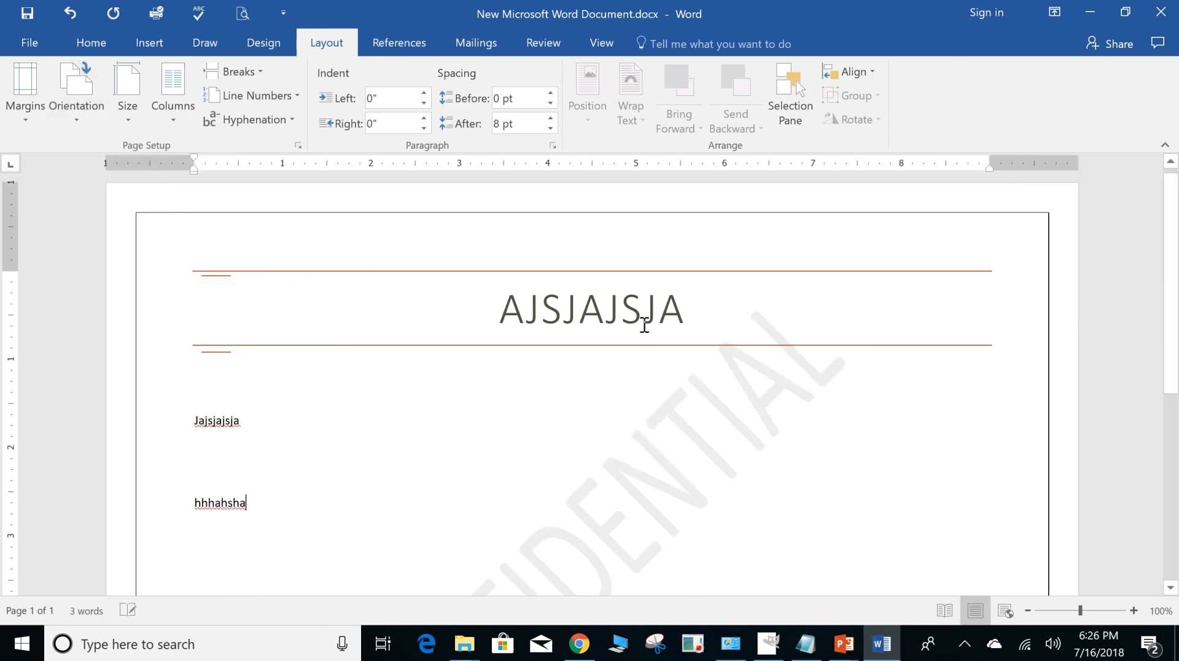
{"action": "scroll", "coordinate": [774, 317], "scroll_direction": "down", "scroll_amount": 5}
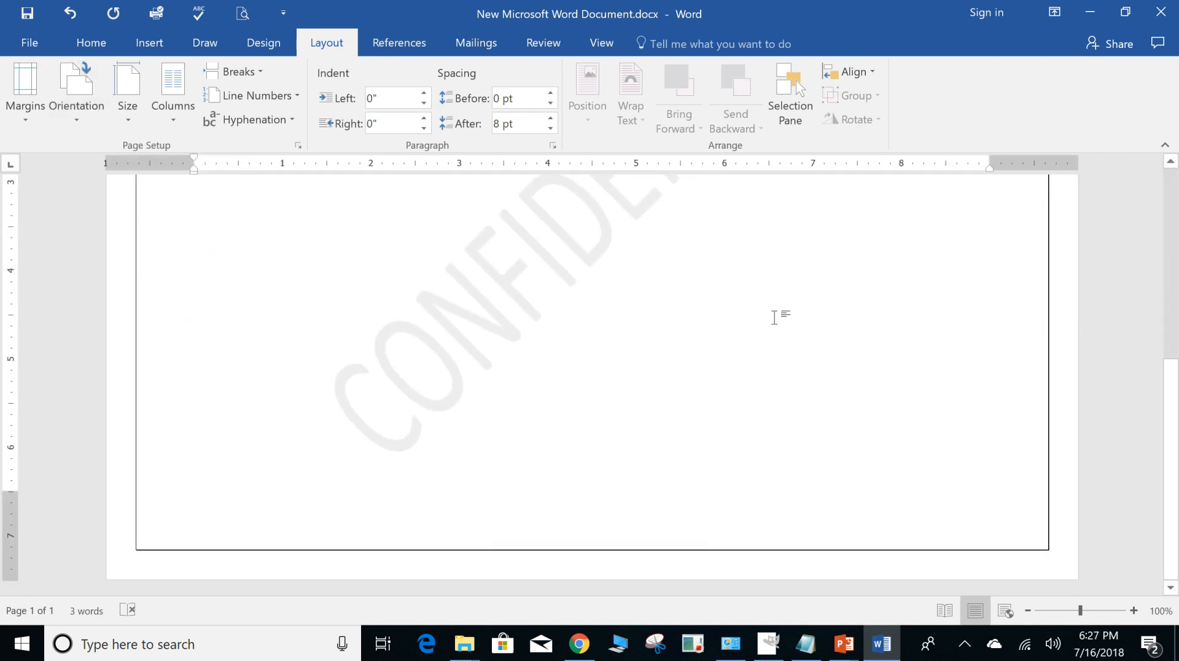
{"action": "scroll", "coordinate": [342, 224], "scroll_direction": "up", "scroll_amount": 5}
Look at the preset paper sizes and the detailed paper settings without changing them.
{"action": "left_click", "coordinate": [129, 106]}
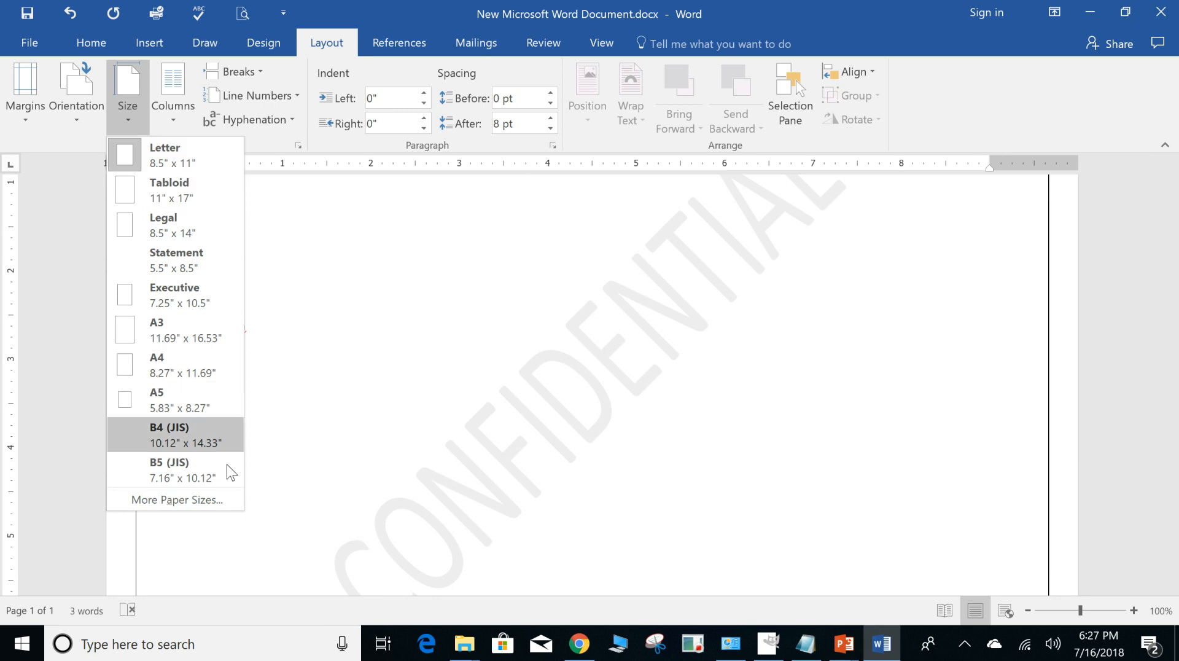
{"action": "left_click", "coordinate": [205, 495]}
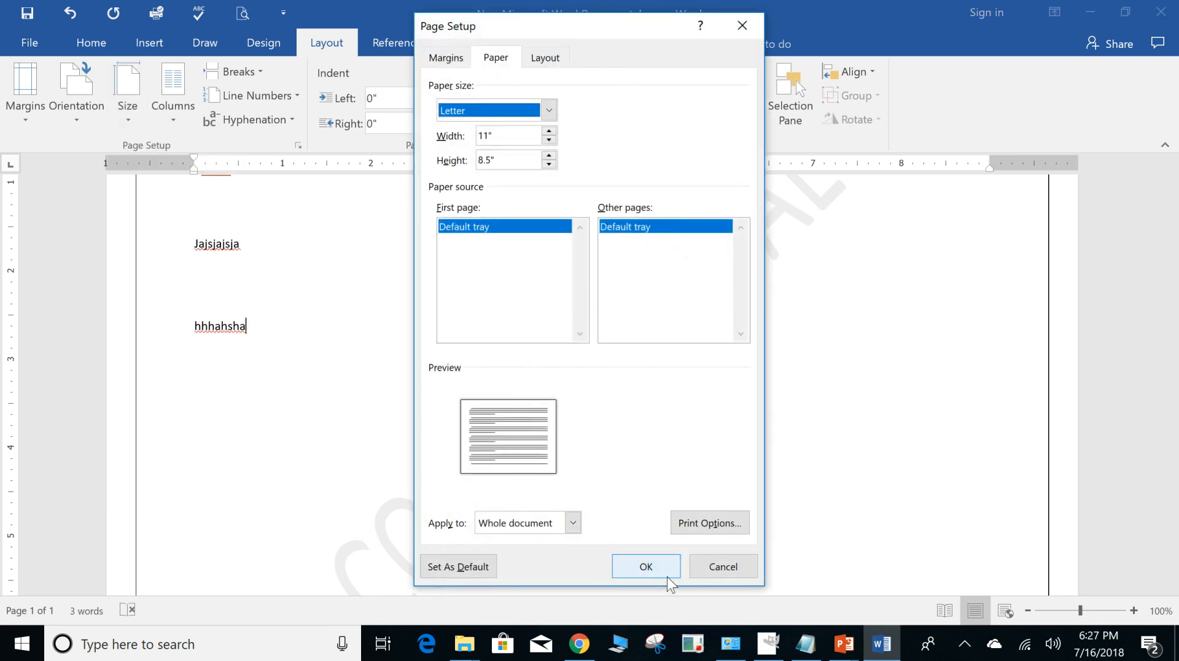
{"action": "left_click", "coordinate": [734, 568]}
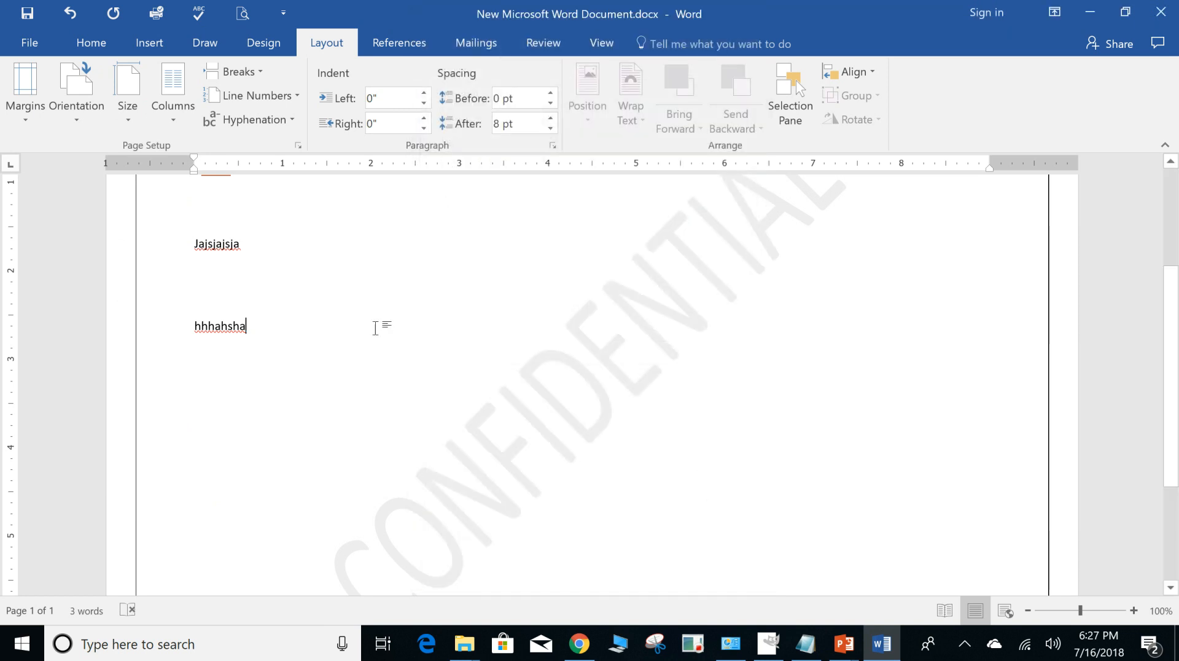
Split the page into two columns and insert a column break after "hhhahsha".
{"action": "left_click", "coordinate": [174, 109]}
{"action": "left_click", "coordinate": [185, 192]}
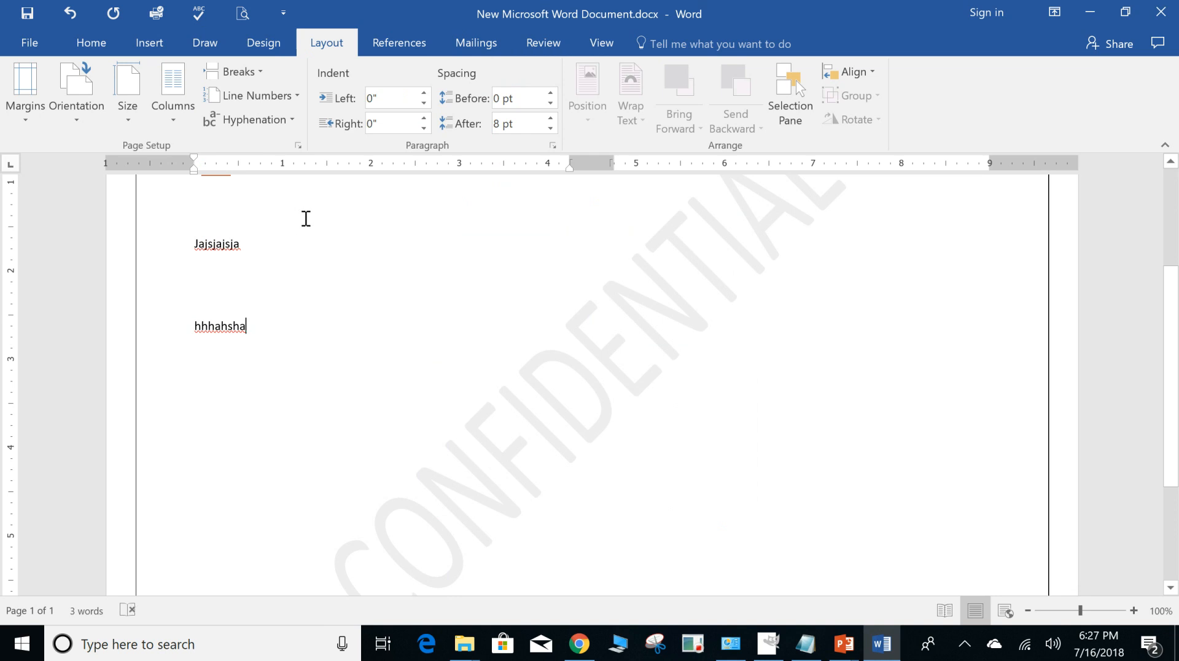
{"action": "scroll", "coordinate": [629, 358], "scroll_direction": "up", "scroll_amount": 3}
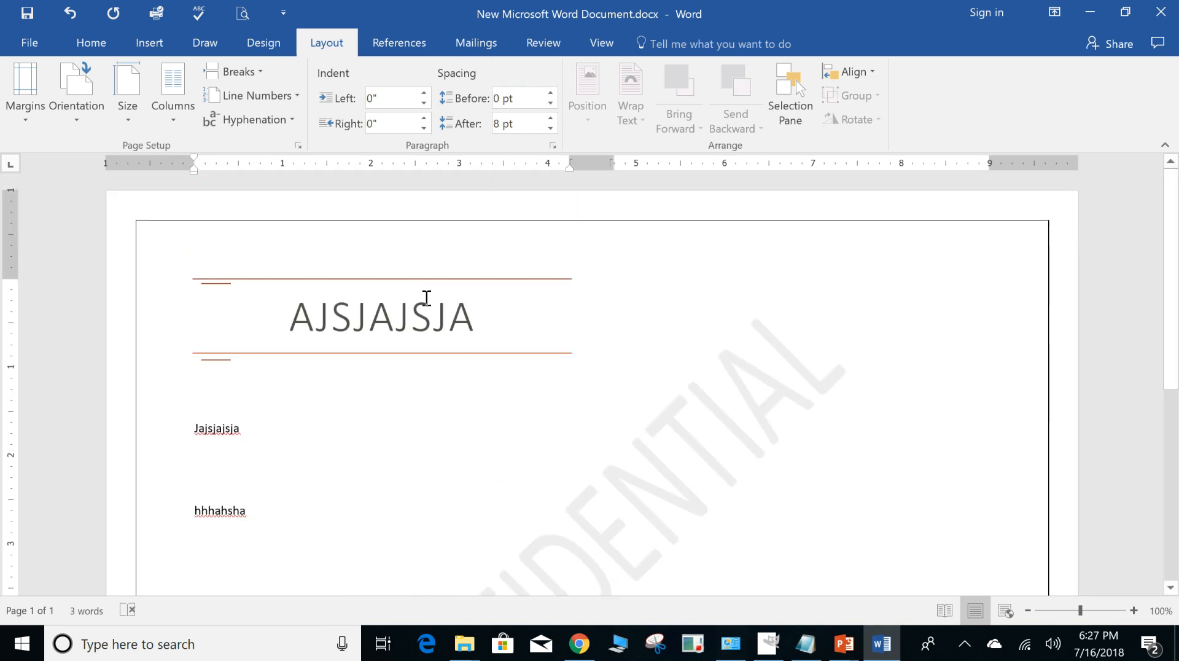
{"action": "left_click", "coordinate": [263, 69]}
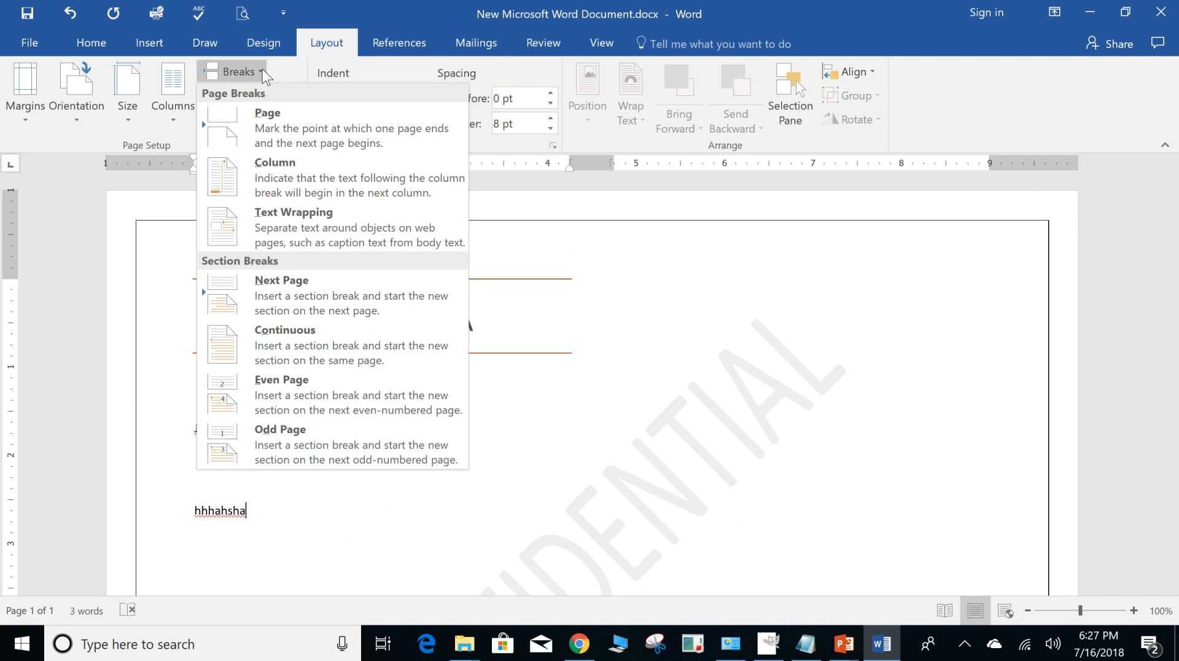
{"action": "left_click", "coordinate": [231, 166]}
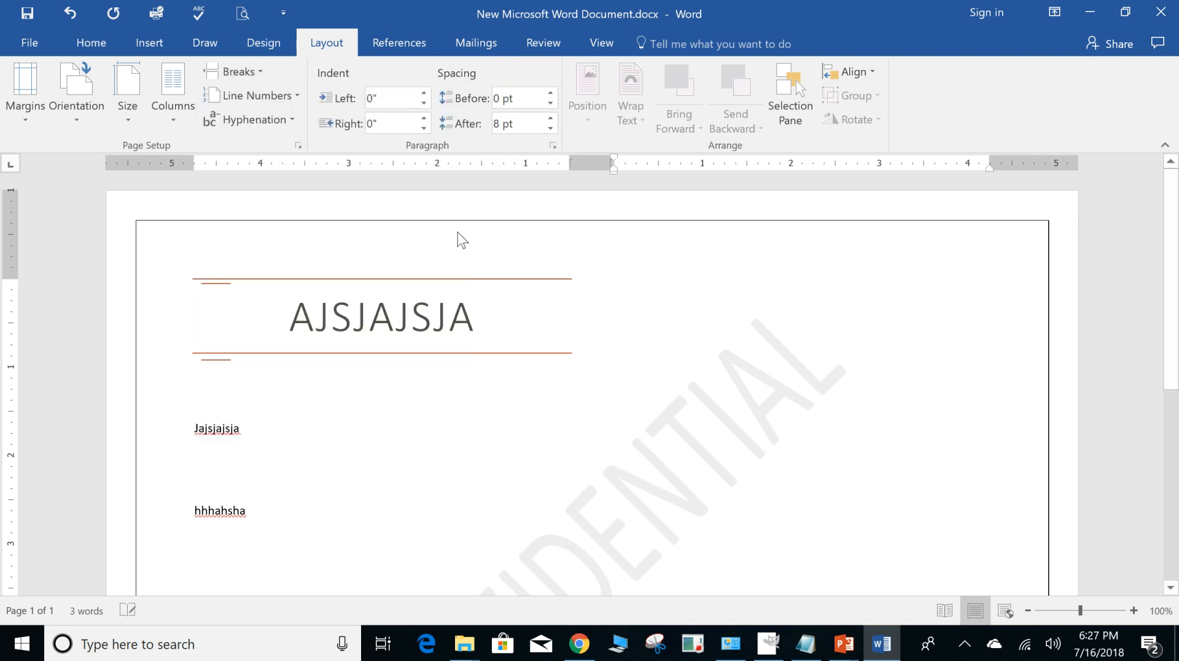
Look at the line numbering options, and set the object alignment reference to Align to Page.
{"action": "left_click", "coordinate": [288, 92]}
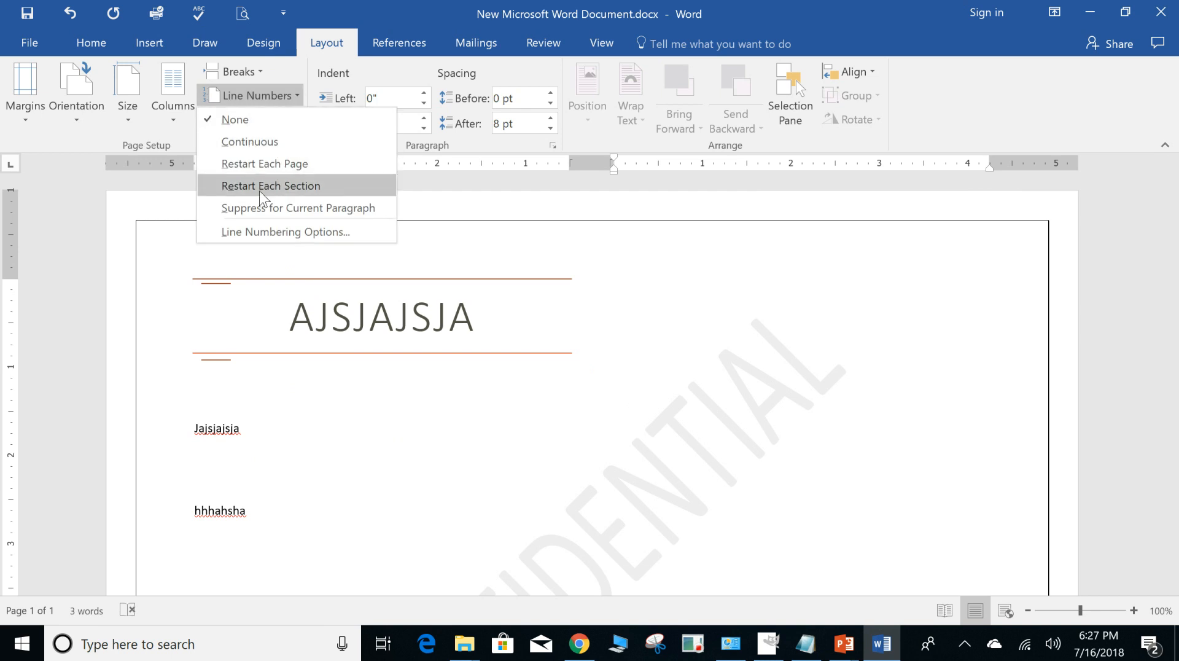
{"action": "left_click", "coordinate": [626, 366]}
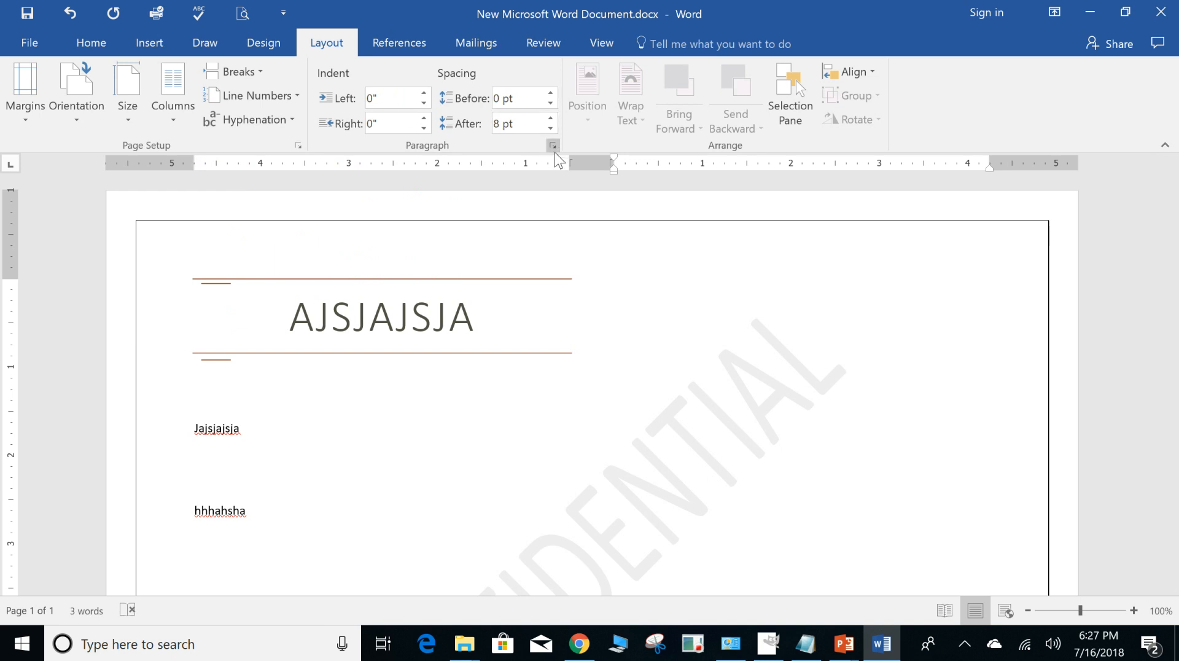
{"action": "left_click", "coordinate": [874, 72]}
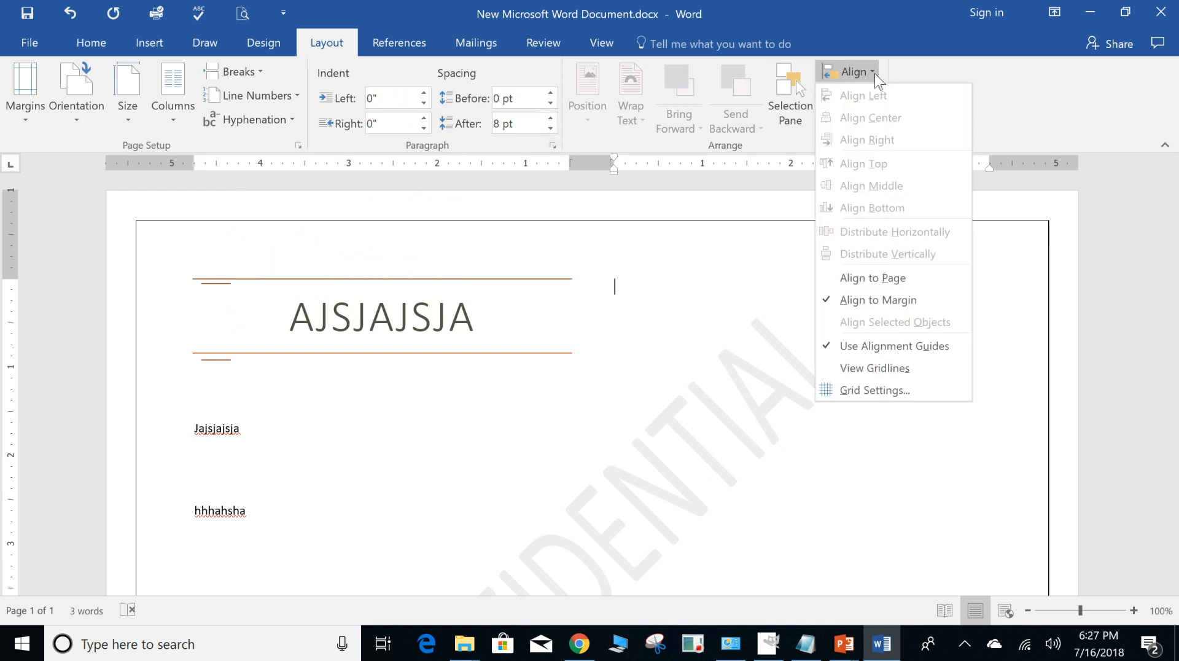
{"action": "left_click", "coordinate": [878, 277]}
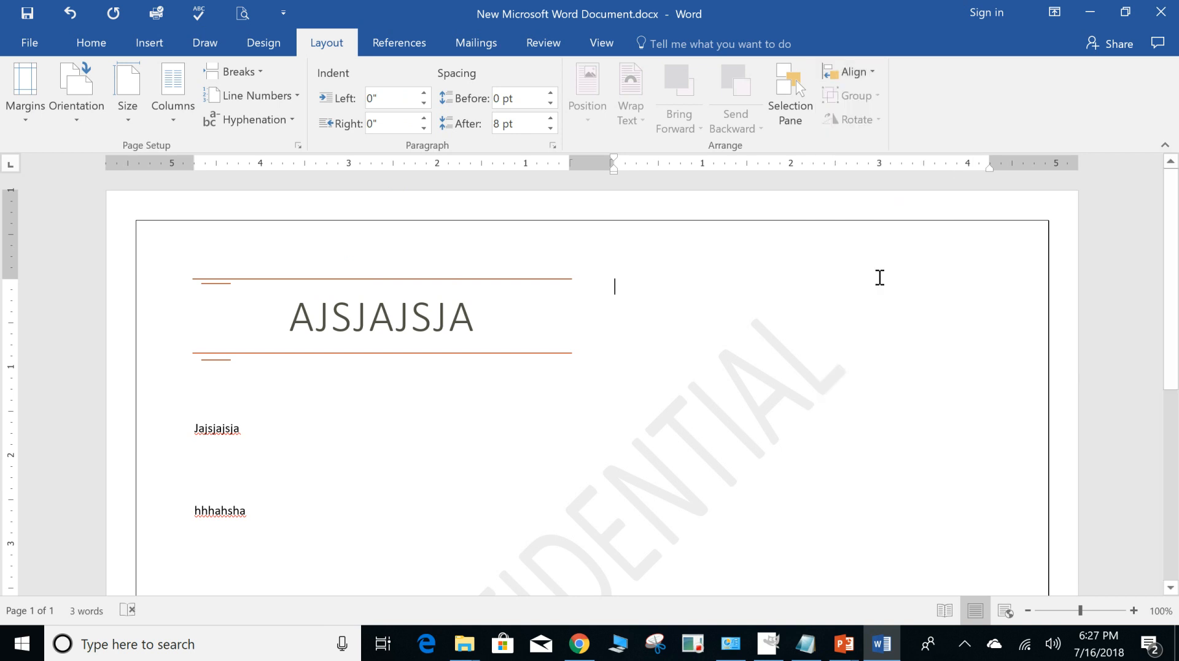
Mark the "hhhahsha" line as a top-level heading for the table of contents.
{"action": "left_click", "coordinate": [392, 39]}
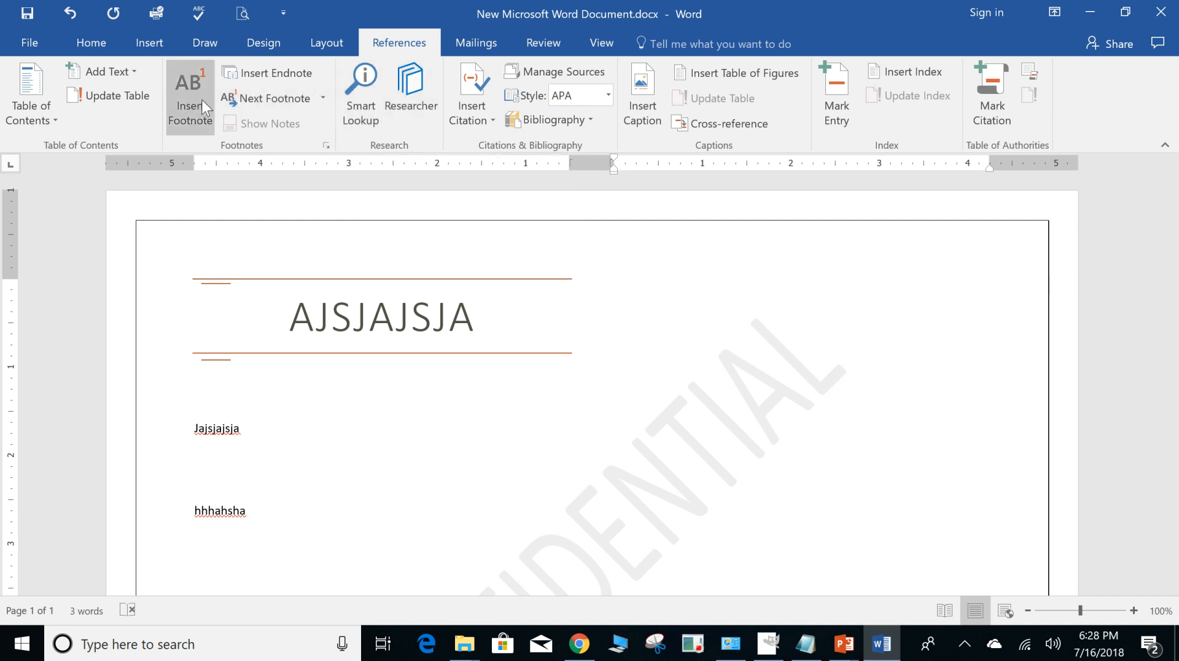
{"action": "left_click", "coordinate": [130, 71]}
{"action": "left_click", "coordinate": [110, 113]}
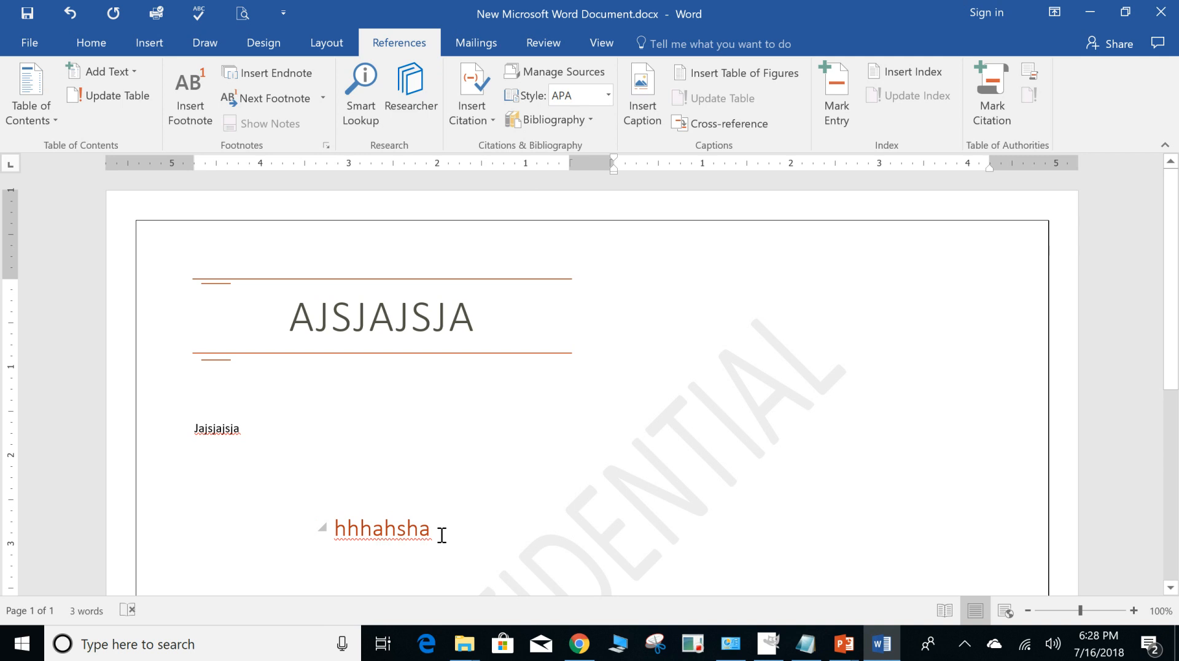
Insert the Automatic Table 1 table of contents in the second column, and look at the available citation styles.
{"action": "left_click", "coordinate": [40, 112]}
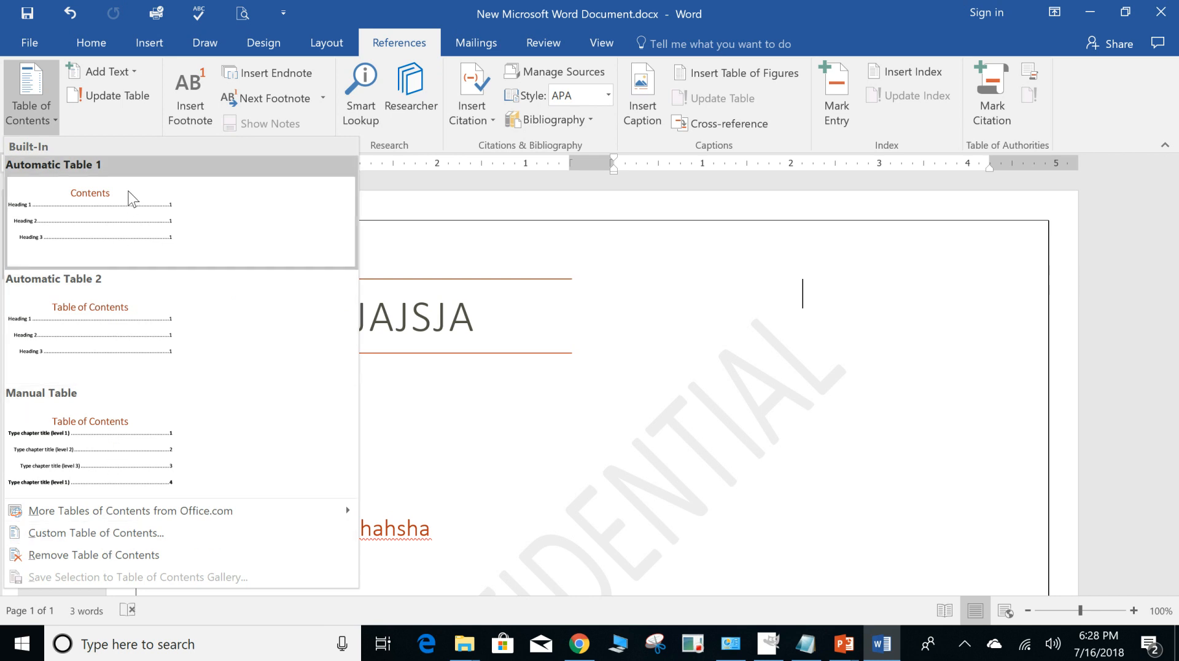
{"action": "key", "text": "Escape"}
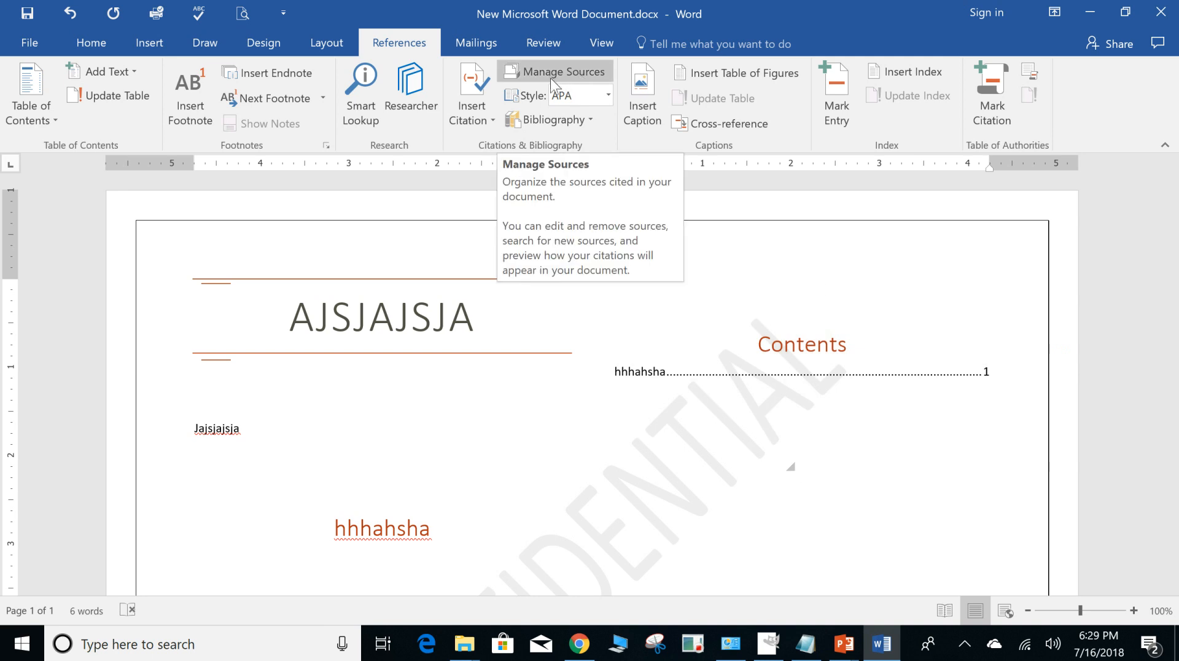
{"action": "left_click", "coordinate": [610, 97]}
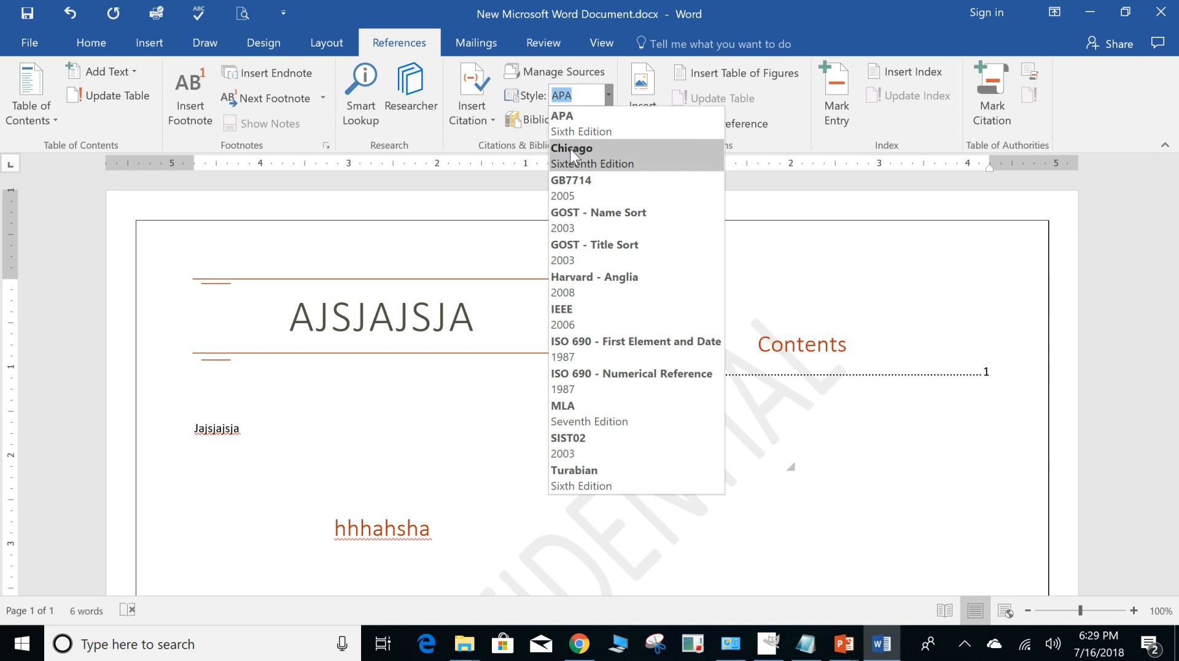
{"action": "left_click", "coordinate": [497, 428]}
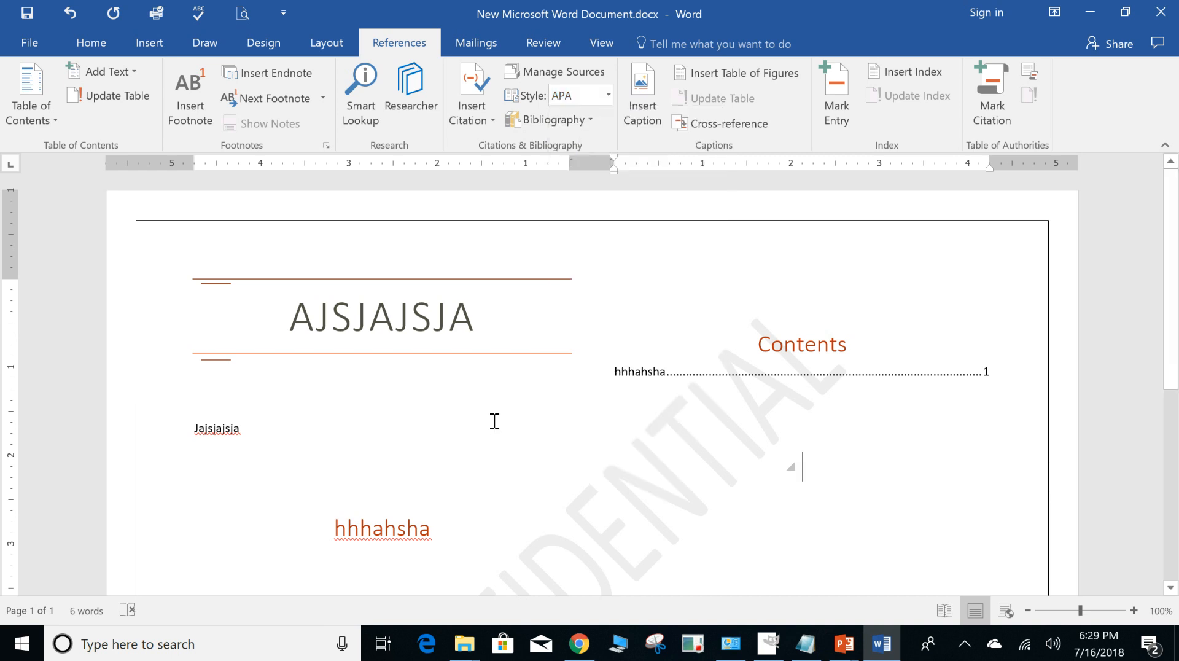
Look at the envelope and label creation settings for mailings, and close them without creating anything.
{"action": "left_click", "coordinate": [481, 49]}
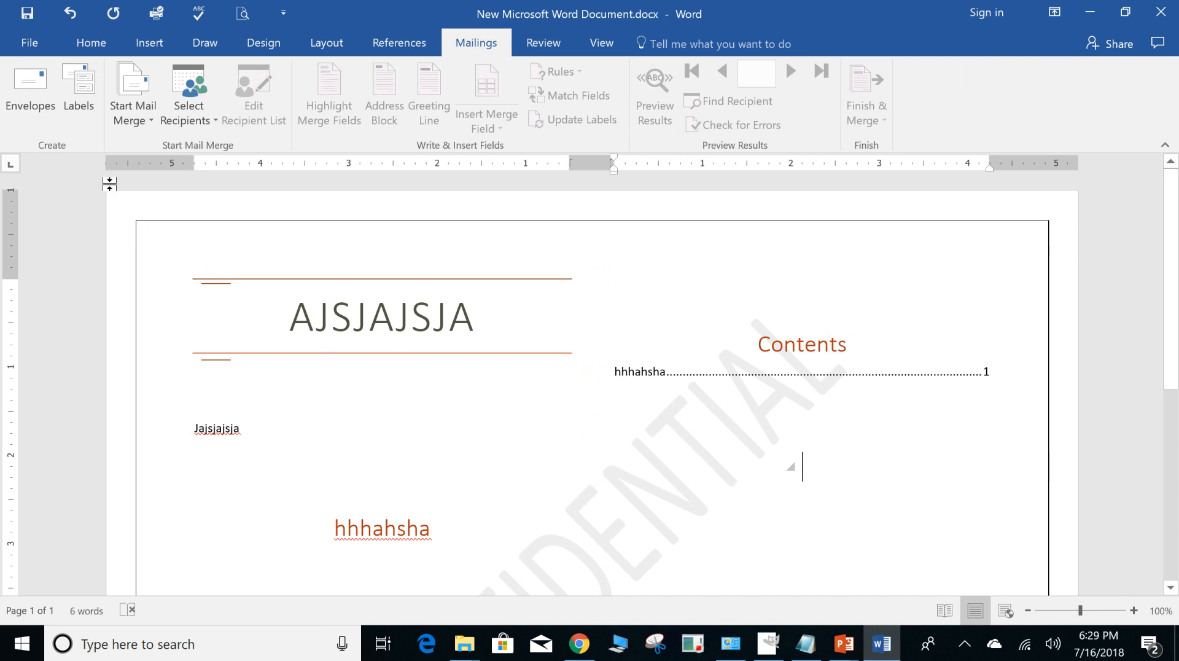
{"action": "left_click", "coordinate": [30, 89]}
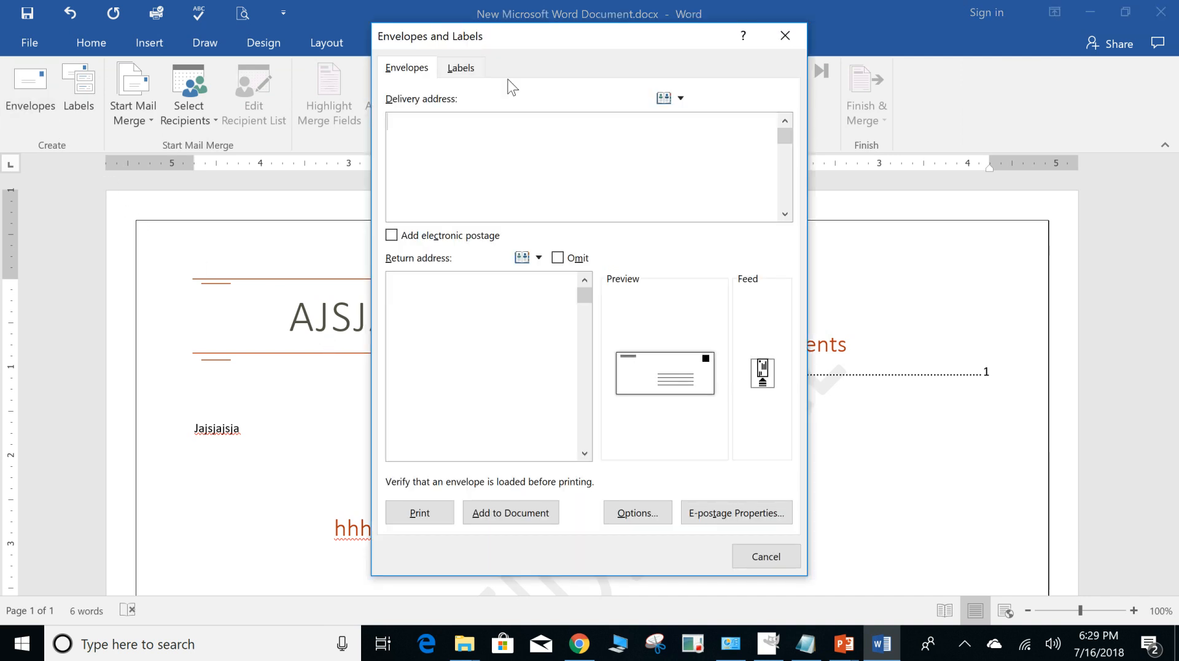
{"action": "left_click", "coordinate": [461, 69]}
{"action": "left_click", "coordinate": [407, 69]}
{"action": "left_click", "coordinate": [774, 558]}
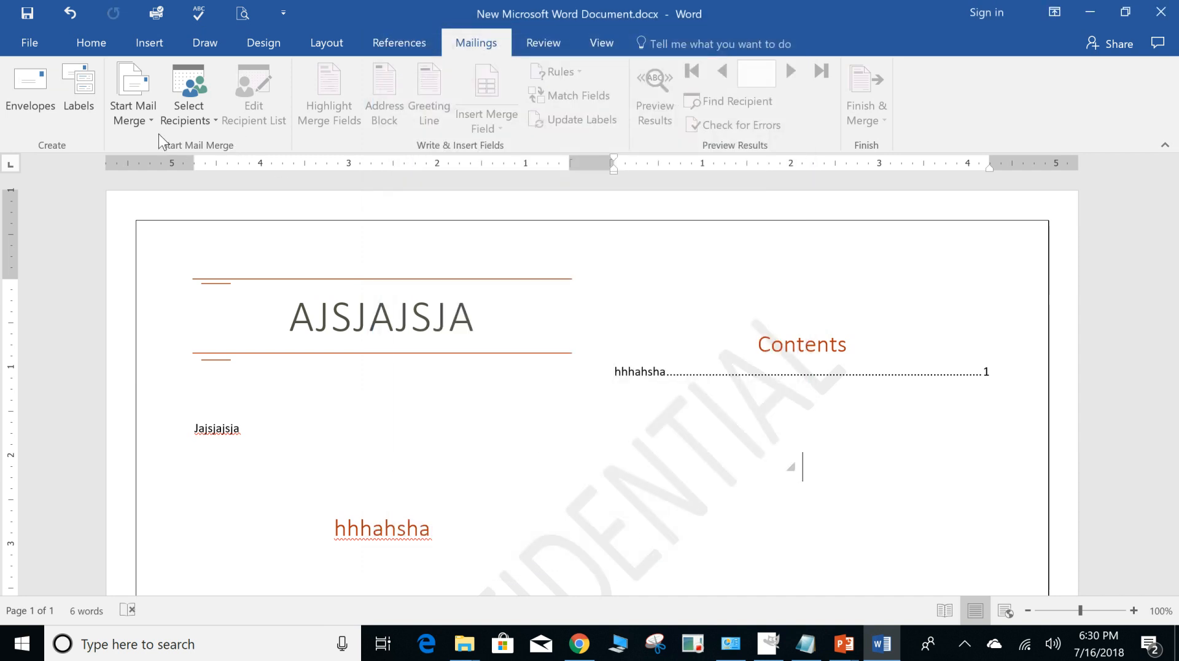
{"action": "left_click", "coordinate": [92, 87]}
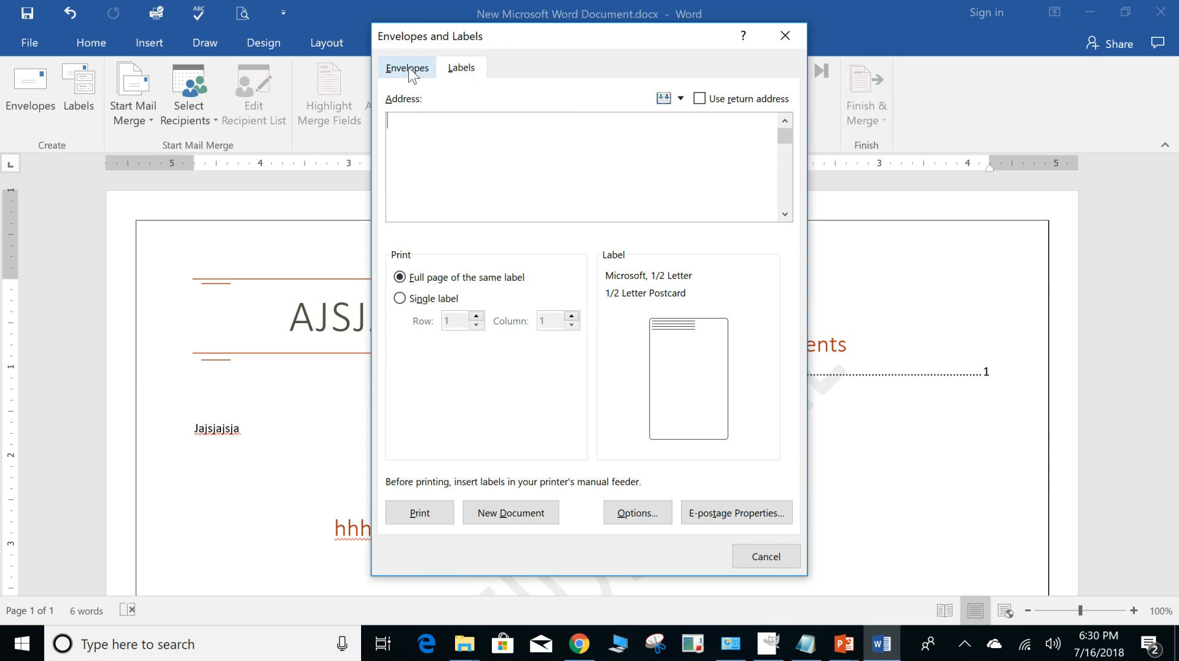
{"action": "left_click", "coordinate": [400, 298]}
{"action": "left_click", "coordinate": [766, 556]}
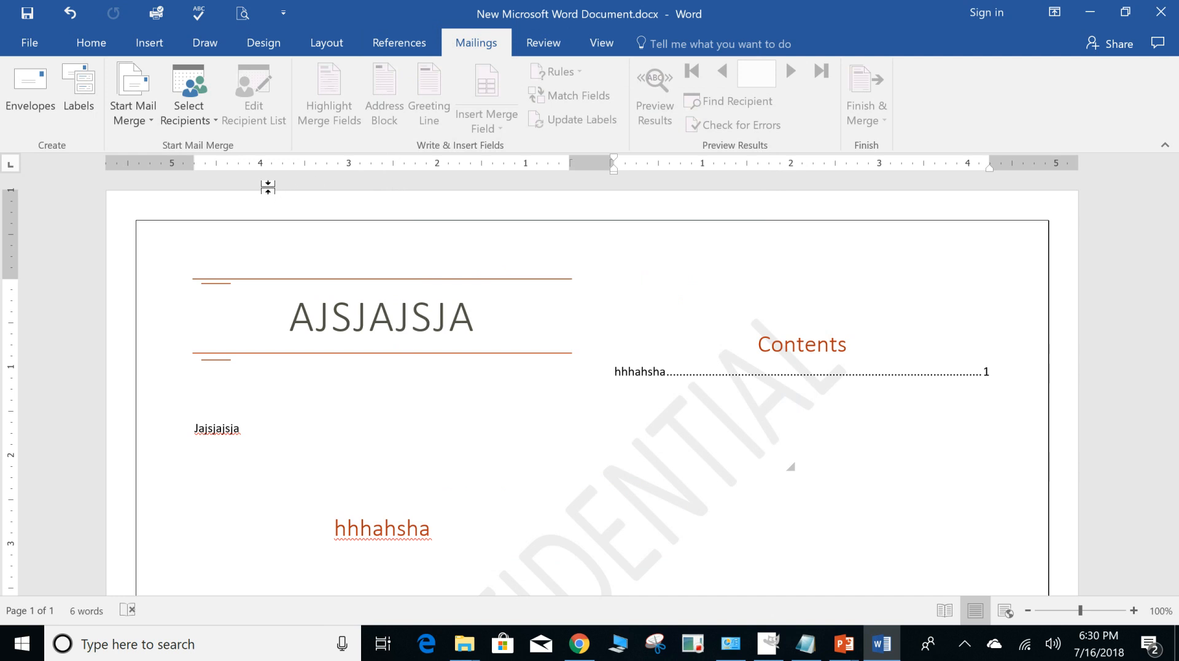
Look at the available mail merge document types and the sources for selecting recipients.
{"action": "left_click", "coordinate": [148, 123]}
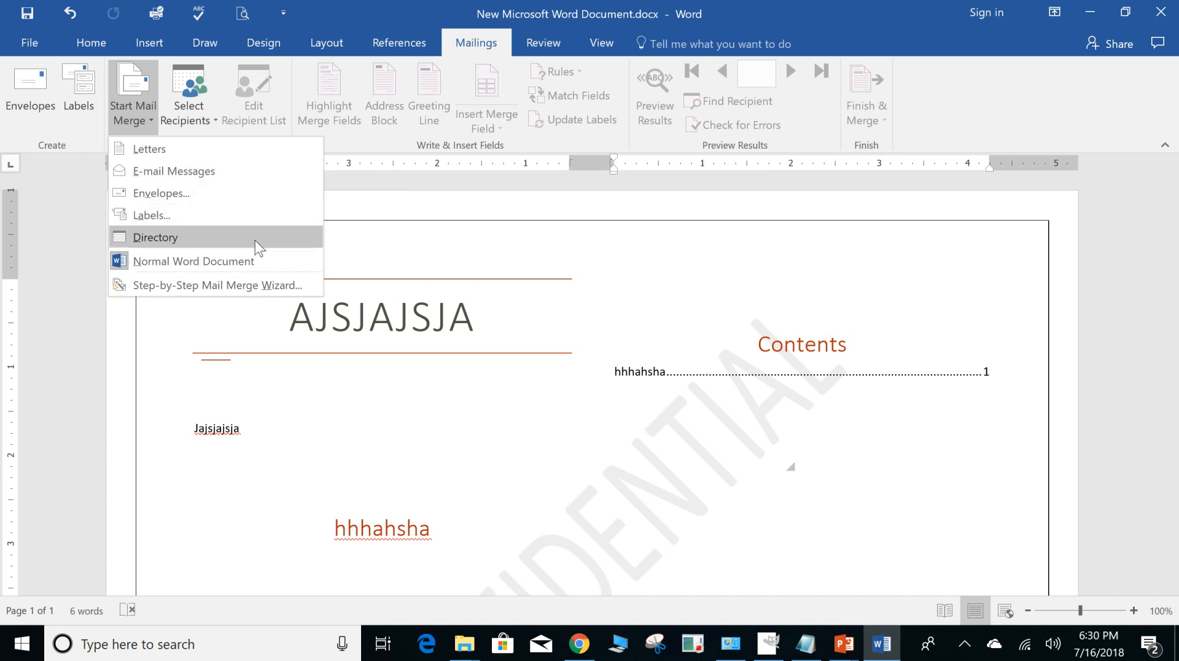
{"action": "left_click", "coordinate": [475, 257]}
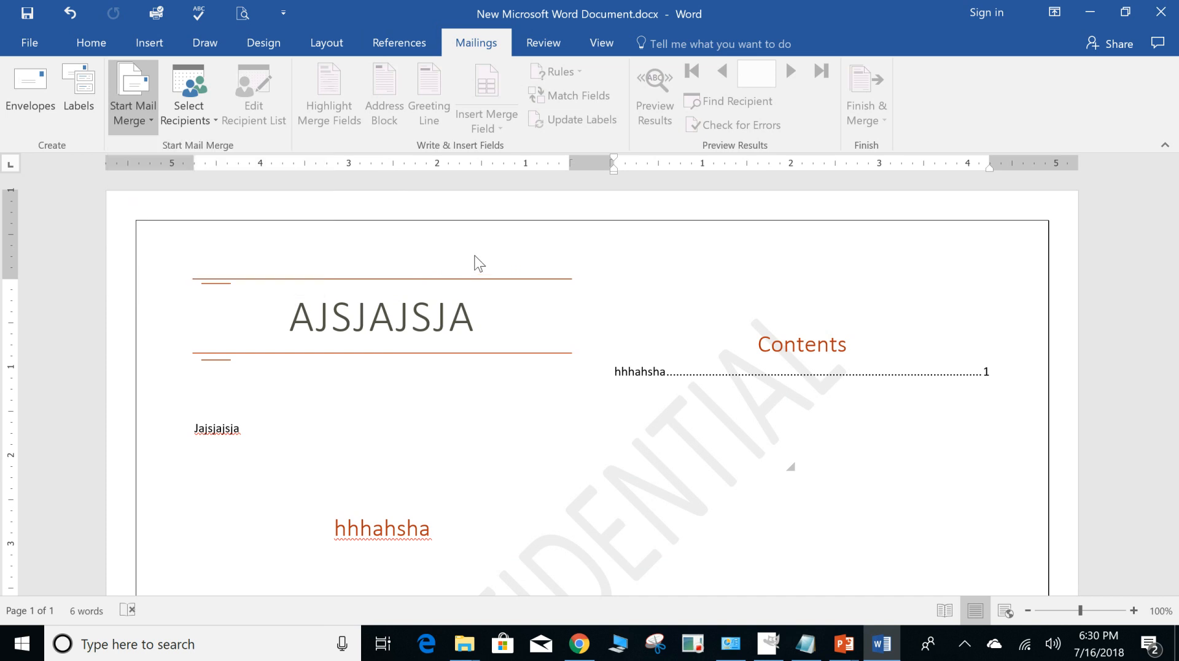
{"action": "left_click", "coordinate": [190, 120]}
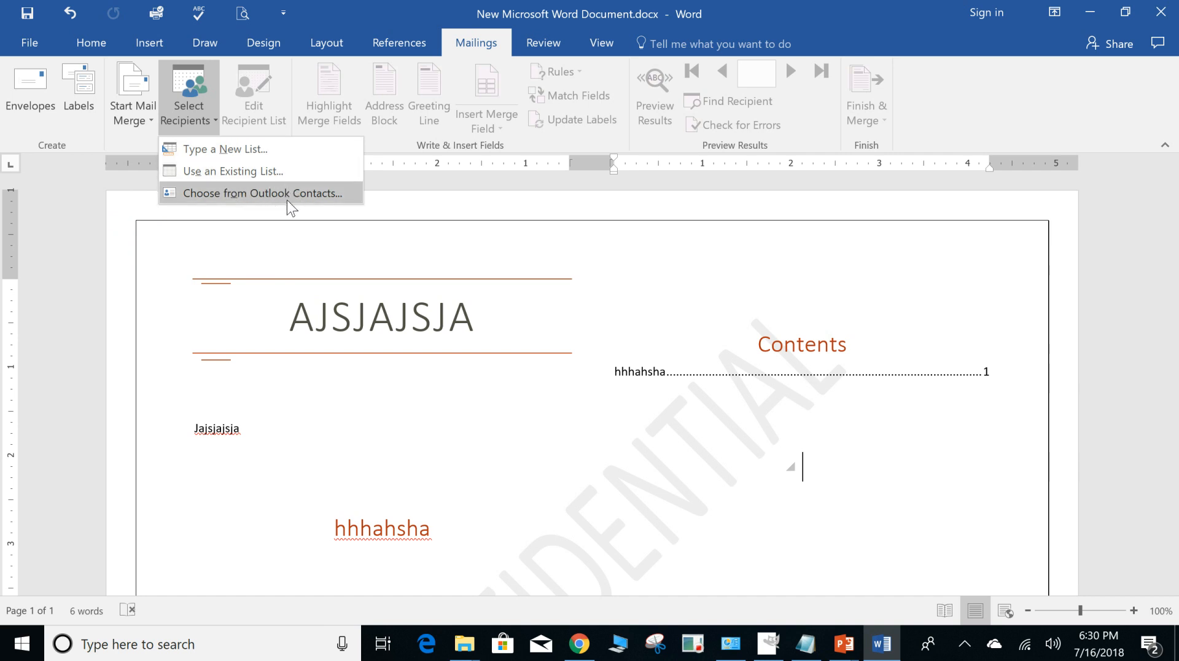
{"action": "left_click", "coordinate": [468, 252]}
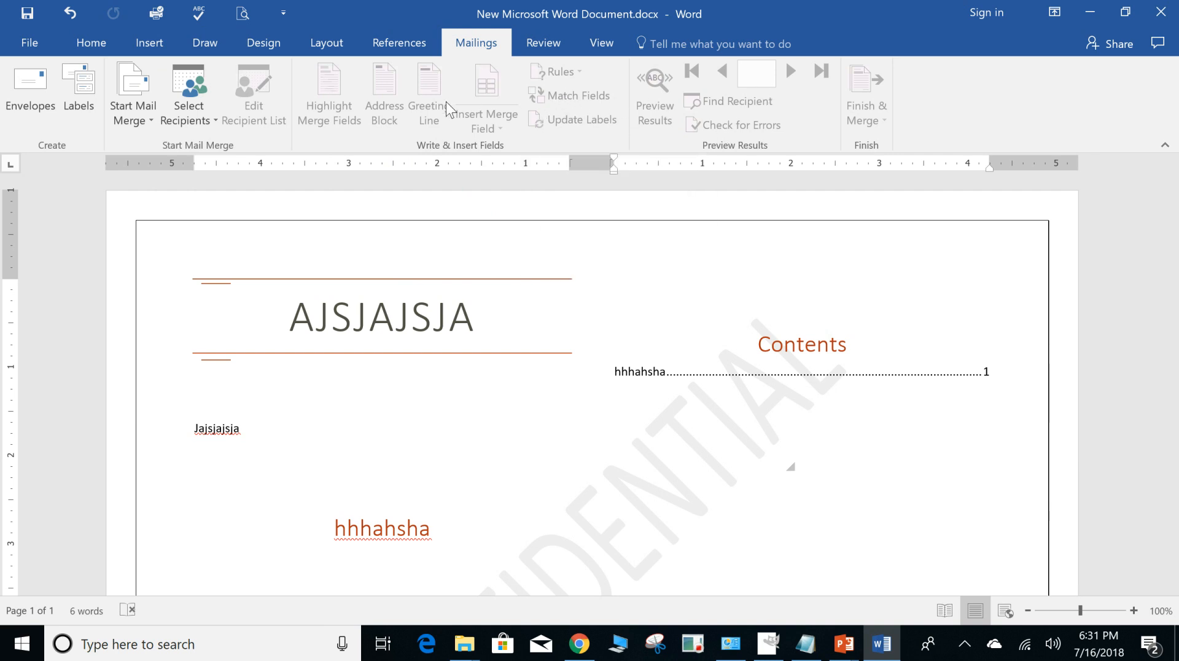
Look at the review options for translating the document and for setting the proofing language and language preferences.
{"action": "left_click", "coordinate": [561, 46]}
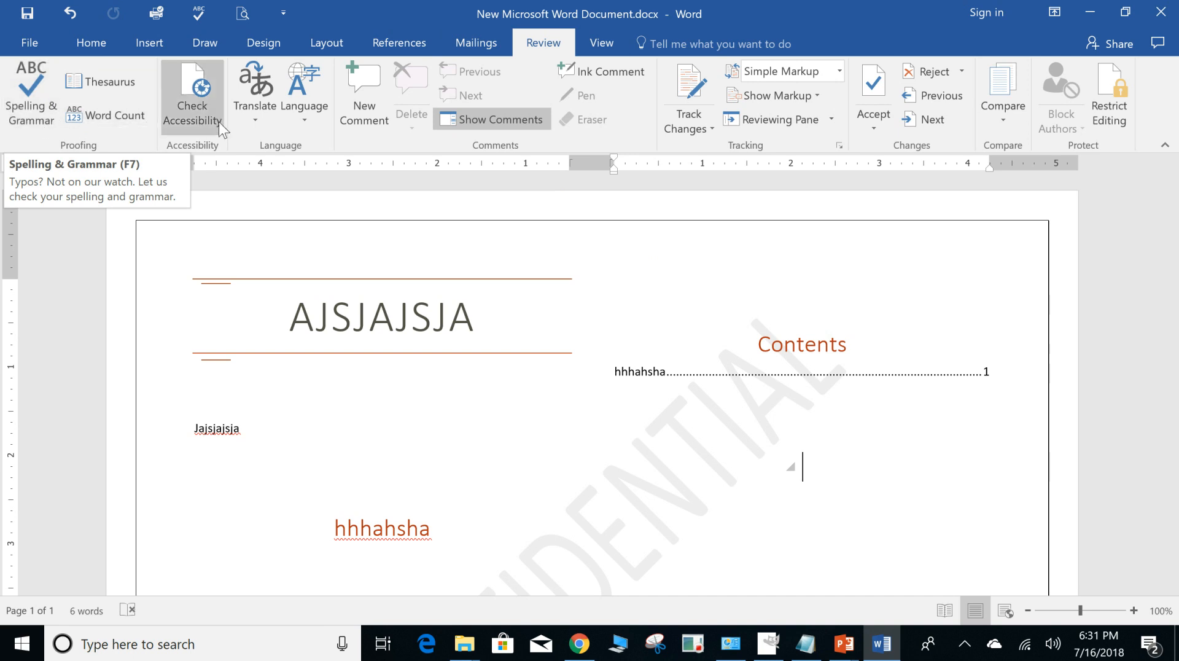
{"action": "left_click", "coordinate": [263, 119]}
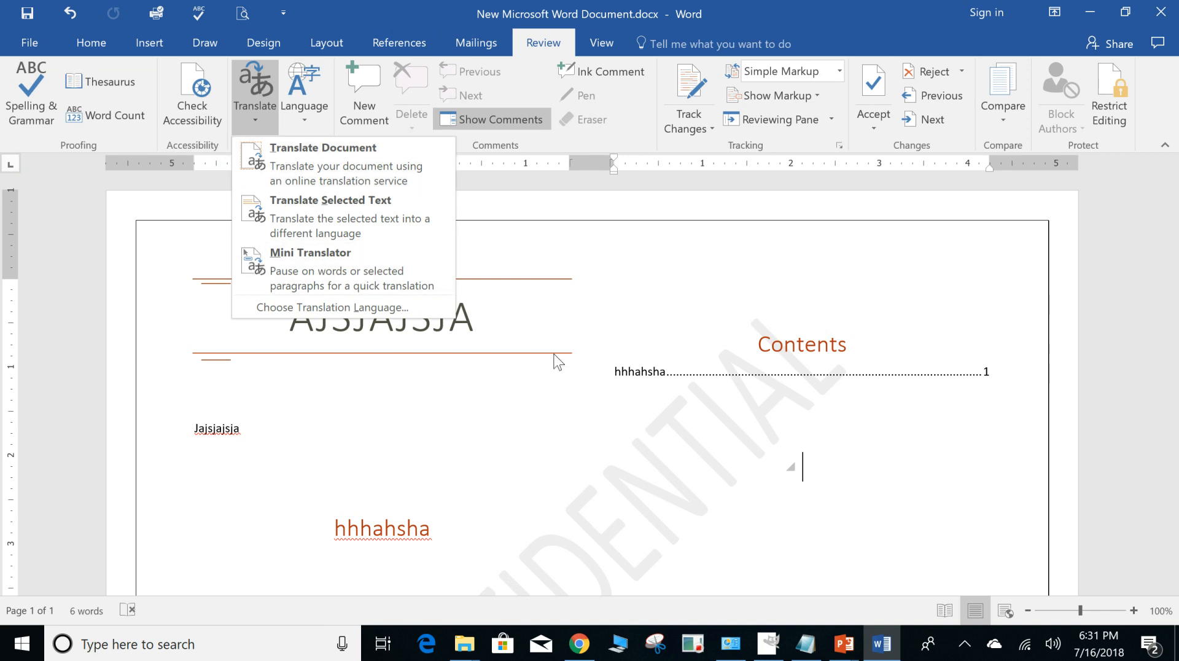
{"action": "left_click", "coordinate": [342, 255]}
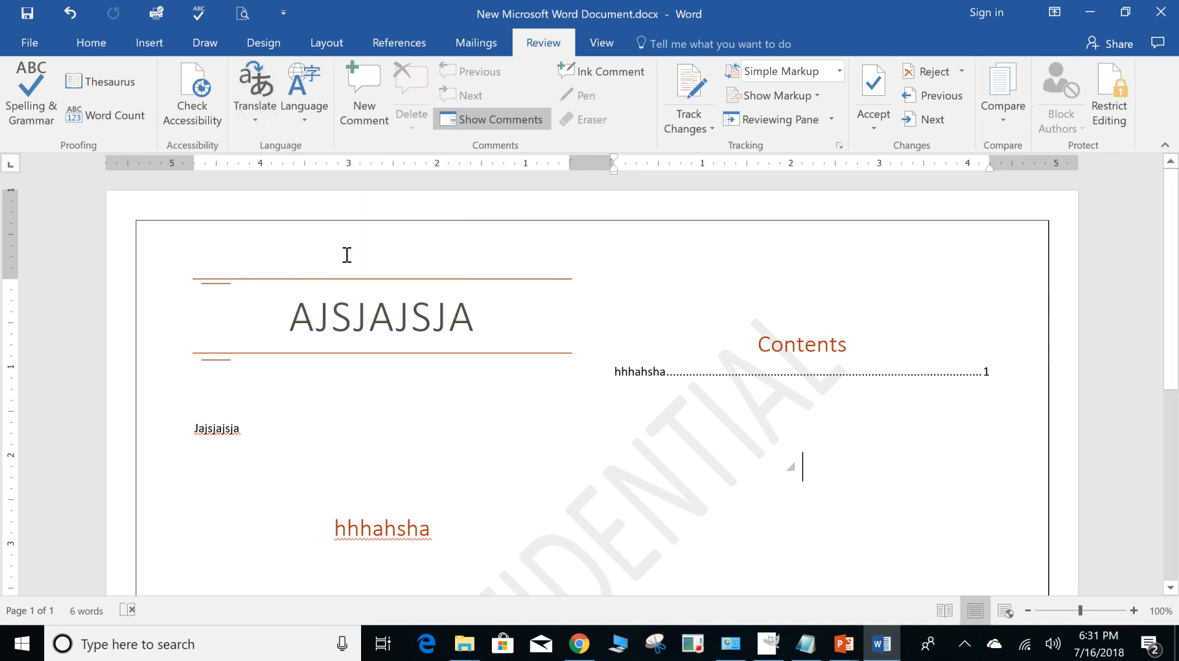
{"action": "left_click", "coordinate": [304, 116]}
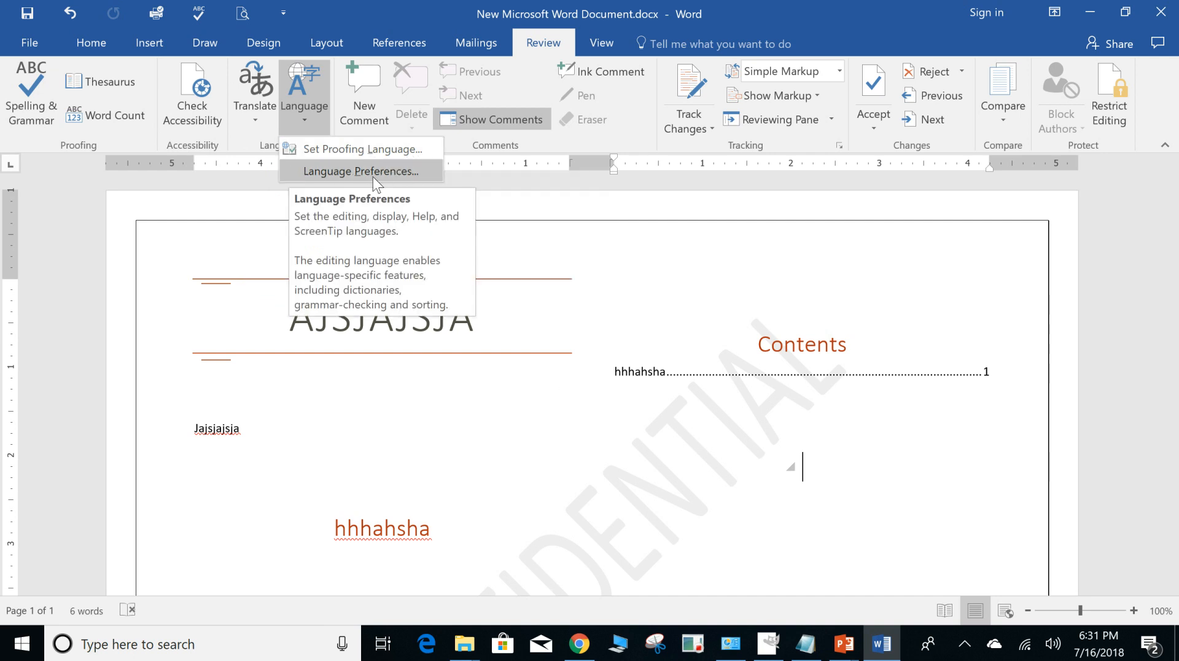
{"action": "left_click", "coordinate": [548, 422]}
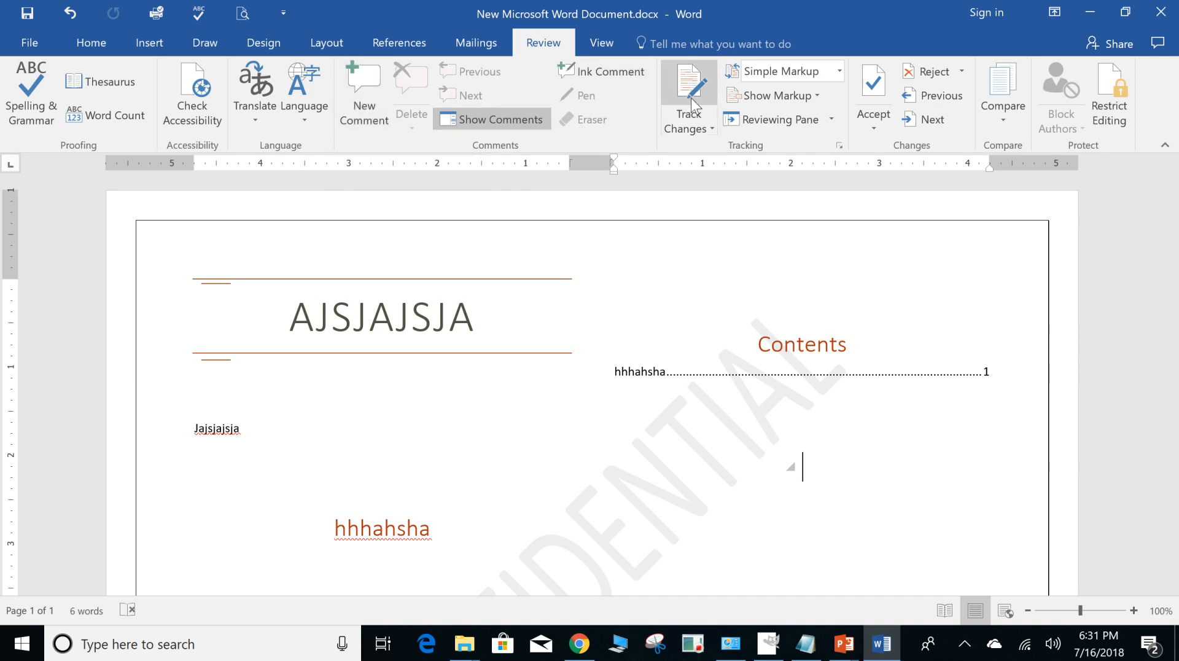
Examine the Track Changes options, the vertical Reviewing Pane and the Show Markup choices, closing each again.
{"action": "left_click", "coordinate": [709, 125]}
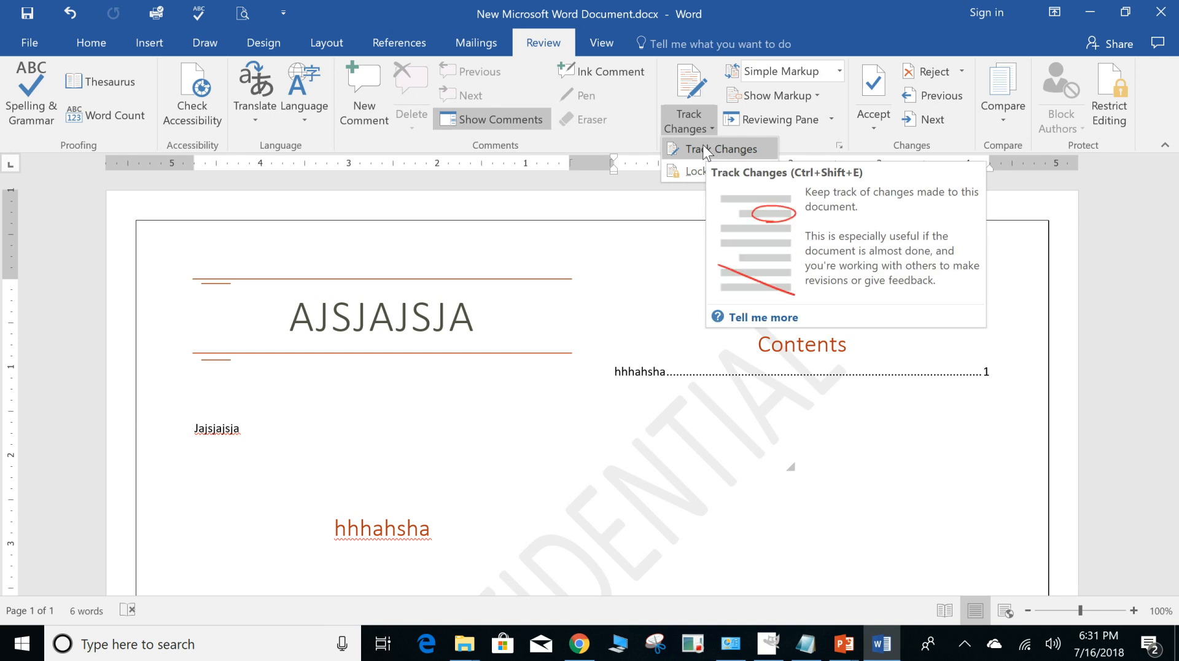
{"action": "left_click", "coordinate": [573, 435]}
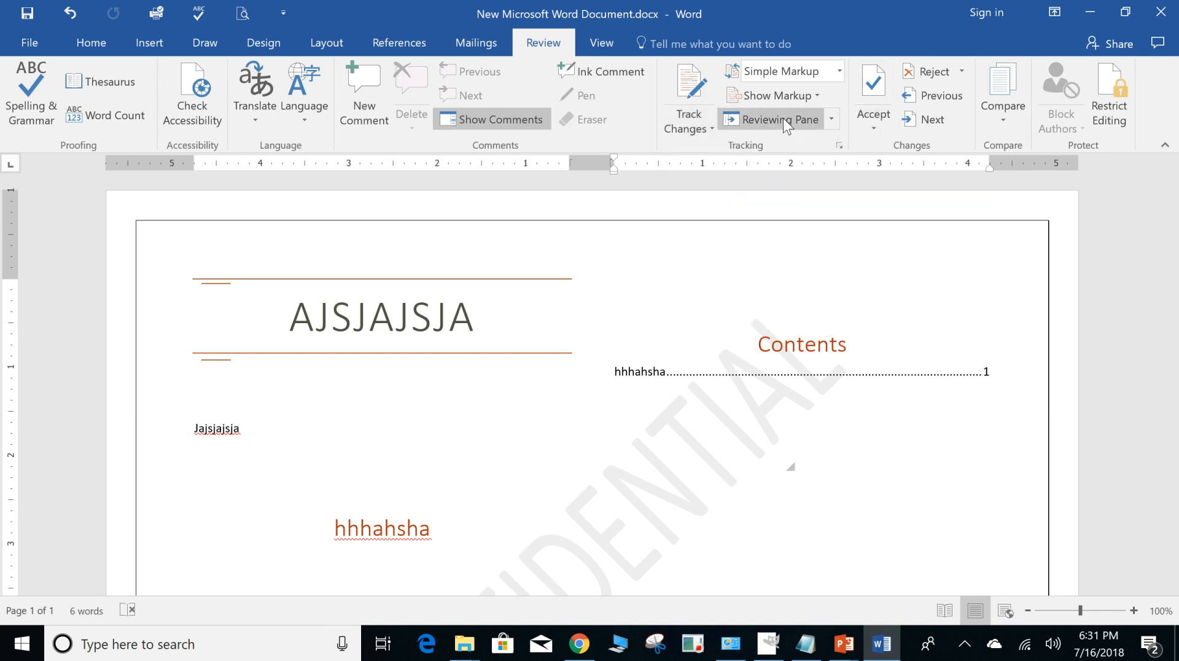
{"action": "left_click", "coordinate": [831, 121]}
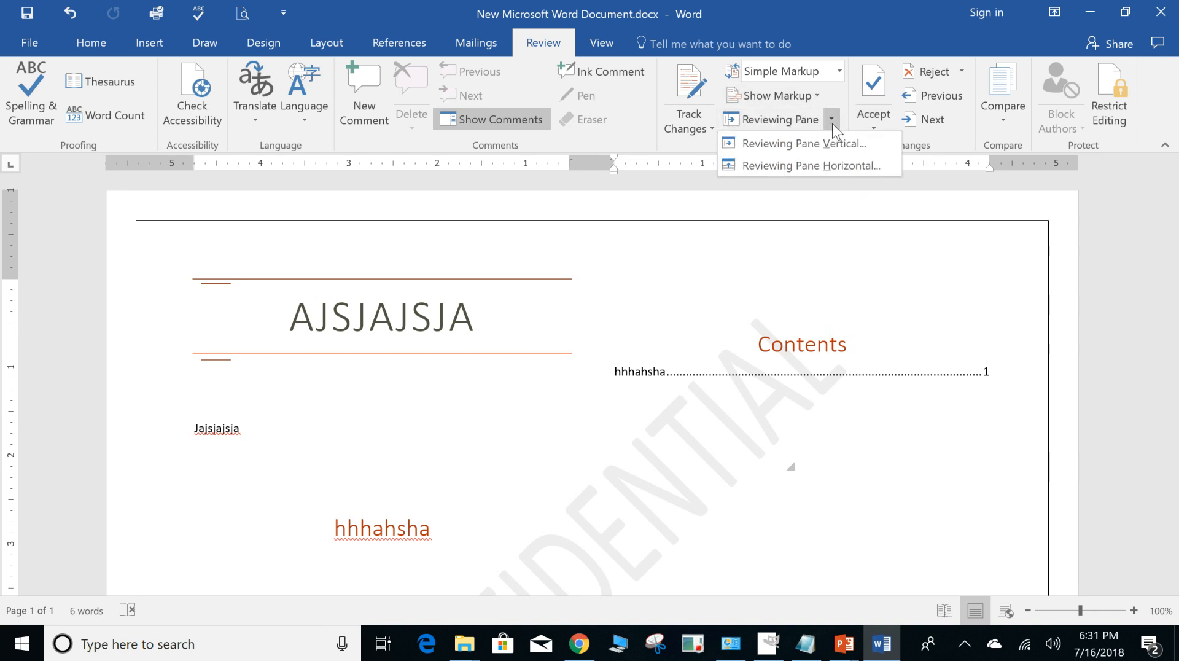
{"action": "left_click", "coordinate": [783, 143]}
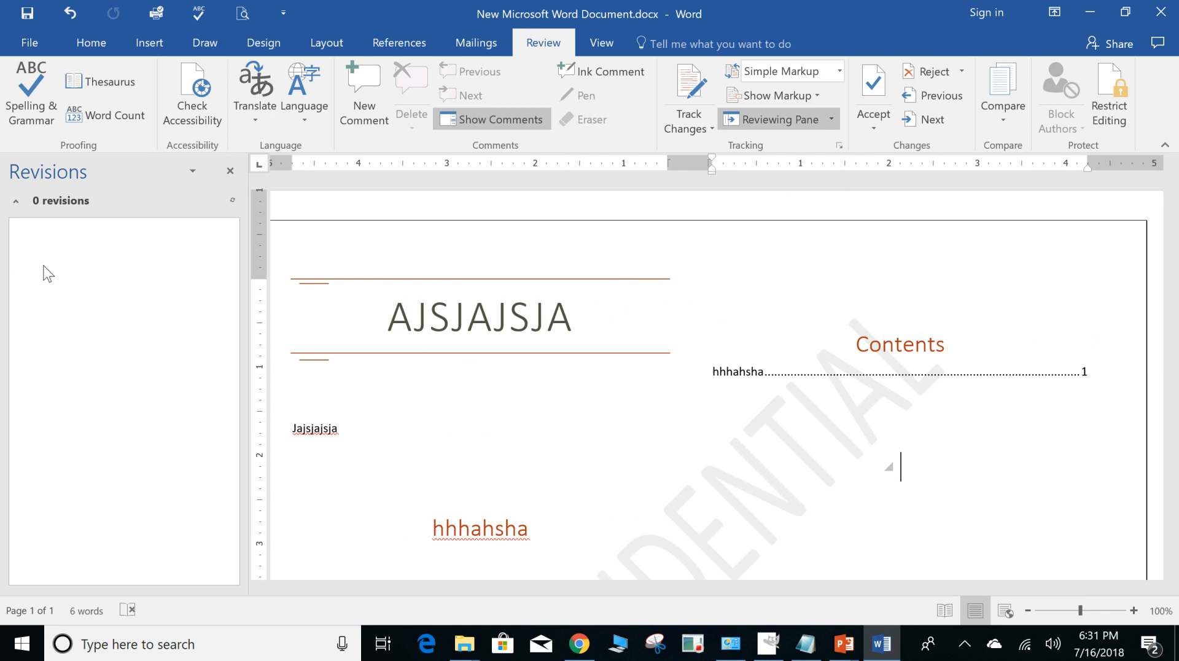
{"action": "left_click", "coordinate": [230, 171]}
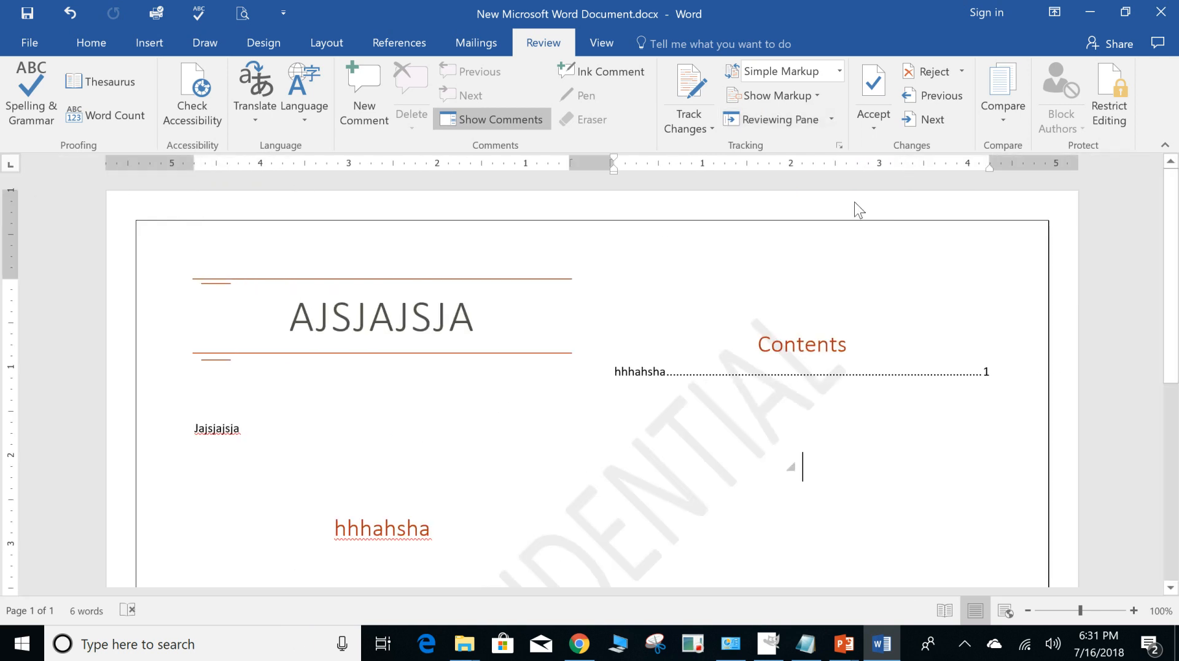
{"action": "left_click", "coordinate": [823, 97]}
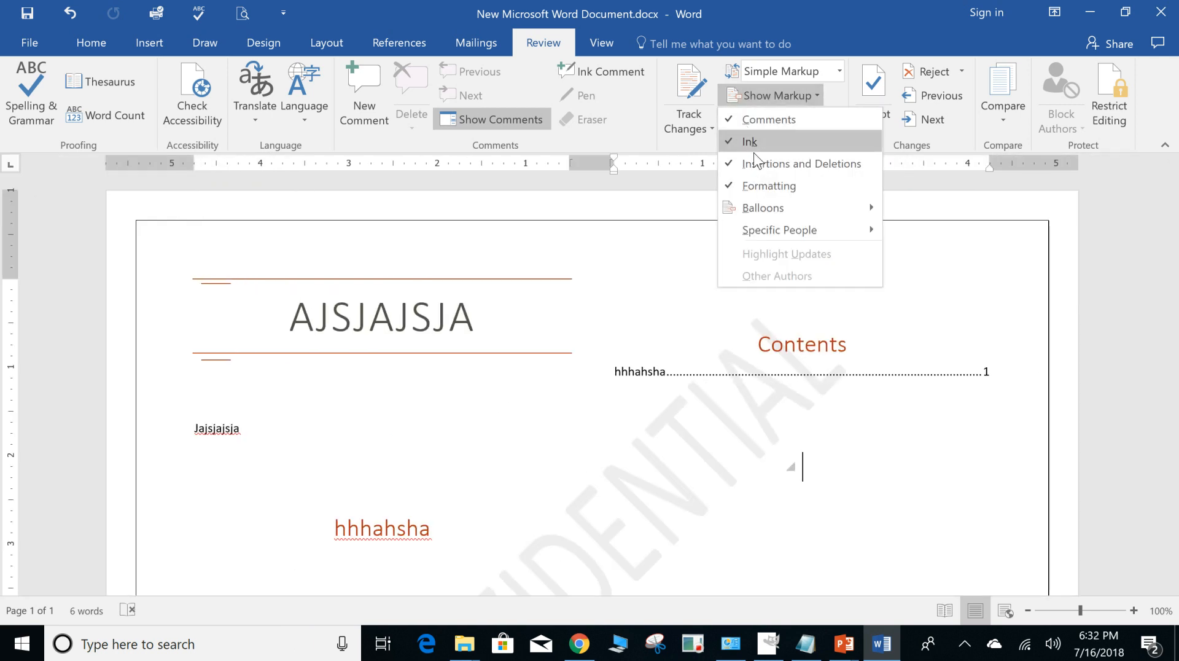
{"action": "key", "text": "Escape"}
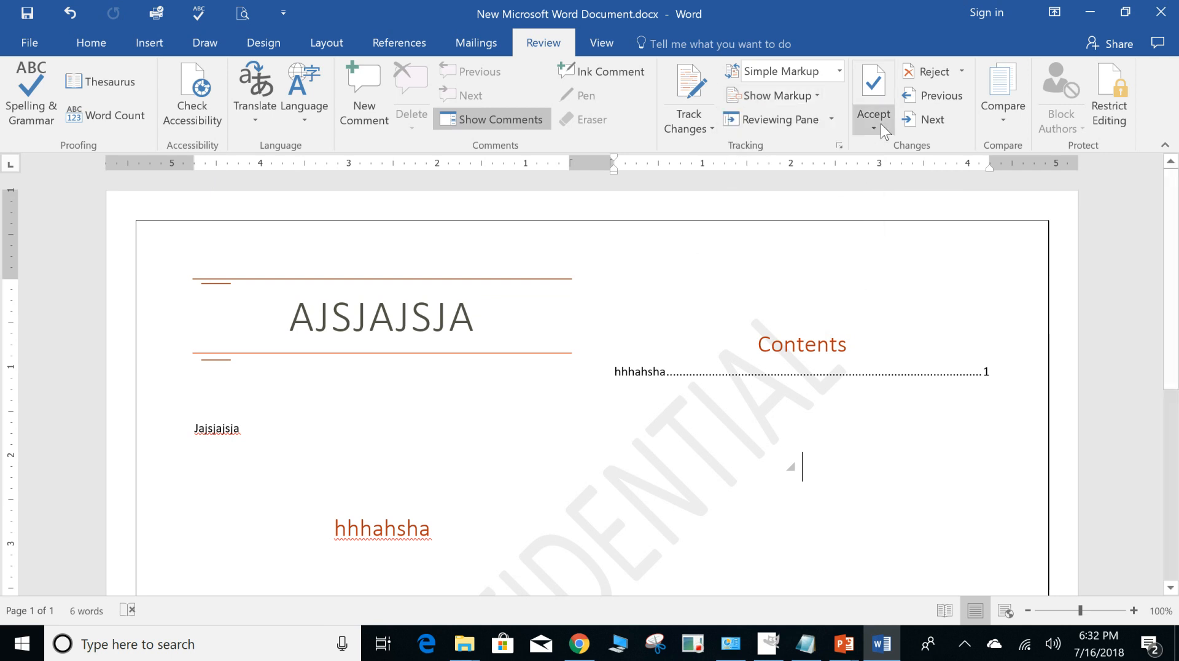
Look at the options for accepting tracked changes and for comparing or combining document versions.
{"action": "left_click", "coordinate": [880, 128]}
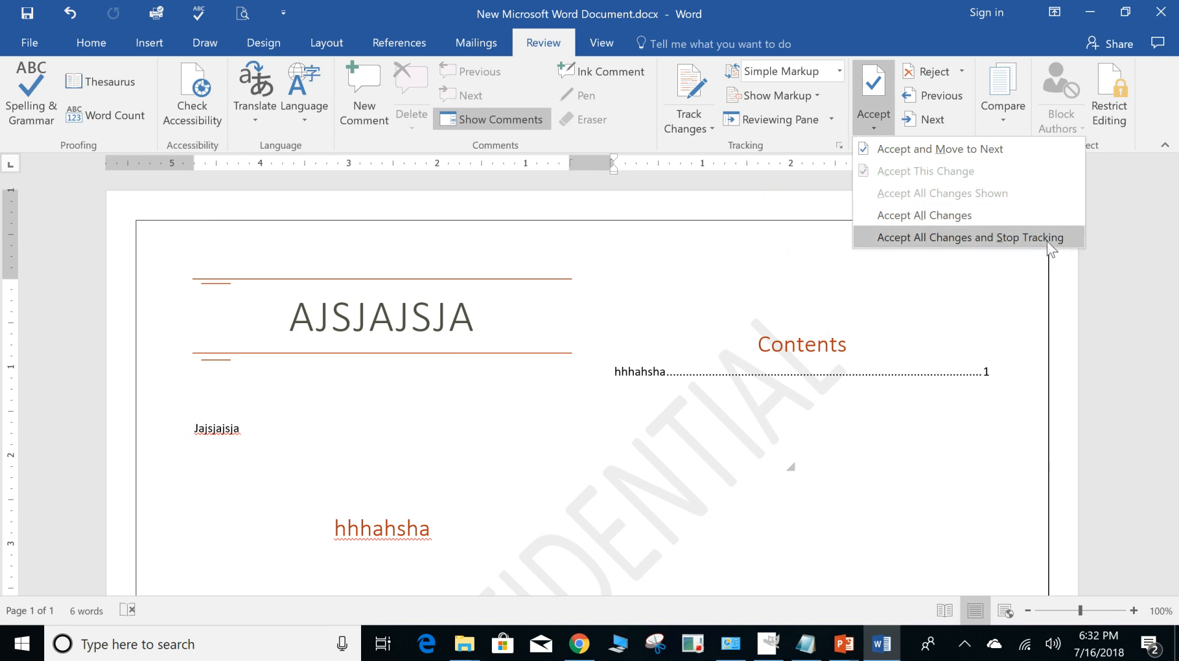
{"action": "left_click", "coordinate": [706, 267]}
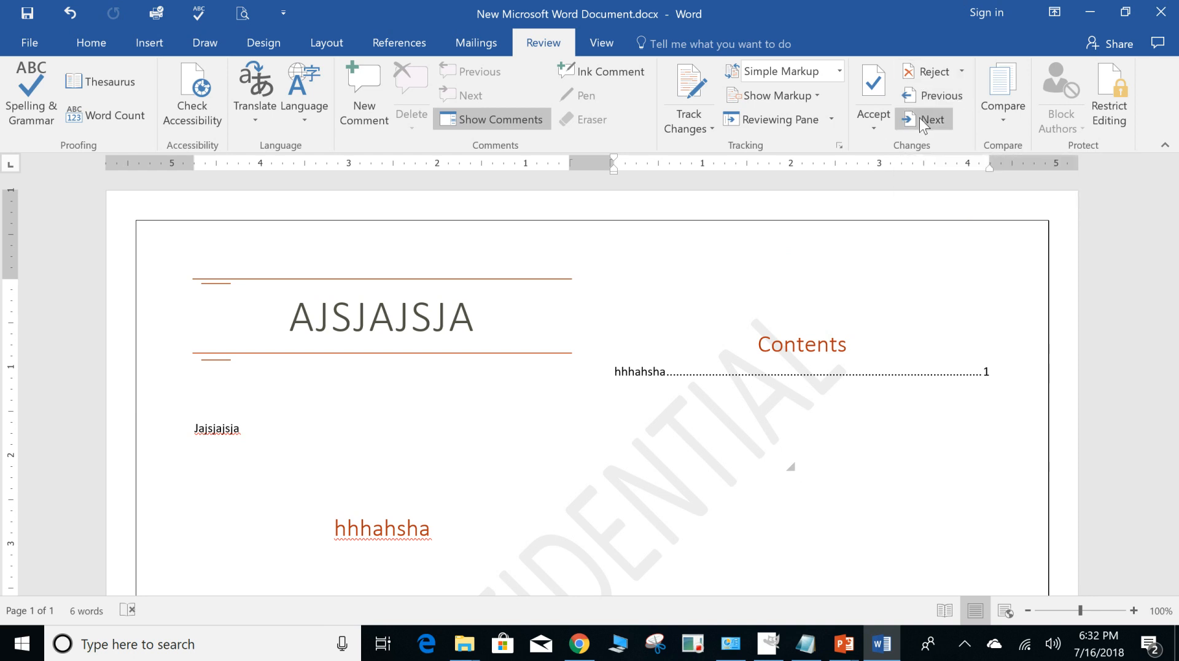
{"action": "left_click", "coordinate": [1005, 123]}
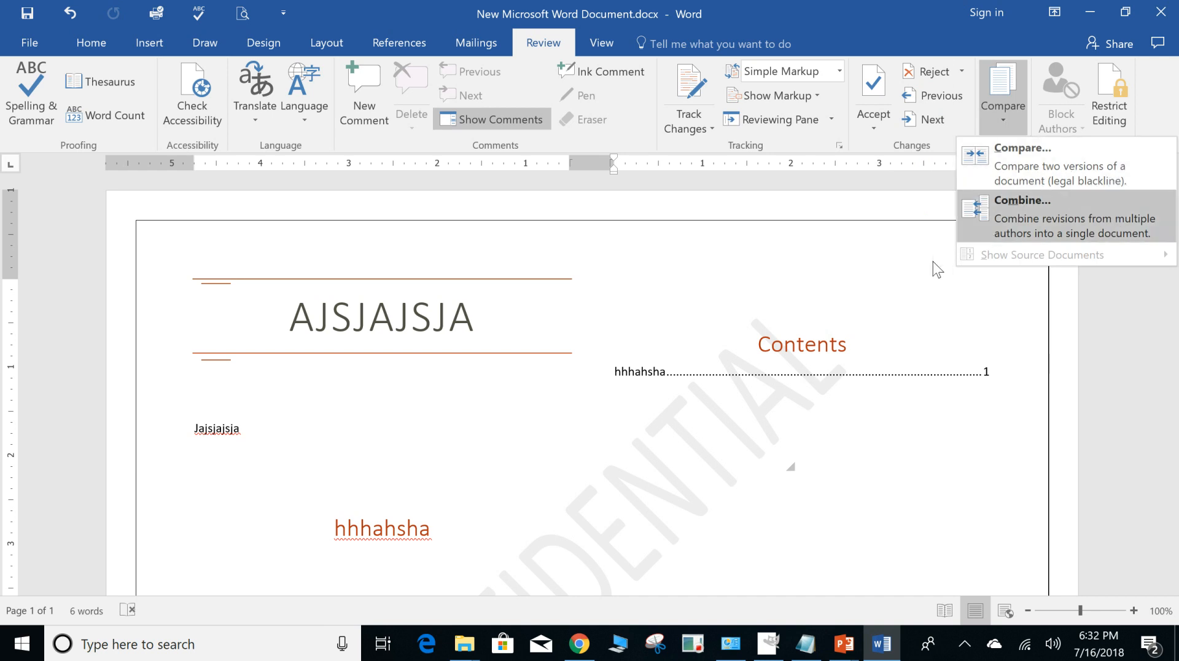
{"action": "left_click", "coordinate": [884, 269]}
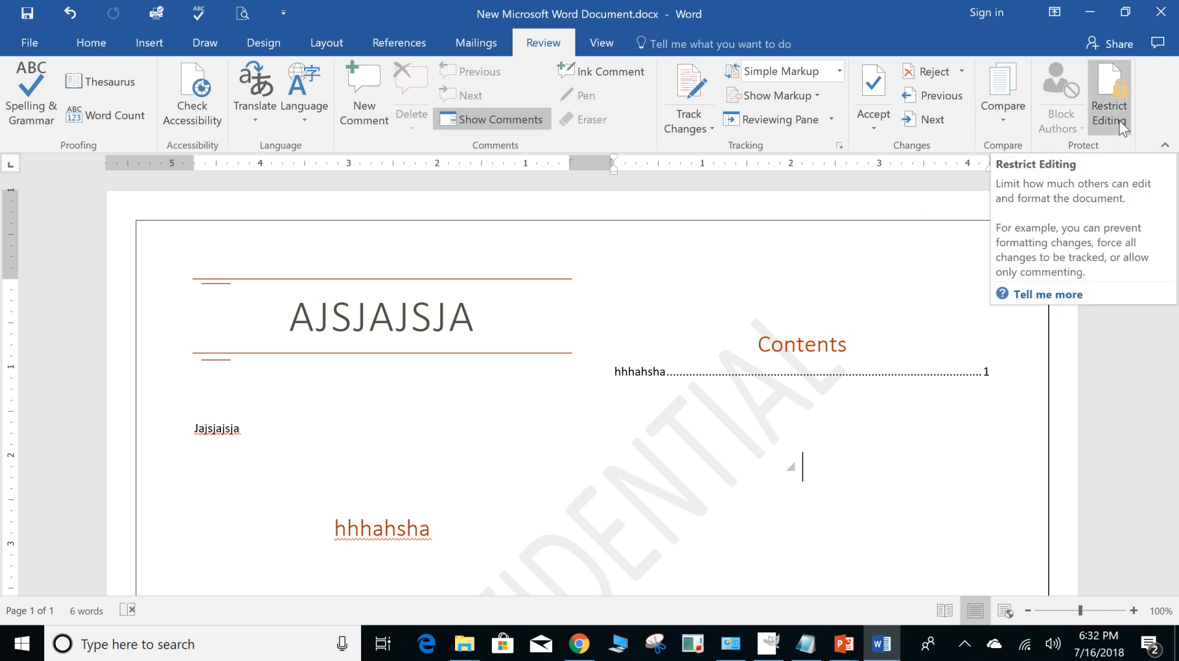
View the document in Read Mode and return to Print Layout.
{"action": "left_click", "coordinate": [601, 42]}
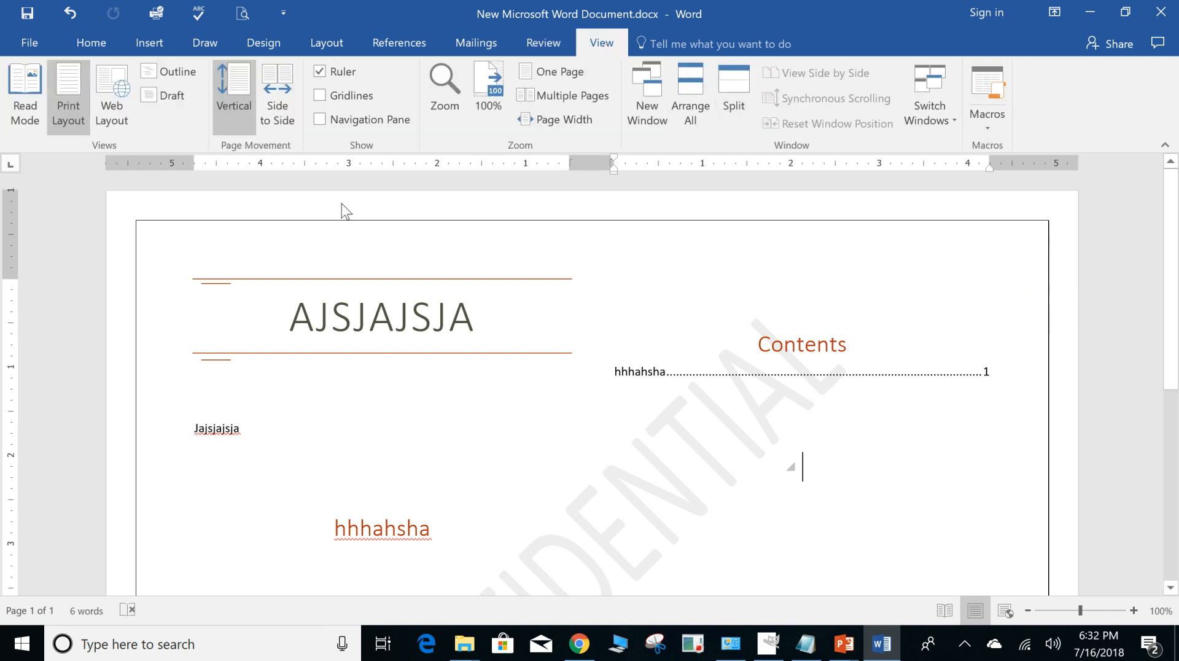
{"action": "left_click", "coordinate": [26, 92]}
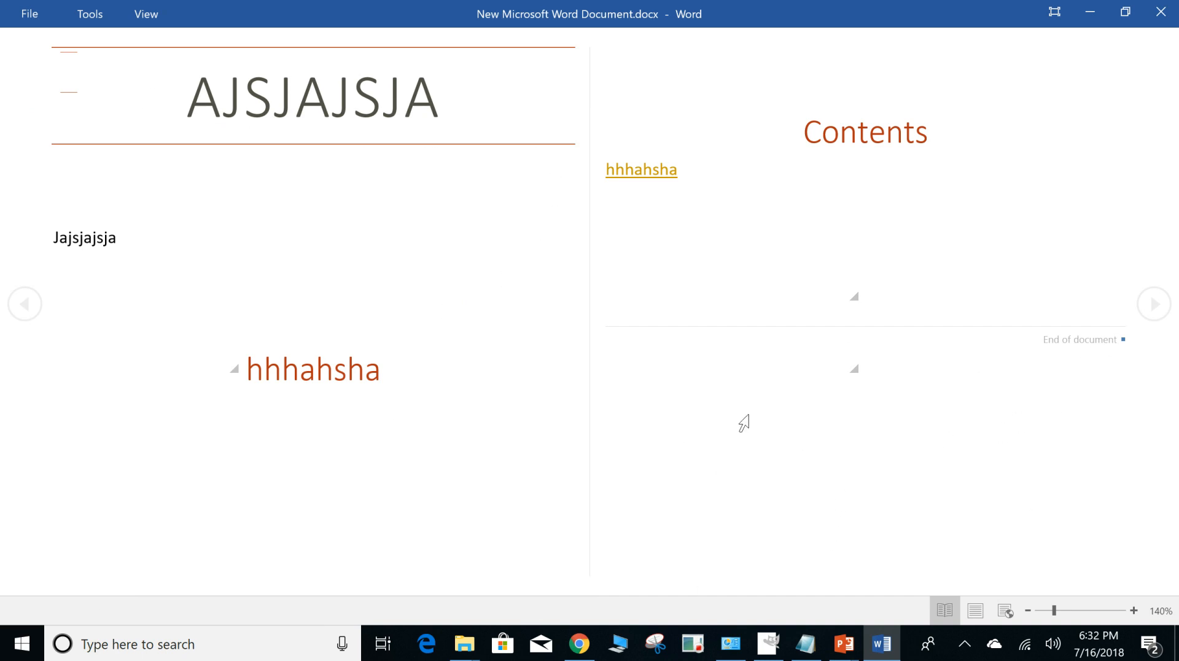
{"action": "key", "text": "Escape"}
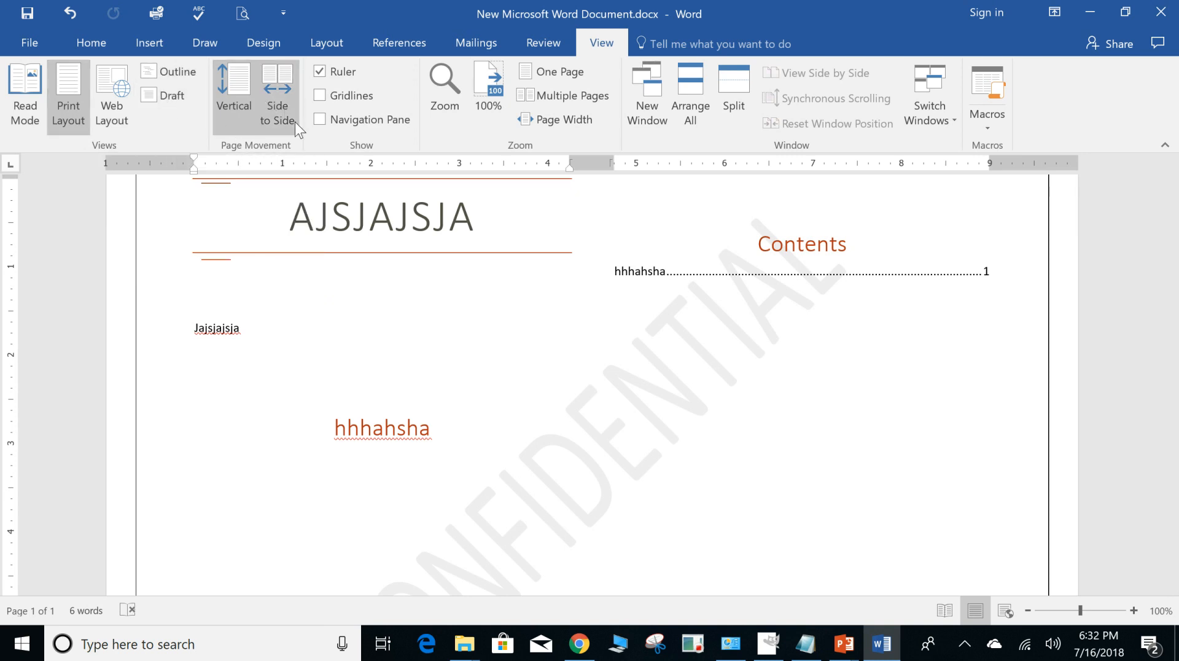
Show the gridlines and hide them again, and do the same with the Navigation Pane.
{"action": "left_click", "coordinate": [320, 96]}
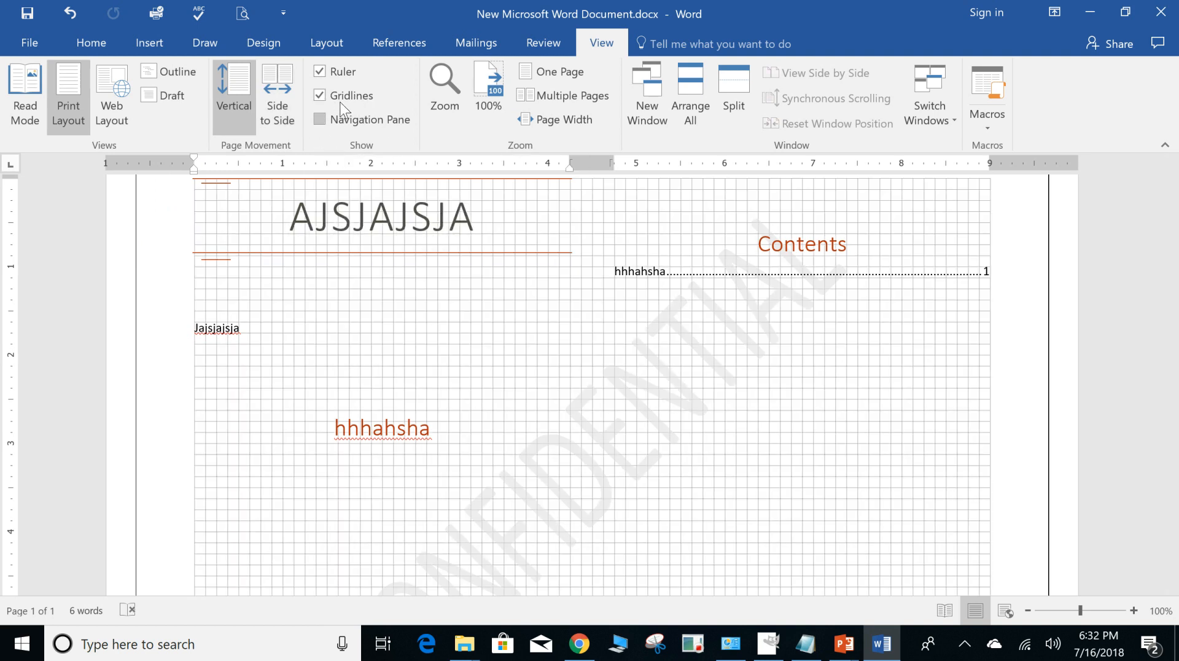
{"action": "left_click", "coordinate": [319, 95]}
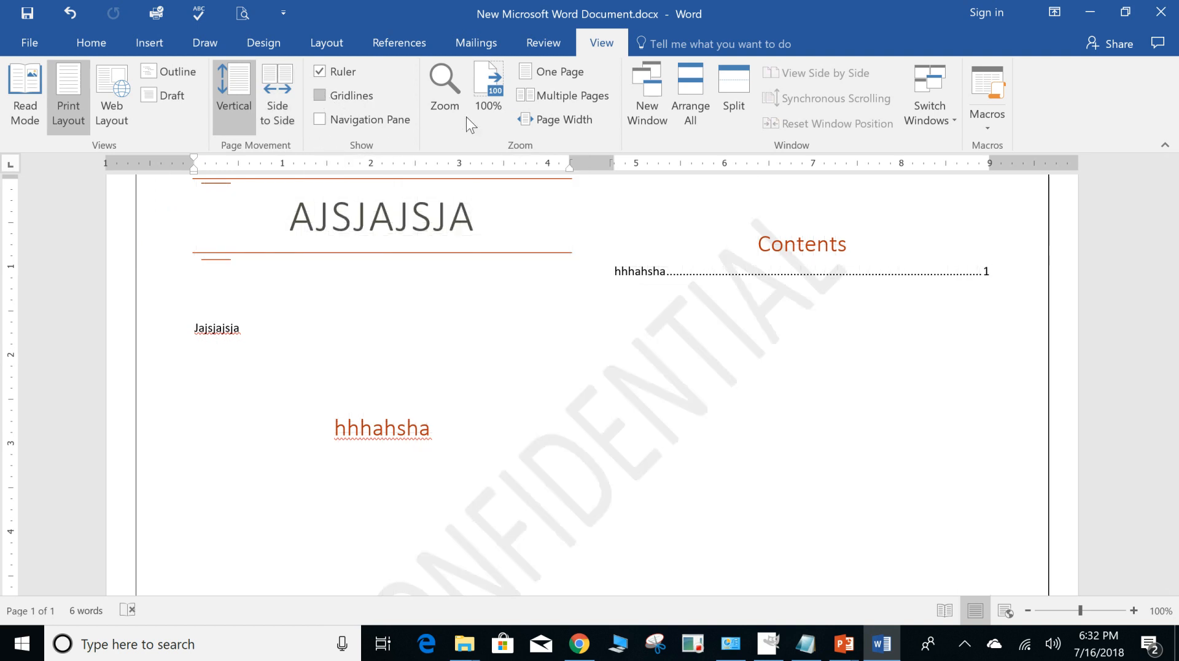
{"action": "left_click", "coordinate": [319, 122]}
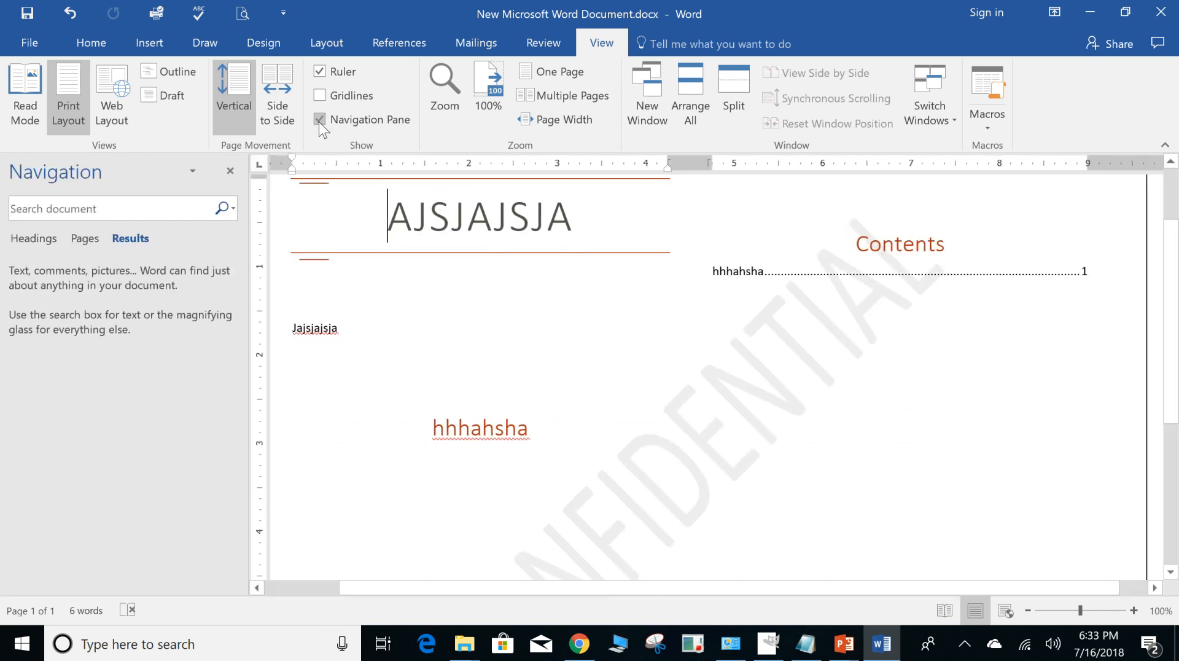
{"action": "left_click", "coordinate": [319, 121]}
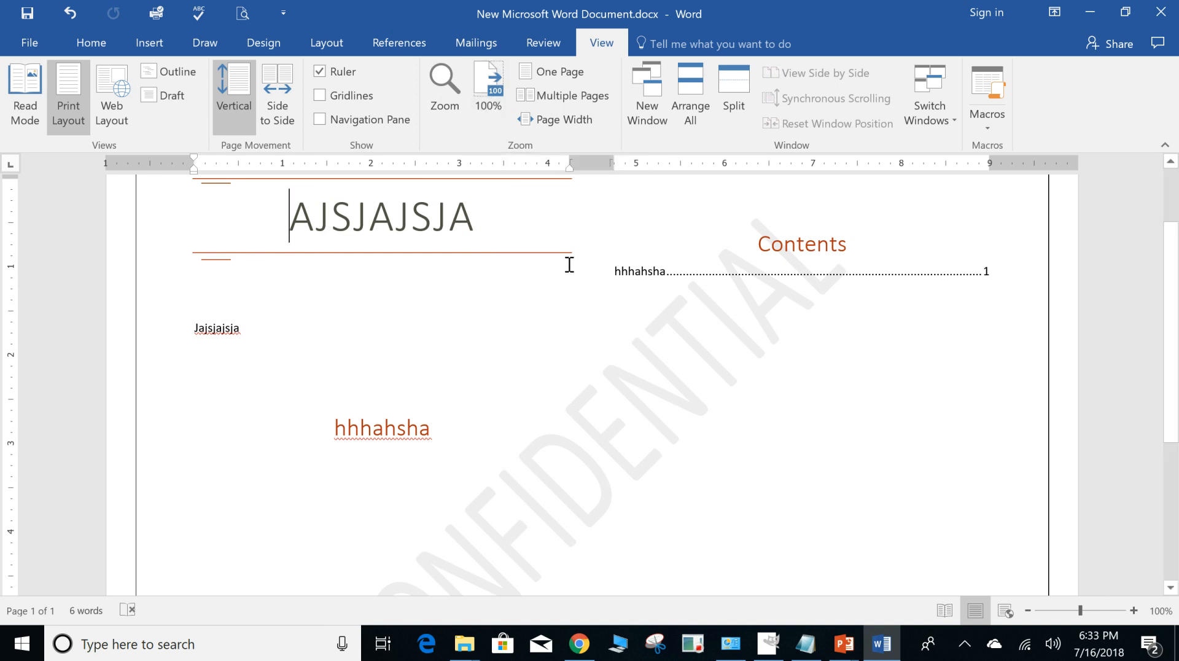
Zoom the document to One Page and split the window into two panes.
{"action": "left_click", "coordinate": [558, 75]}
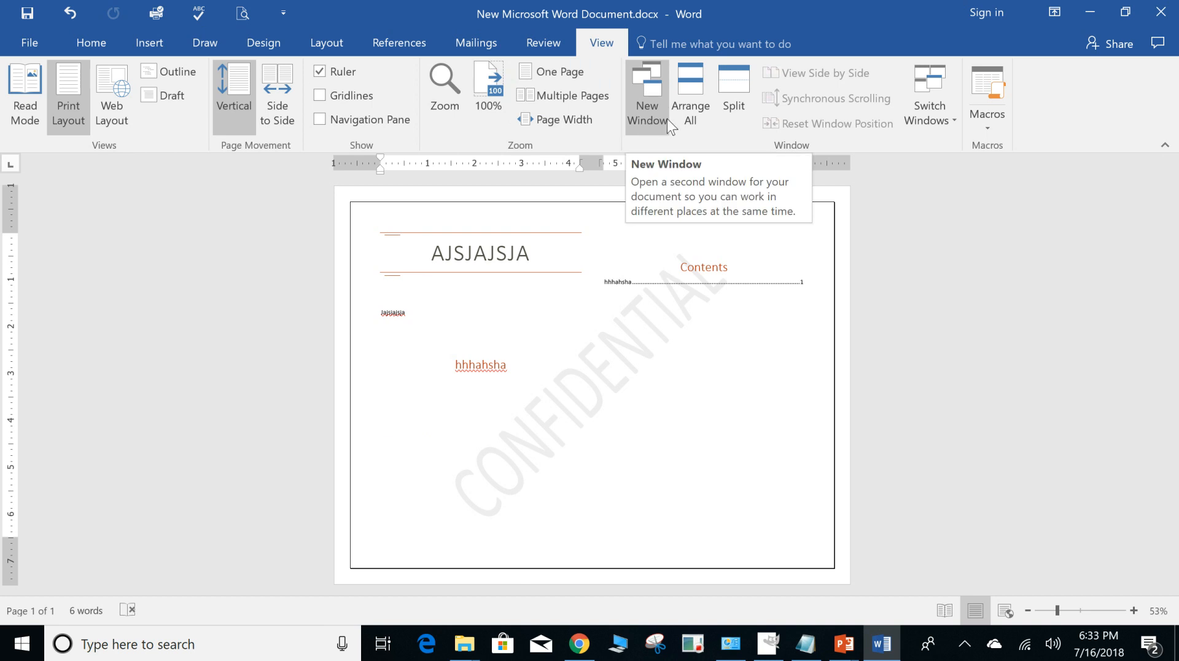
{"action": "left_click", "coordinate": [728, 93]}
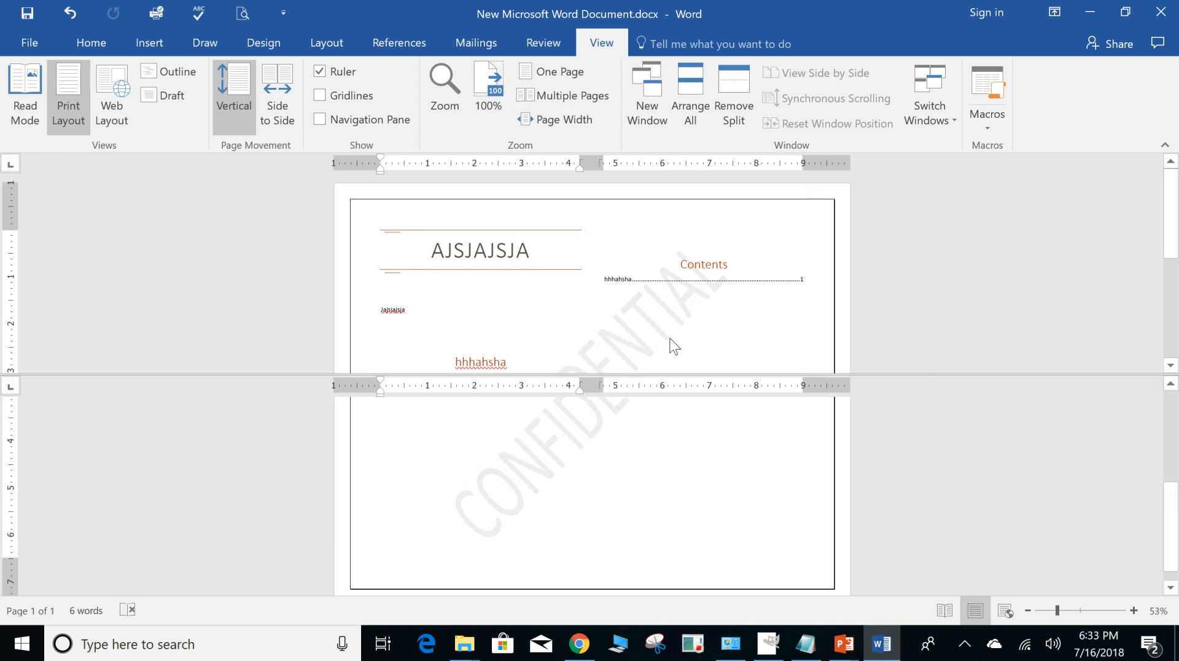
Look at the list of open document windows and the options for viewing and recording macros.
{"action": "scroll", "coordinate": [676, 340], "scroll_direction": "down", "scroll_amount": 3}
{"action": "scroll", "coordinate": [675, 337], "scroll_direction": "up", "scroll_amount": 5}
{"action": "left_click", "coordinate": [946, 123]}
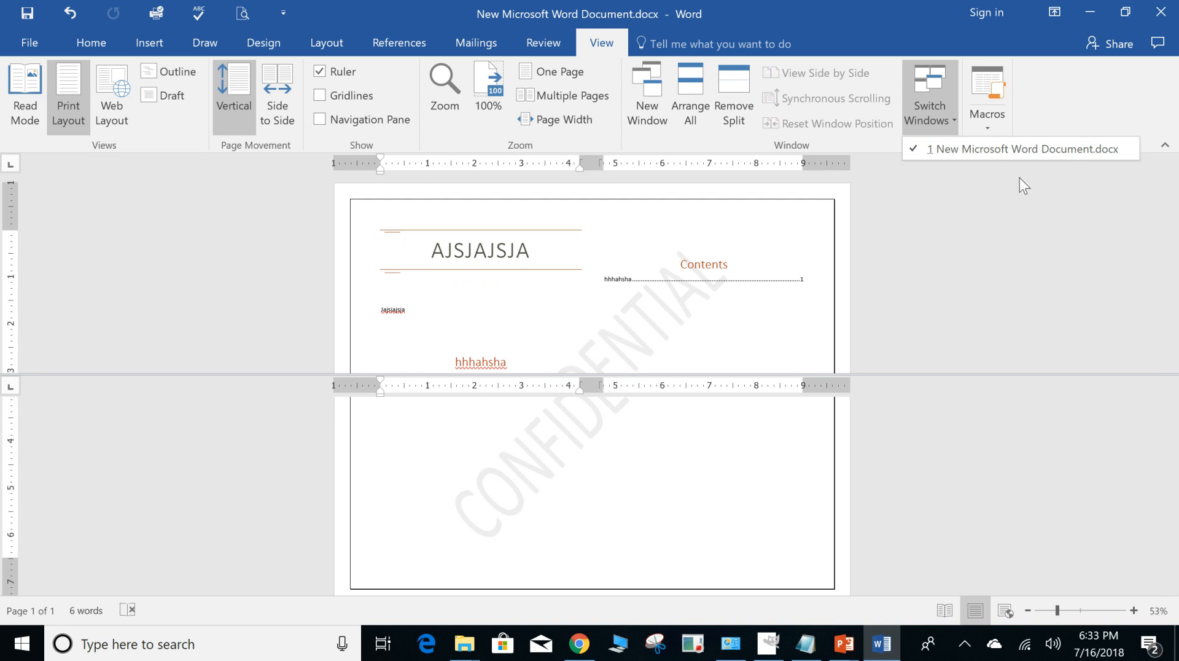
{"action": "left_click", "coordinate": [951, 222]}
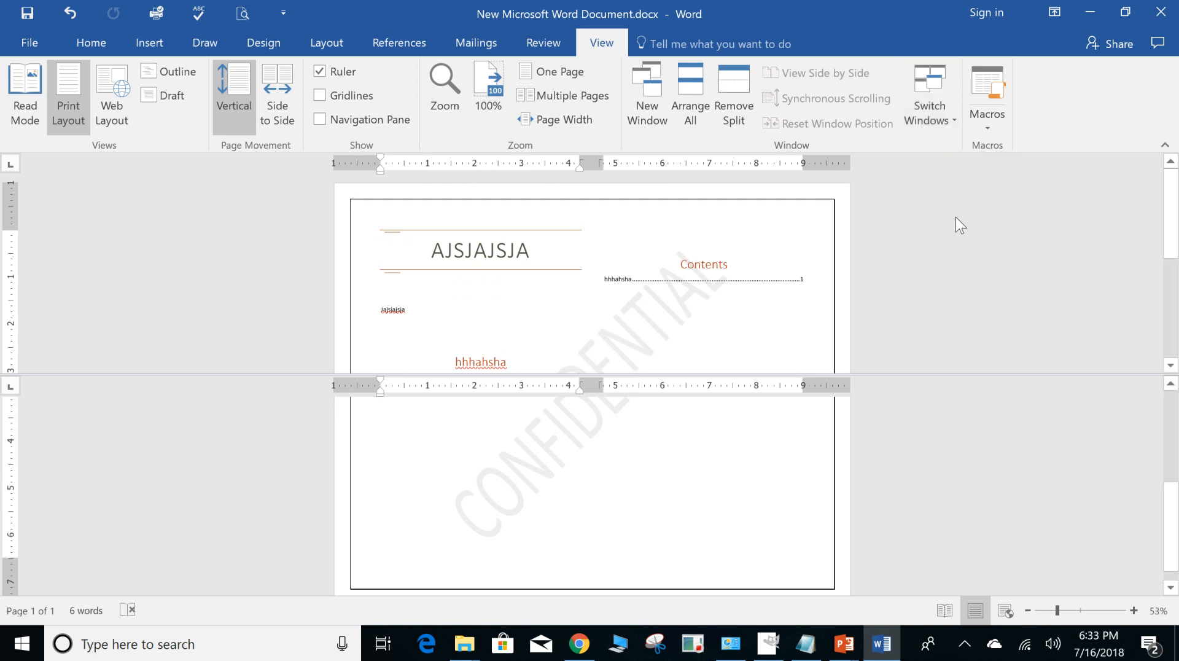
{"action": "left_click", "coordinate": [997, 129]}
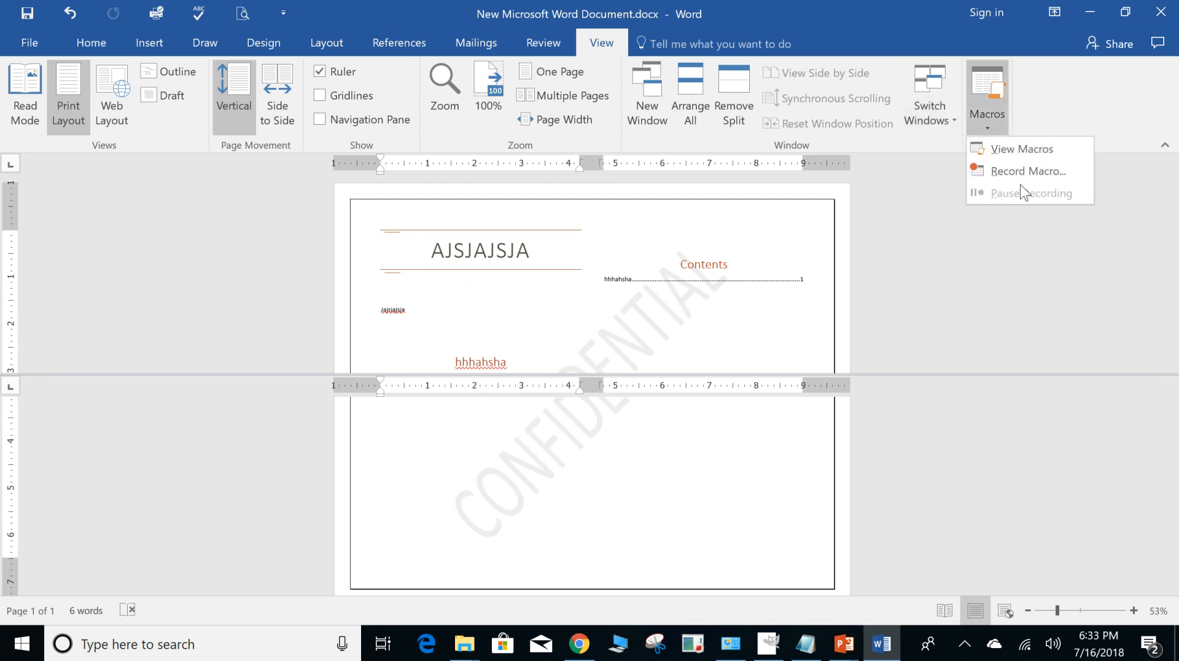
{"action": "left_click", "coordinate": [927, 285]}
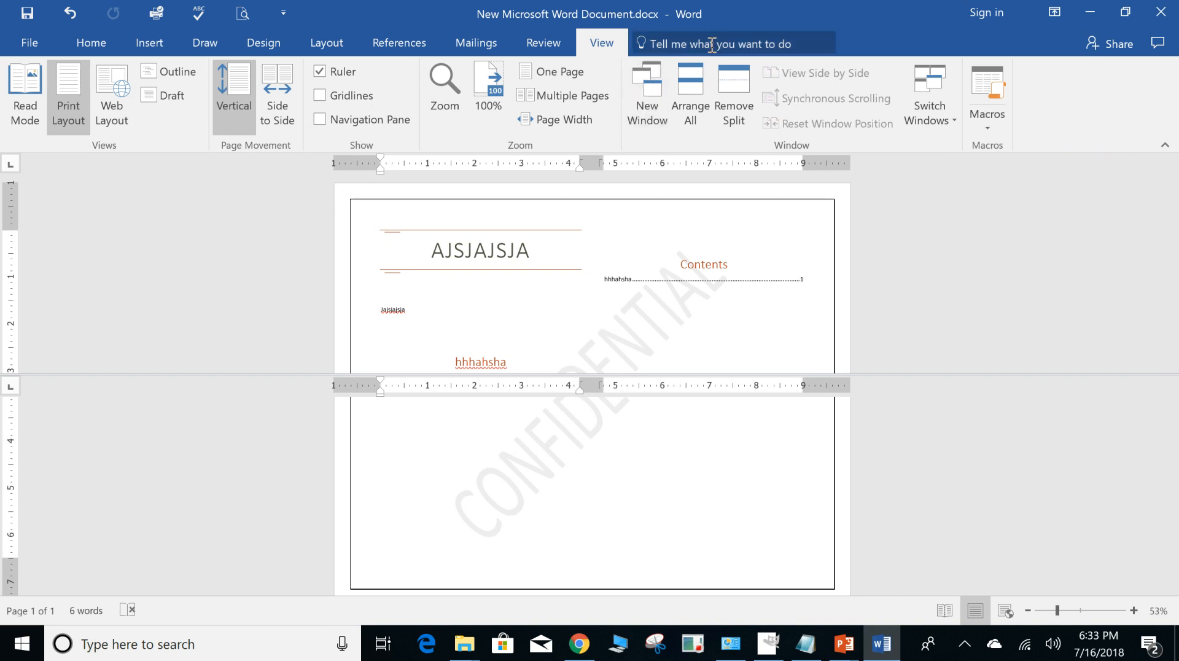
Look up the suggested query "leave a comment" in the command search and dismiss the suggestions.
{"action": "left_click", "coordinate": [805, 48]}
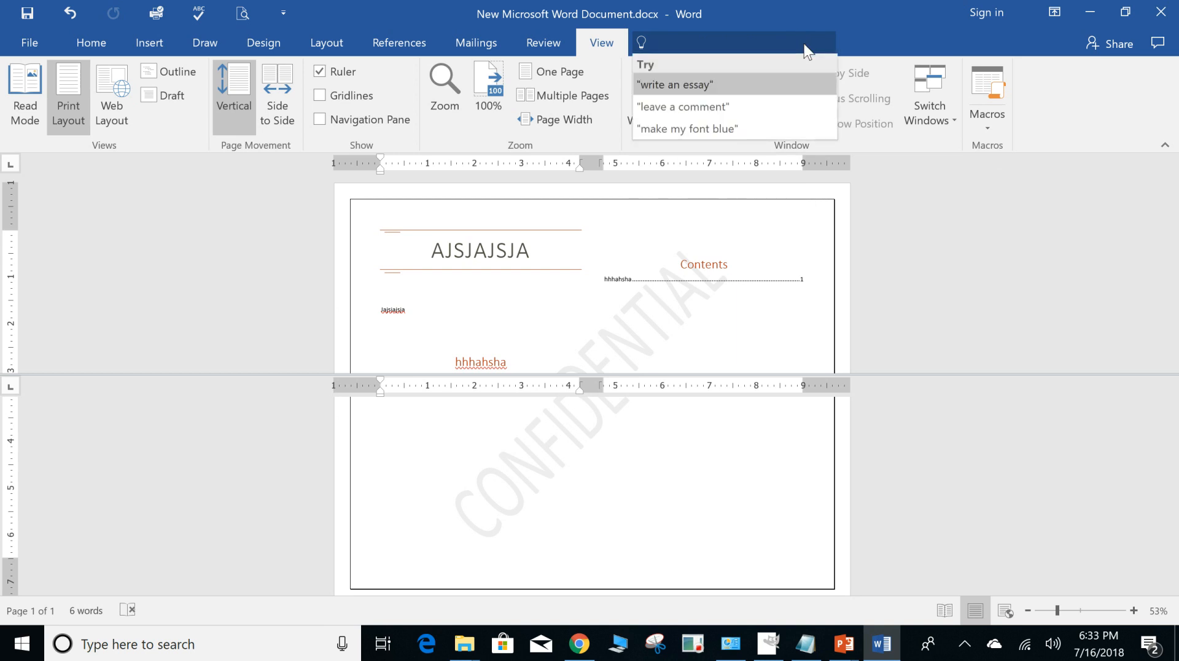
{"action": "left_click", "coordinate": [702, 108]}
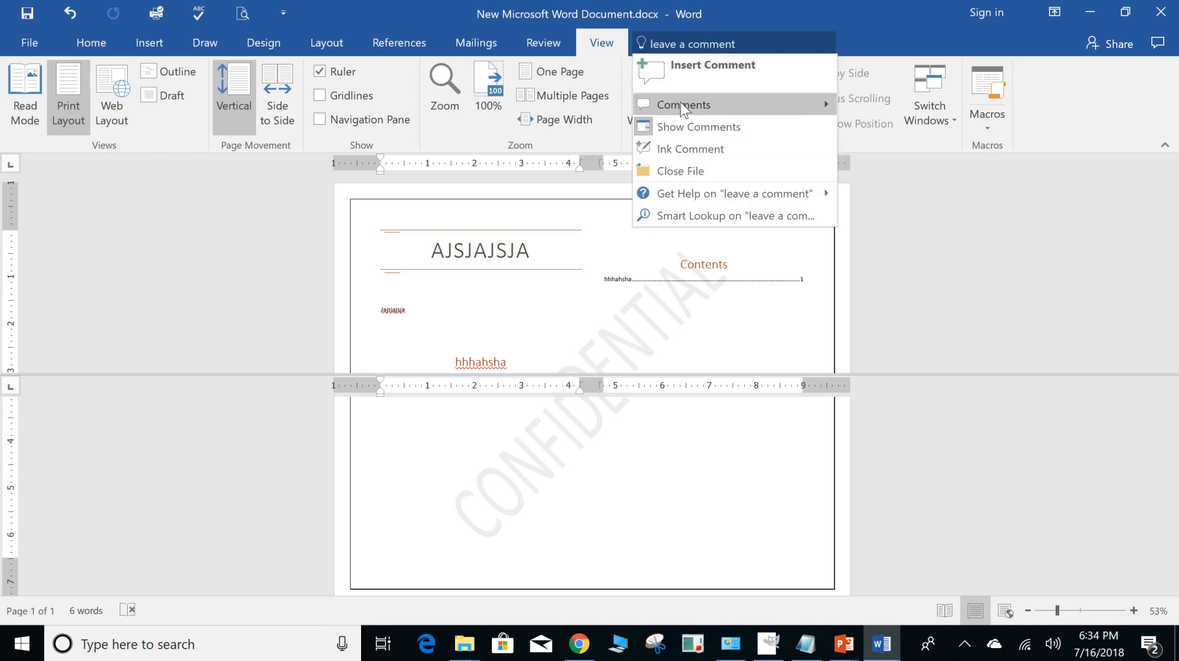
{"action": "left_click", "coordinate": [962, 233]}
View the document's sharing options and comments control, and close the Share pane.
{"action": "left_click", "coordinate": [1111, 43]}
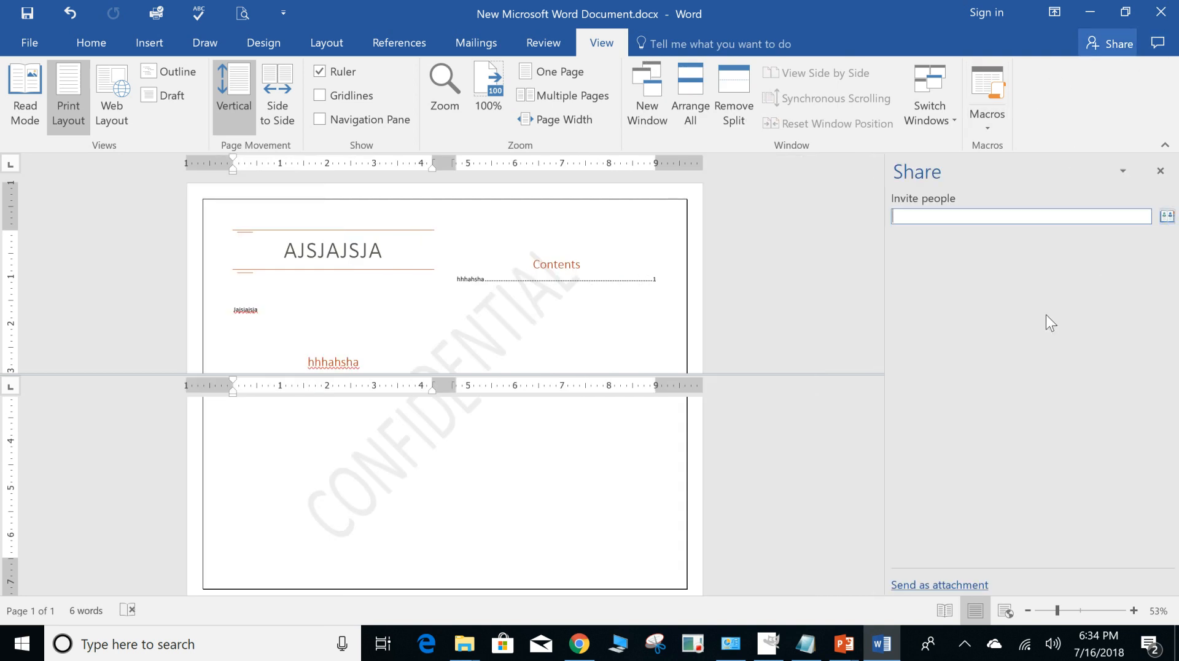
{"action": "left_click", "coordinate": [808, 249]}
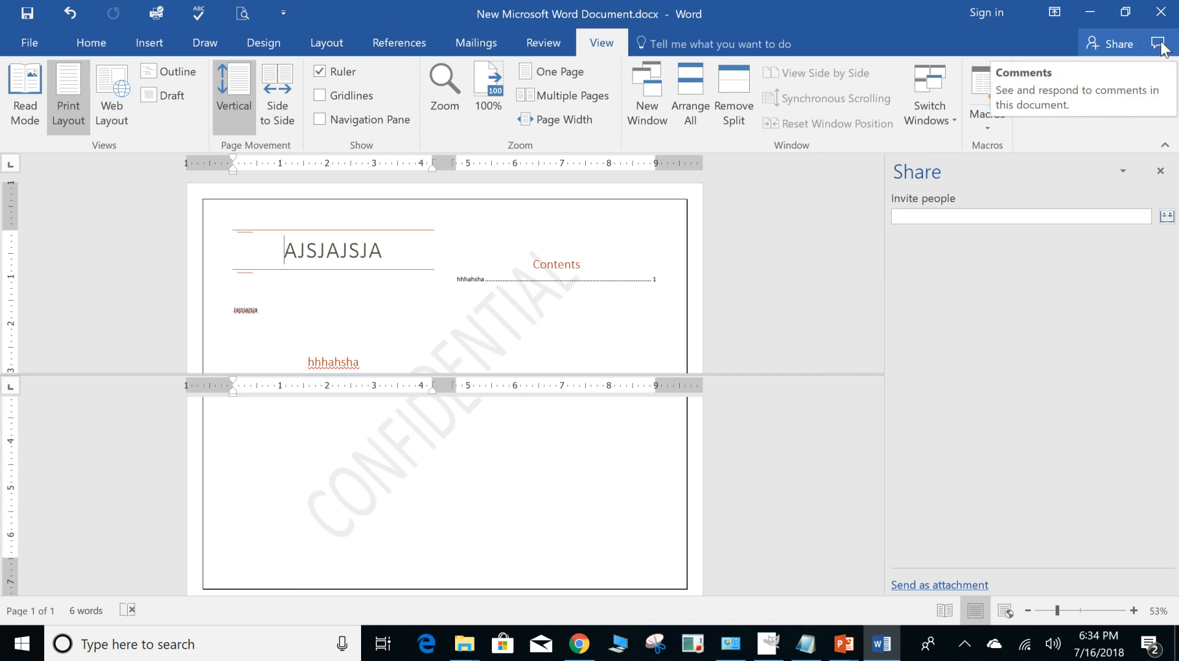
{"action": "left_click", "coordinate": [1160, 48]}
{"action": "left_click", "coordinate": [855, 249]}
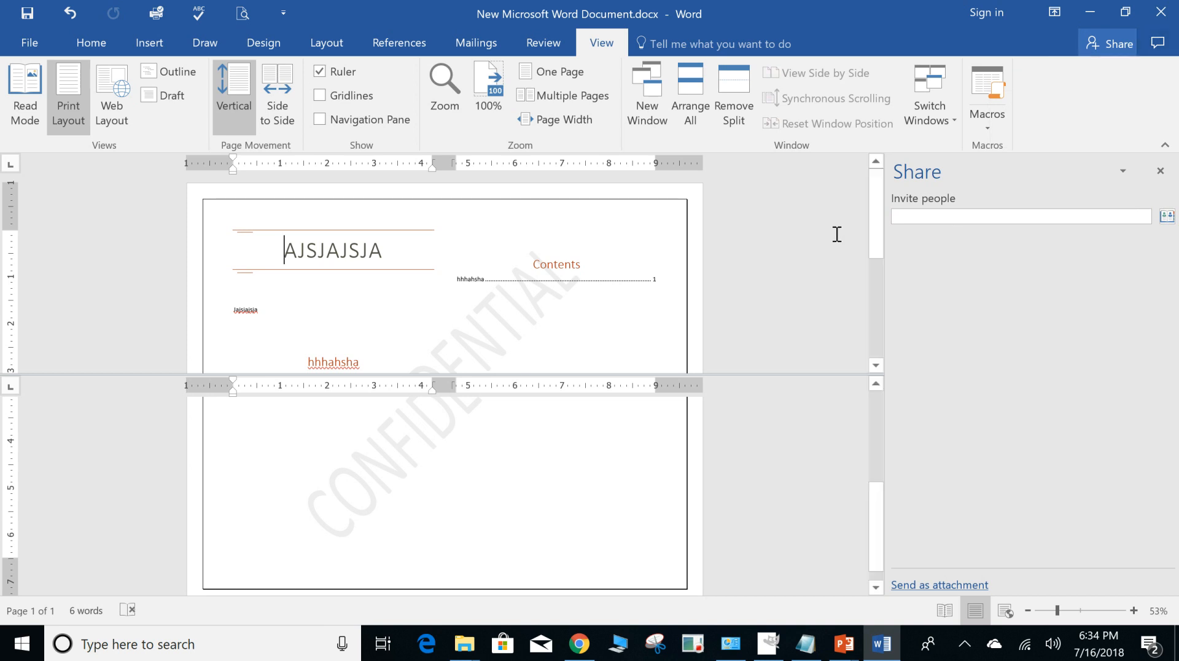
{"action": "left_click", "coordinate": [1160, 171]}
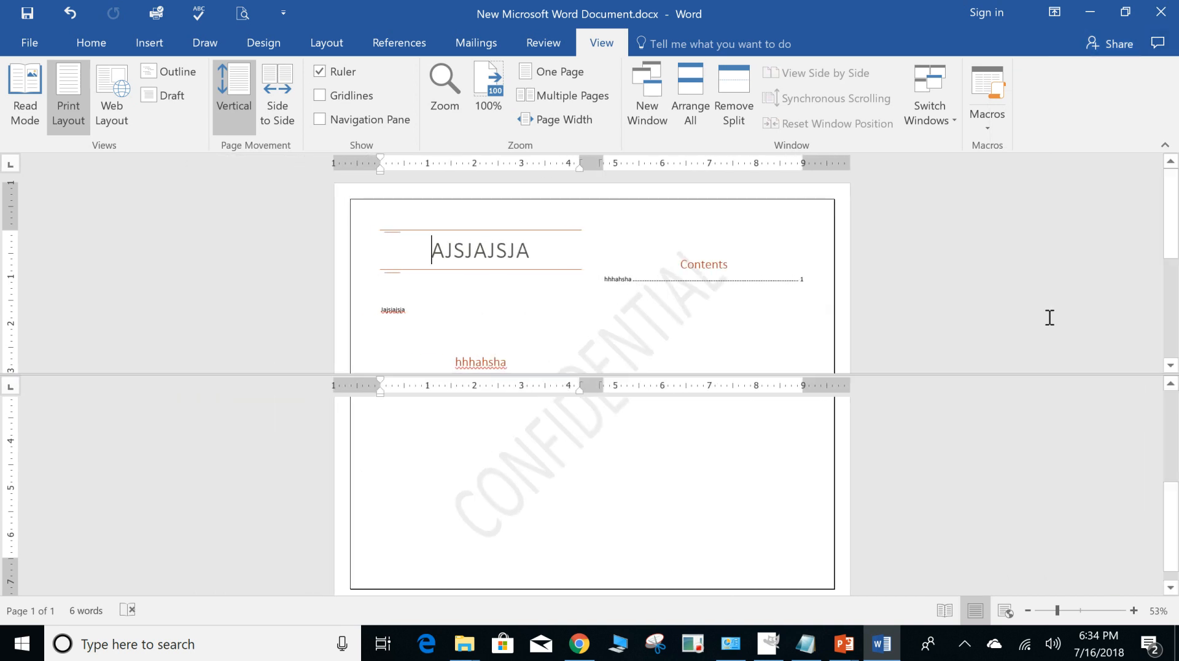